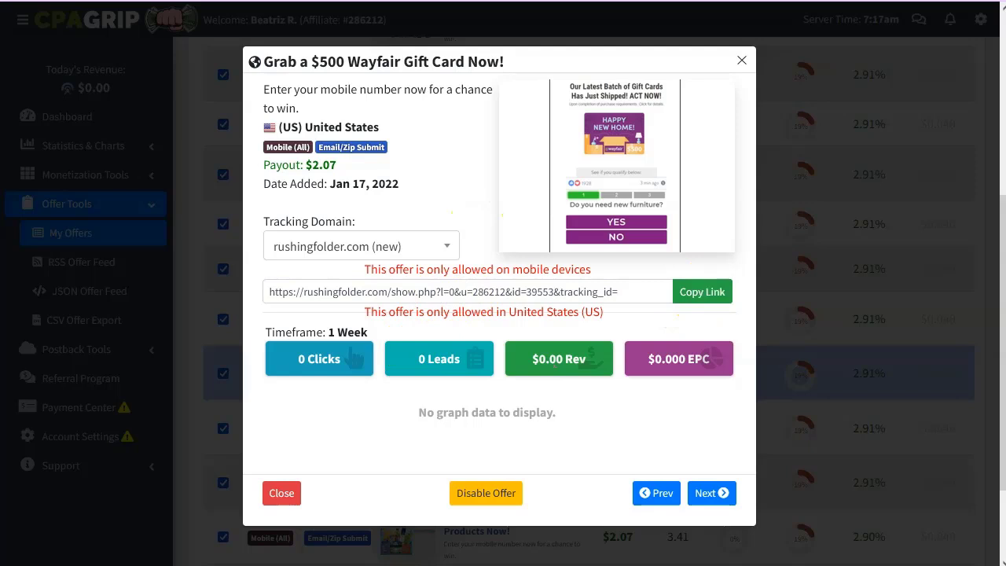
# Paste the $500 Wayfair offer's CPAGrip tracking link on a new line under its title.
pyautogui.hotkey('alt', 'Tab')
pyautogui.press('Return')
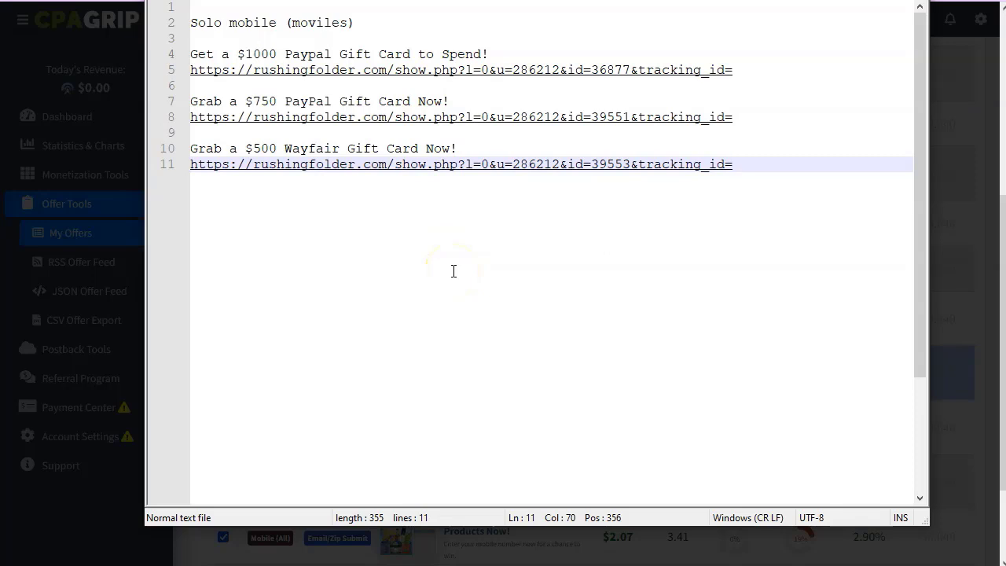
# Insert blank lines above the offer list and add a 'PASOS.' heading at the top.
pyautogui.click(359, 25)
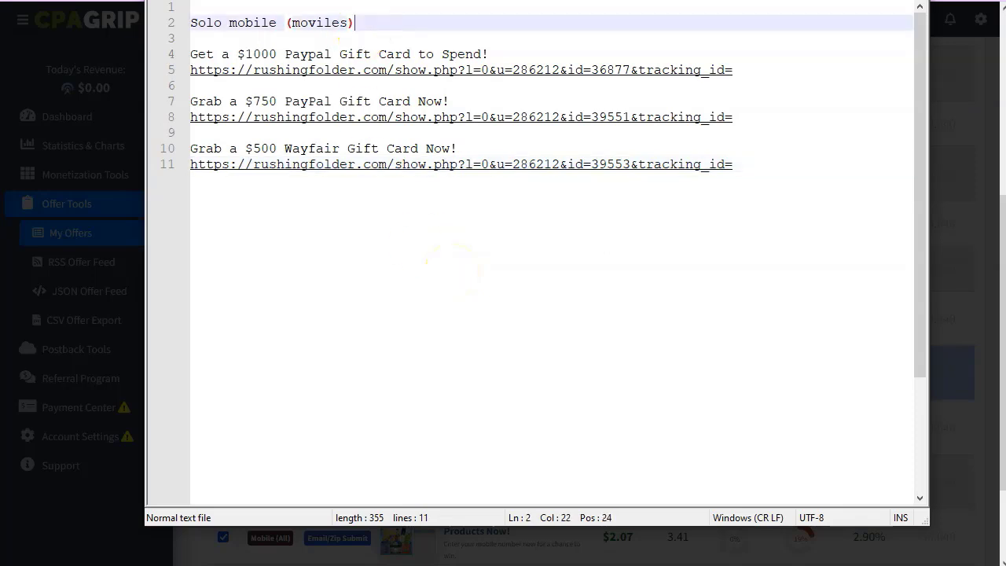
pyautogui.press('Home')
pyautogui.press('Return')
pyautogui.press('Return')
pyautogui.press('Return')
pyautogui.press('Return')
pyautogui.press('Up')
pyautogui.press('Up')
pyautogui.press('Up')
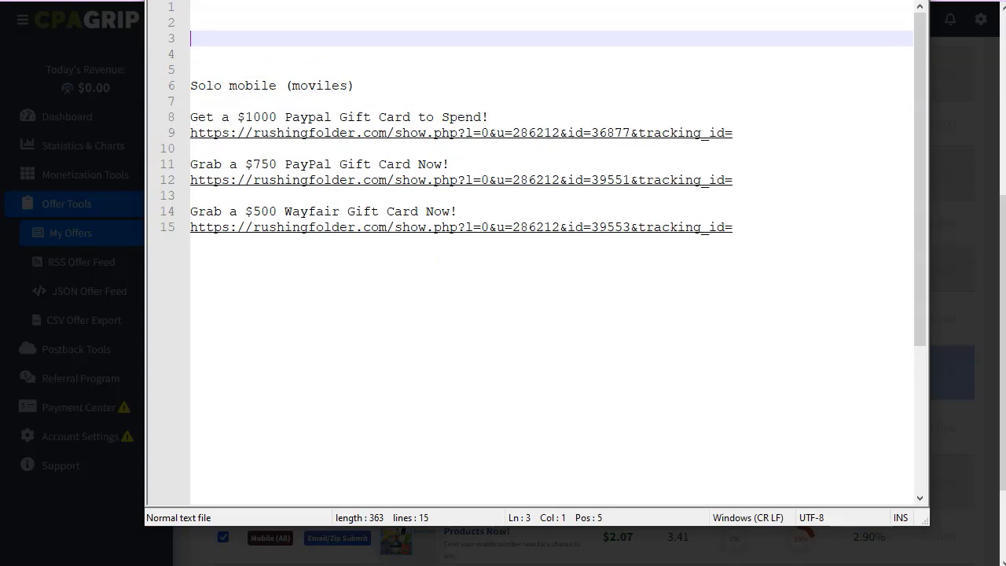
pyautogui.write('PASOS.')
pyautogui.press('Return')
pyautogui.press('Return')
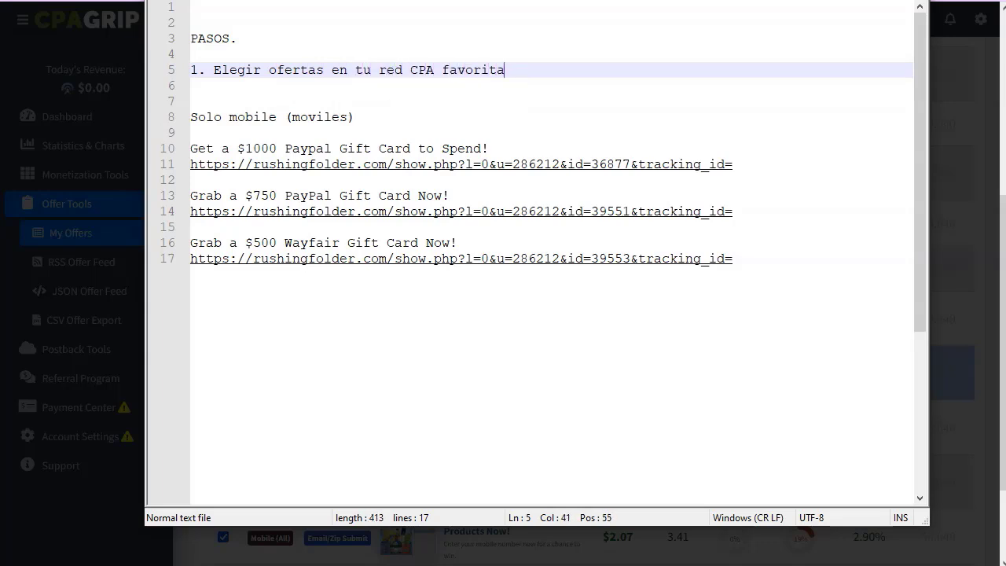
# Add step '2. Crear la landign page (syst' and leave Notepad++ for the browser.
pyautogui.press('Return')
pyautogui.write('2. Crear')
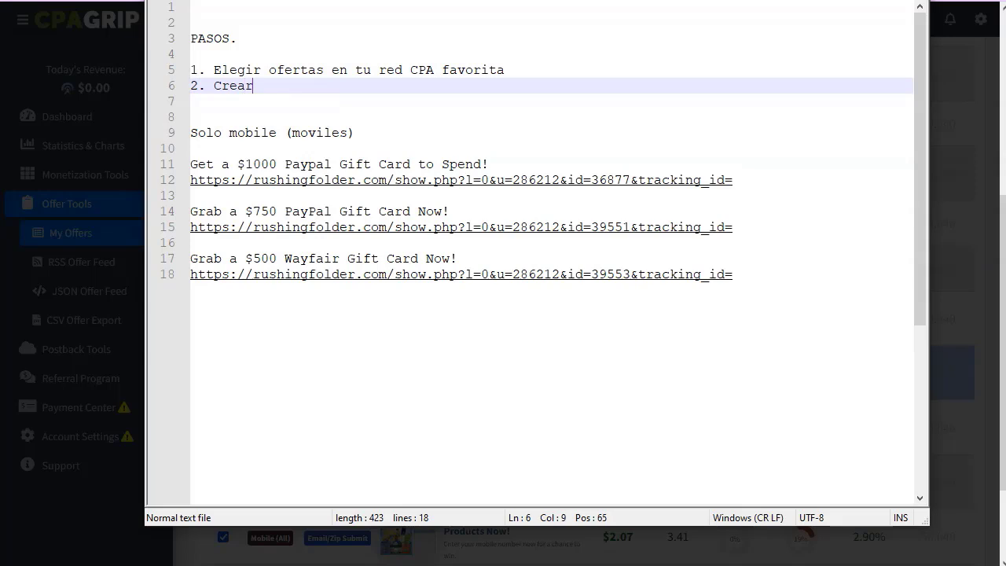
pyautogui.write(' la landign page.')
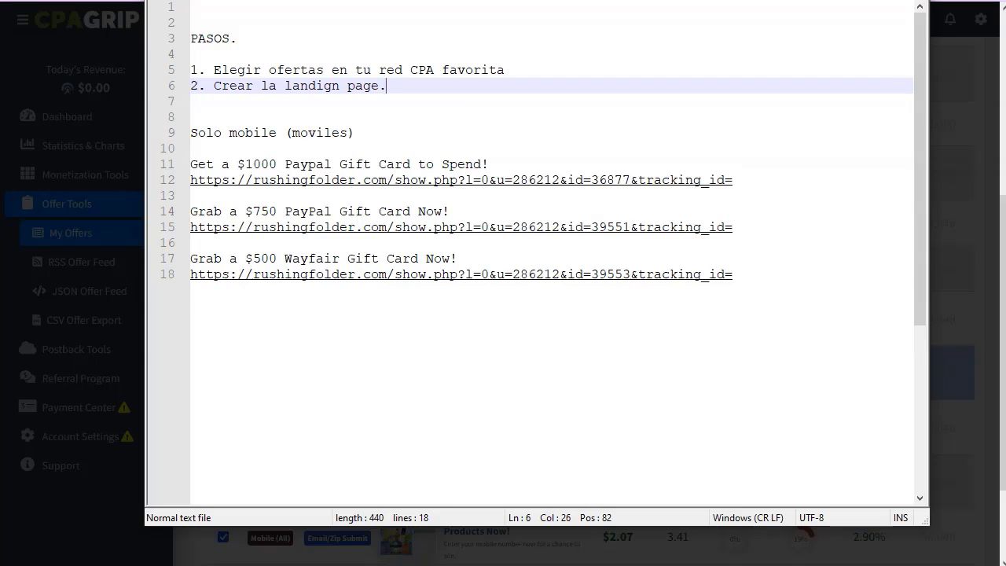
pyautogui.press('BackSpace')
pyautogui.press('Up')
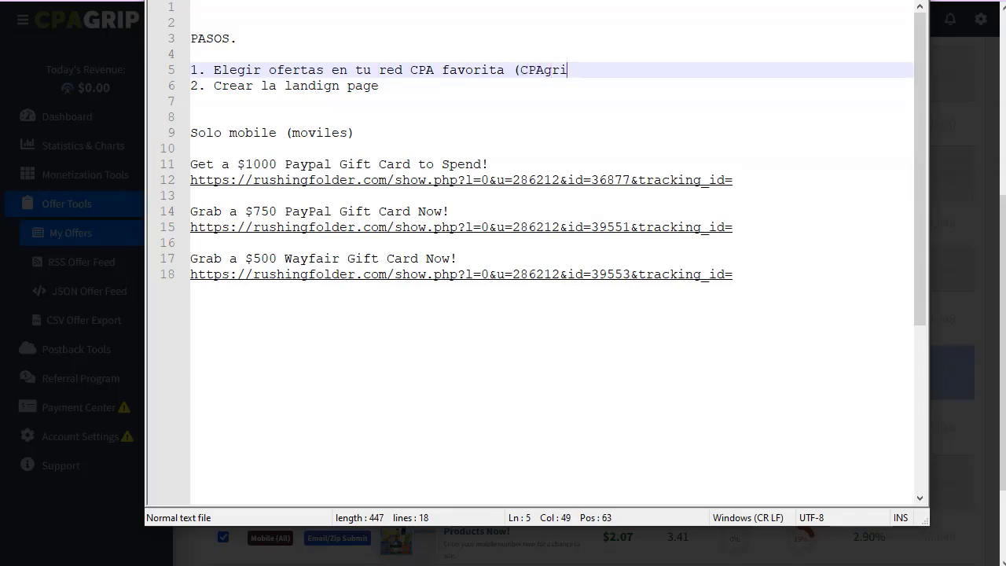
pyautogui.click(378, 86)
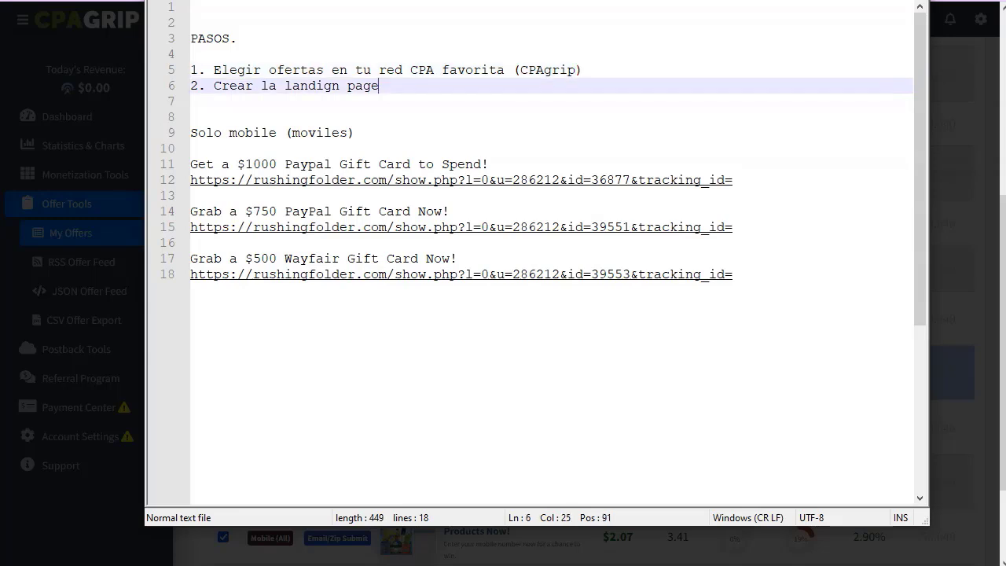
pyautogui.write('(system.io')
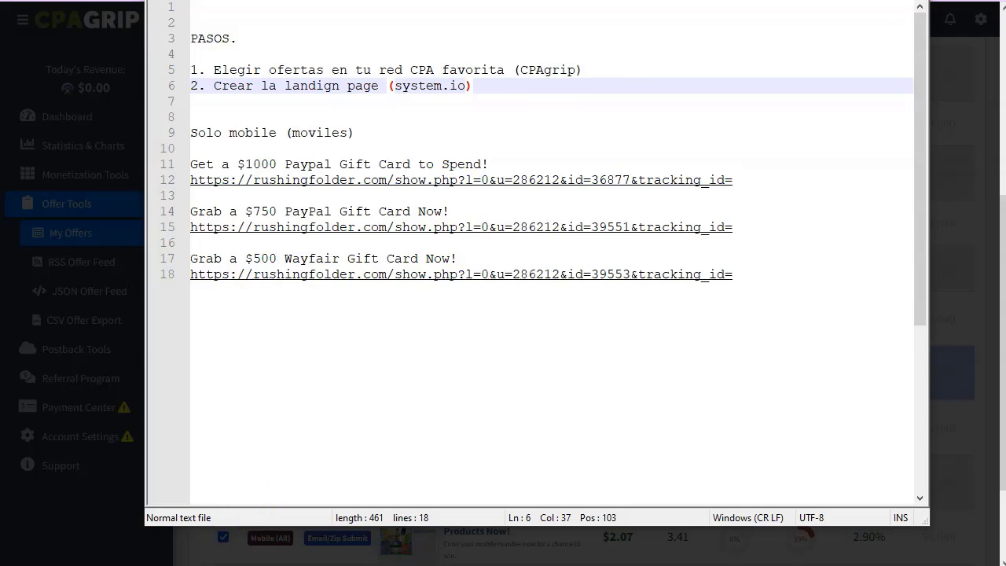
pyautogui.hotkey('alt', 'Tab')
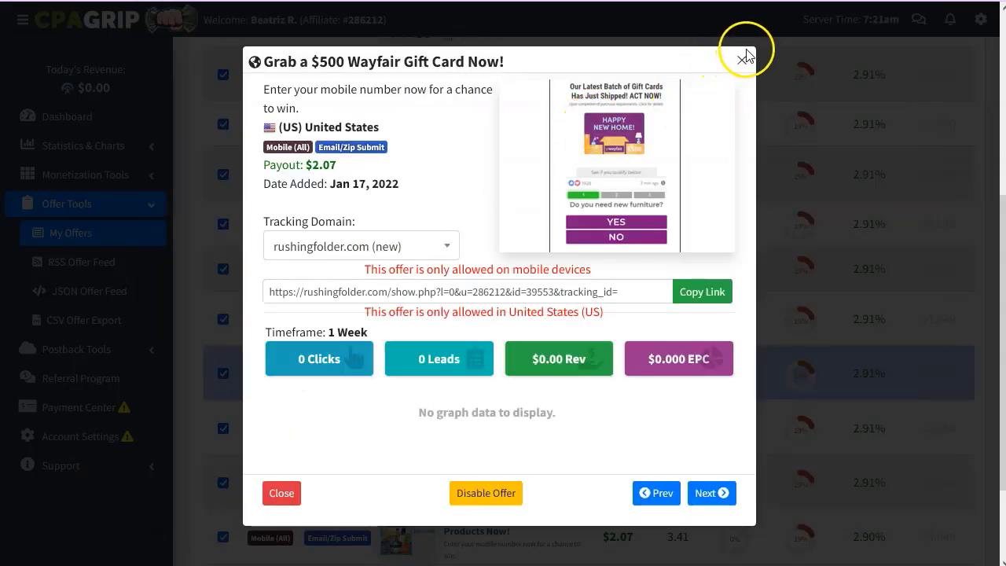
# Close the Wayfair offer details and preview the giftcardsfree squeeze page, scrolling through it.
pyautogui.click(743, 59)
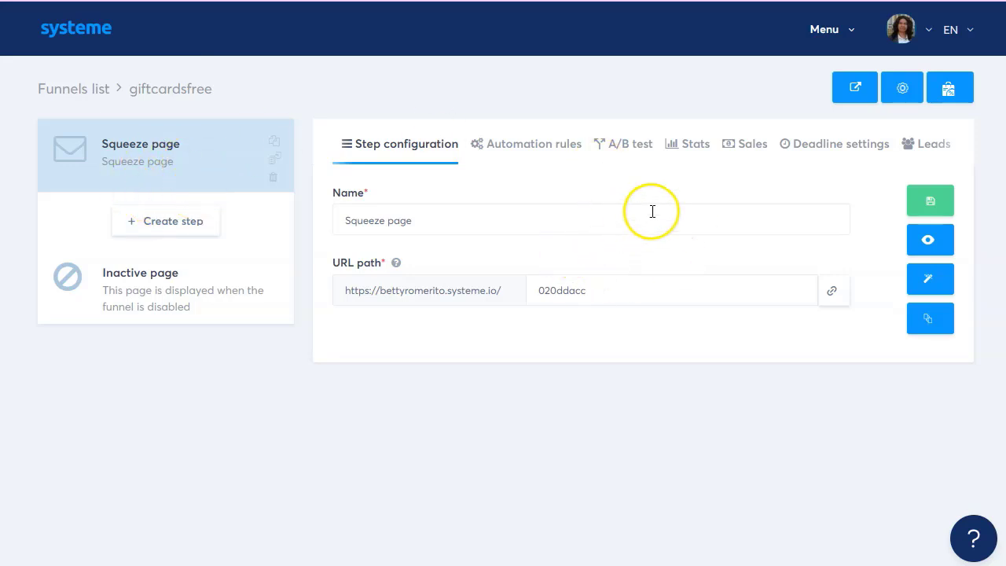
pyautogui.click(928, 238)
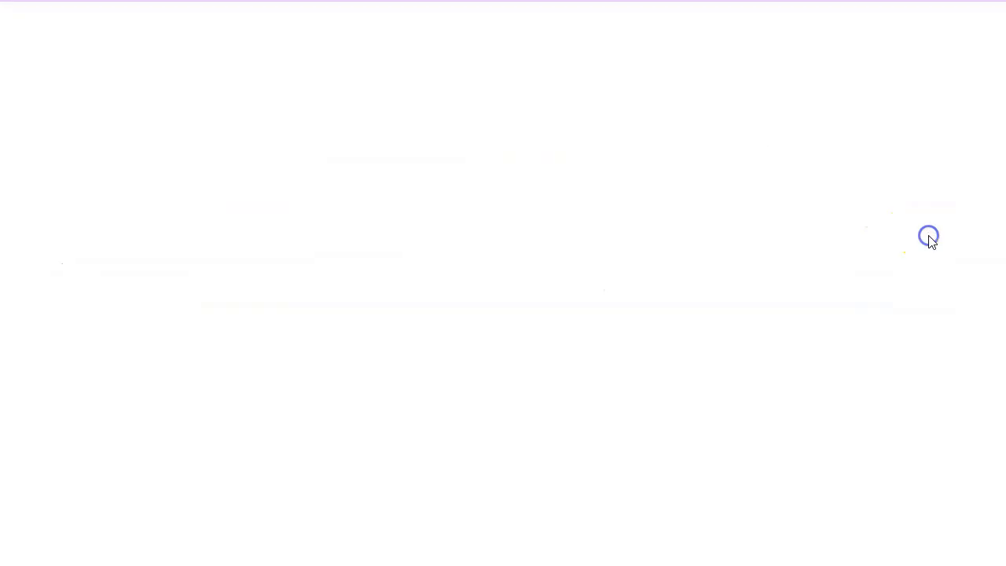
pyautogui.scroll(-1, 795, 267)
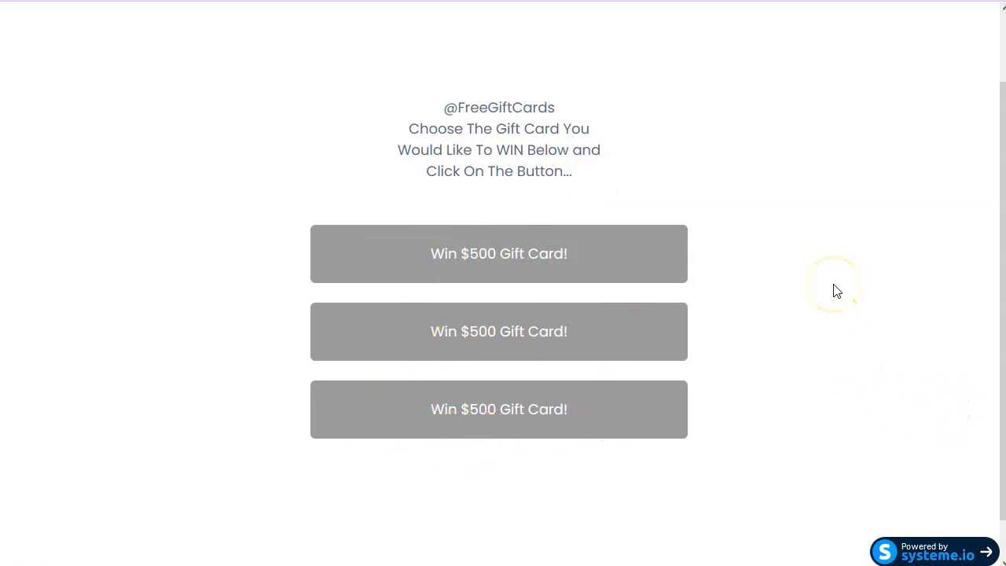
pyautogui.scroll(2, 835, 289)
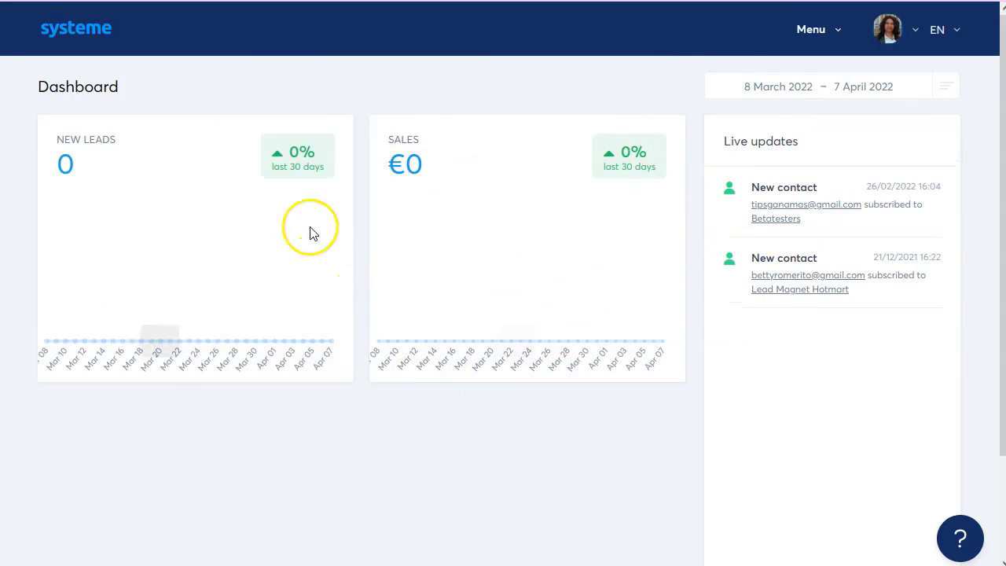
# Start a new Build an audience funnel from the Funnels list.
pyautogui.click(834, 35)
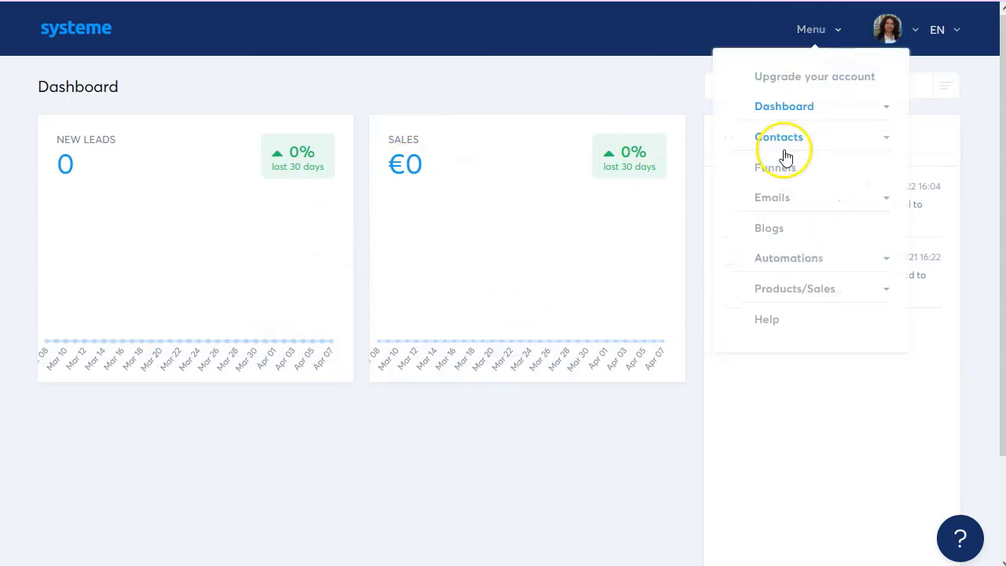
pyautogui.click(785, 173)
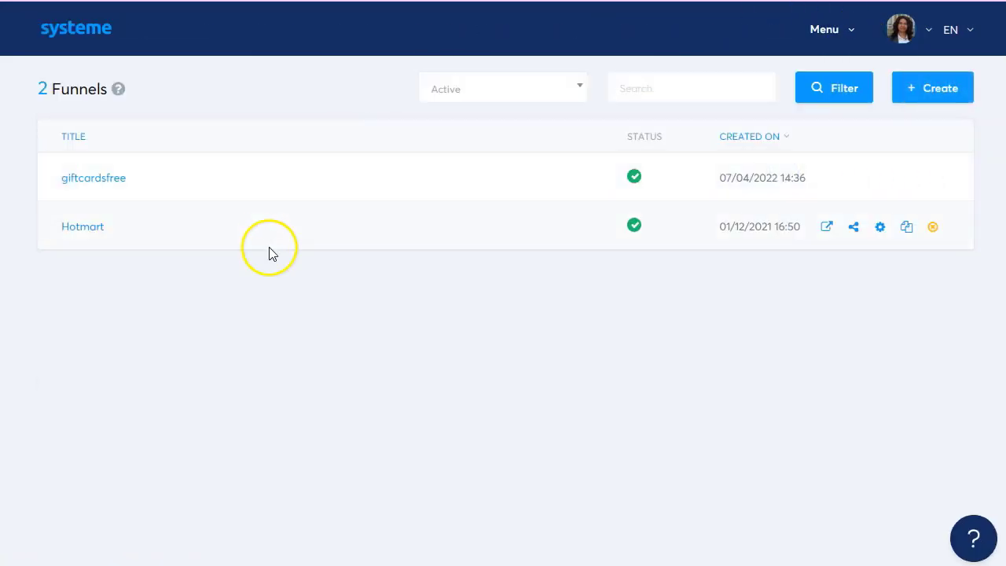
pyautogui.click(921, 90)
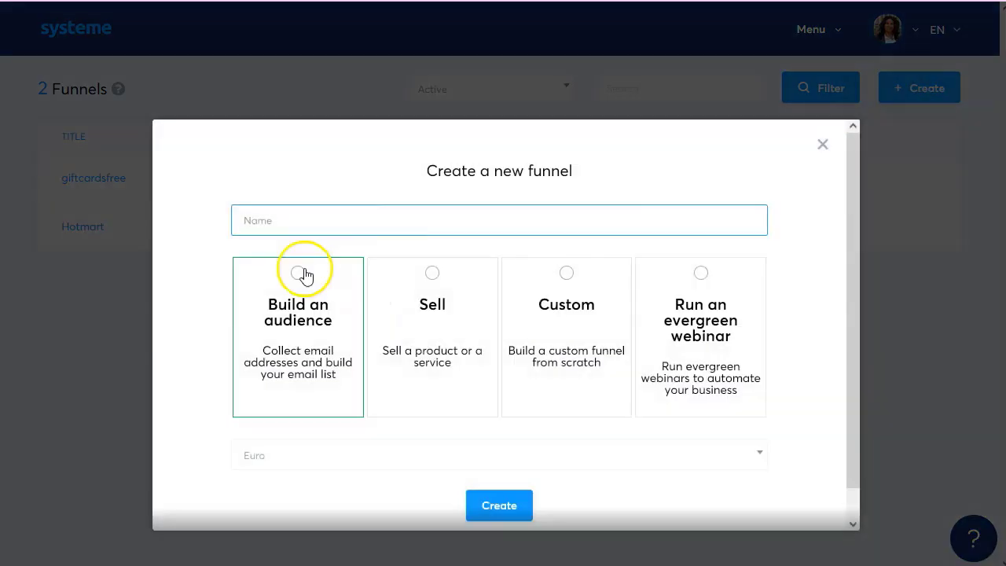
pyautogui.click(300, 272)
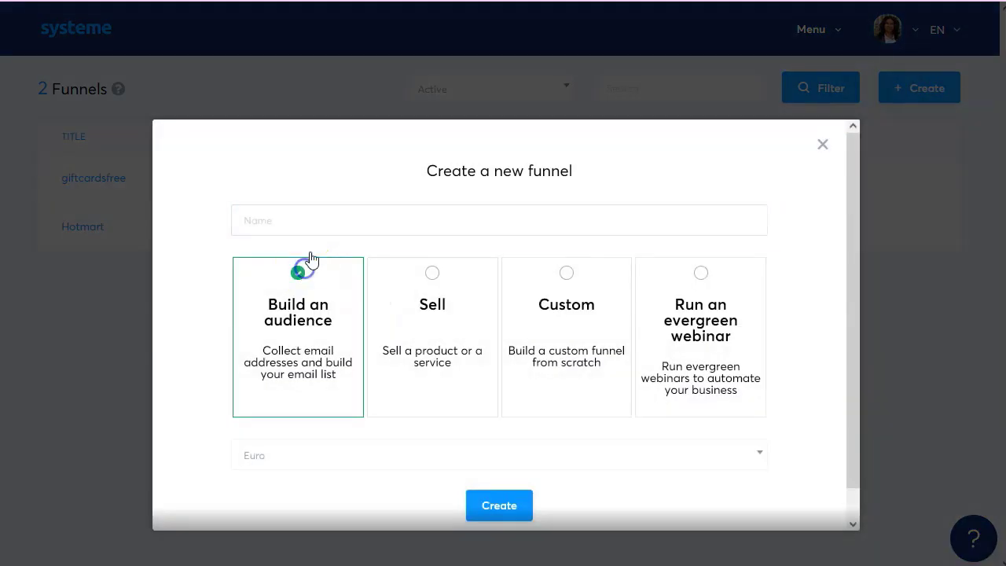
# Name the funnel 'giftcards', set its currency to U.S. Dollar, and create it.
pyautogui.click(318, 224)
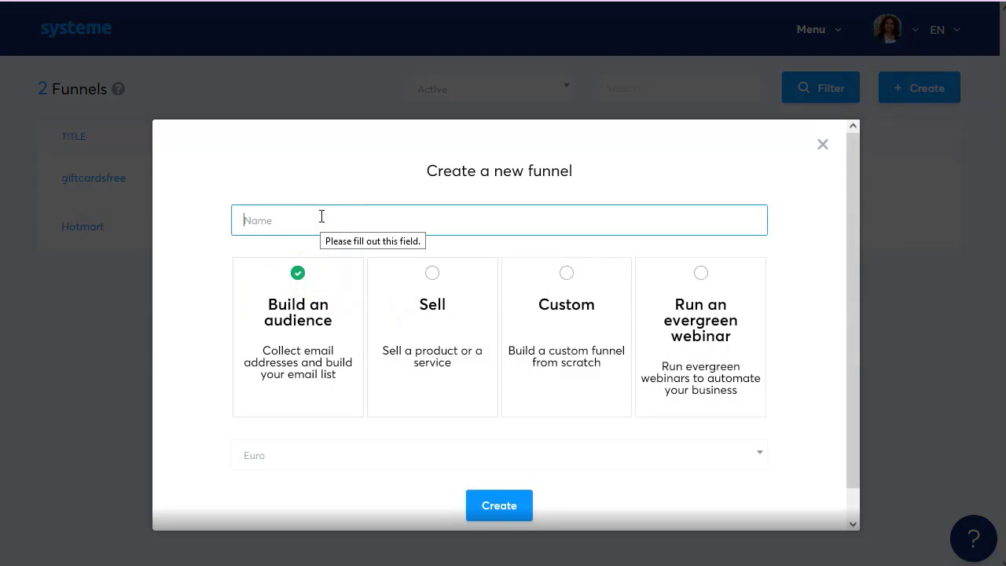
pyautogui.write('gif')
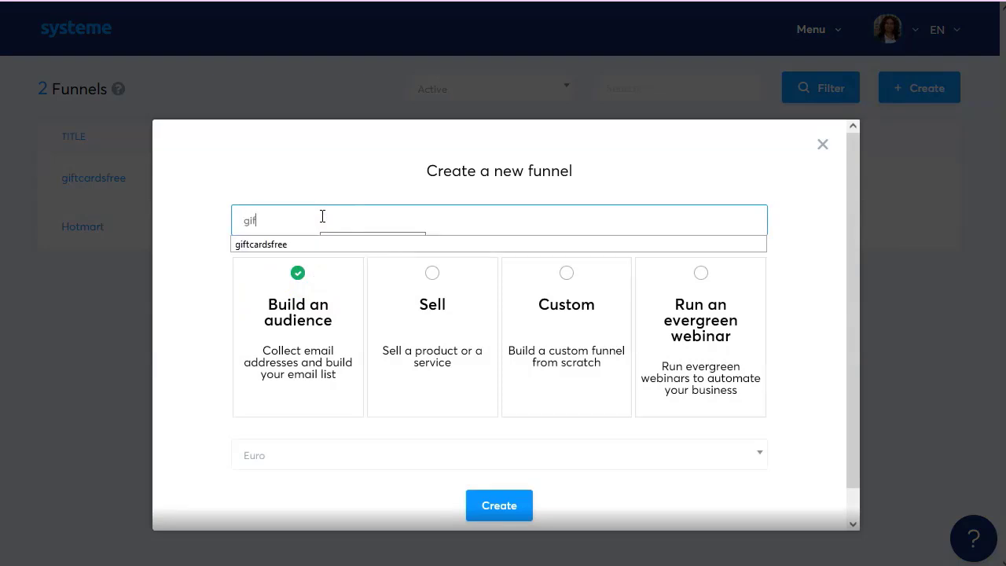
pyautogui.write('tcards')
pyautogui.click(305, 171)
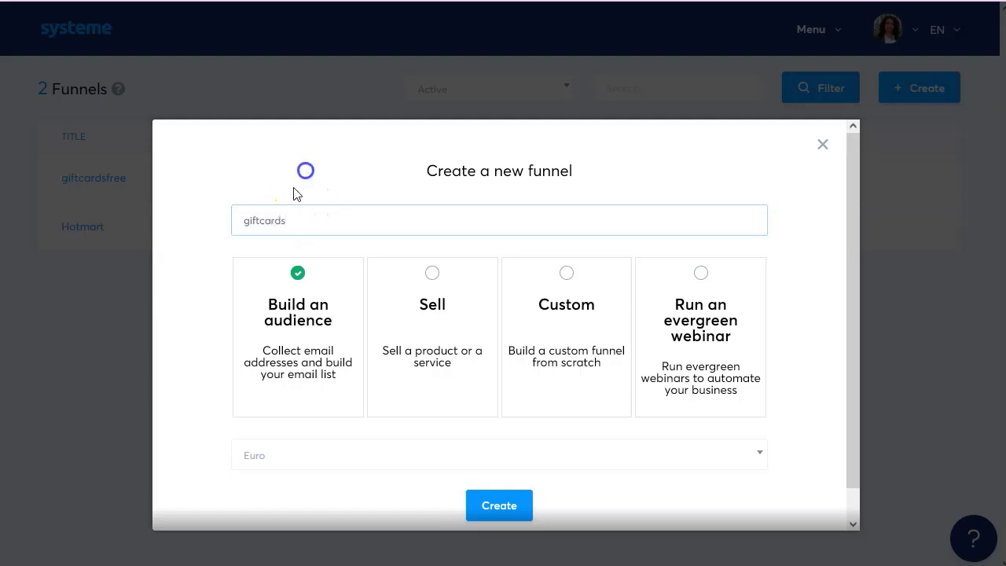
pyautogui.click(414, 458)
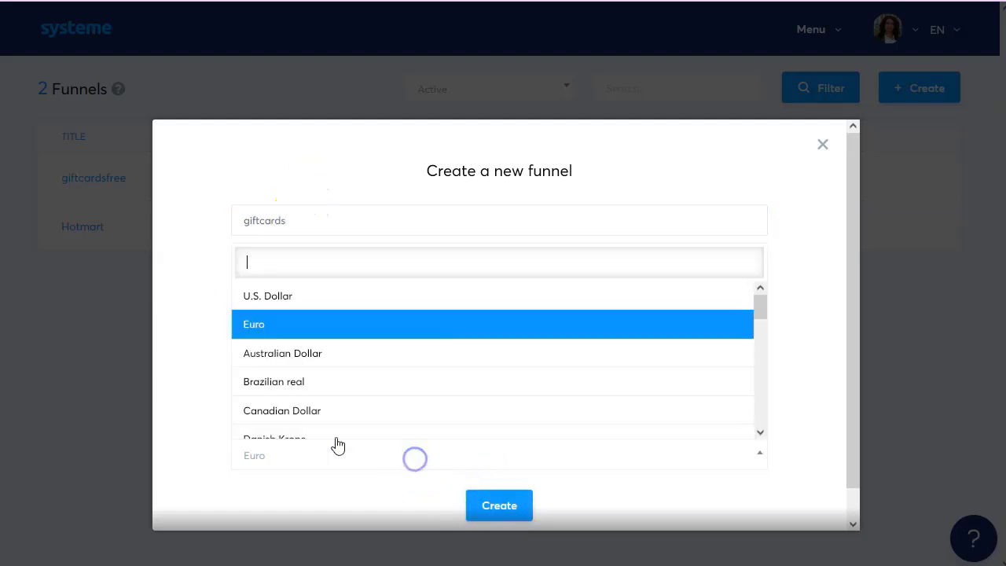
pyautogui.click(314, 297)
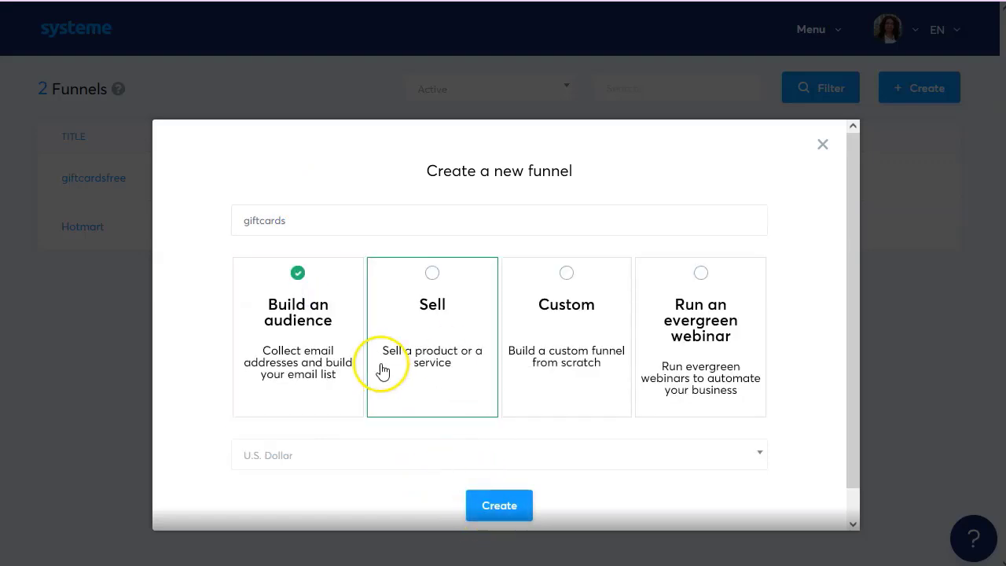
pyautogui.click(501, 511)
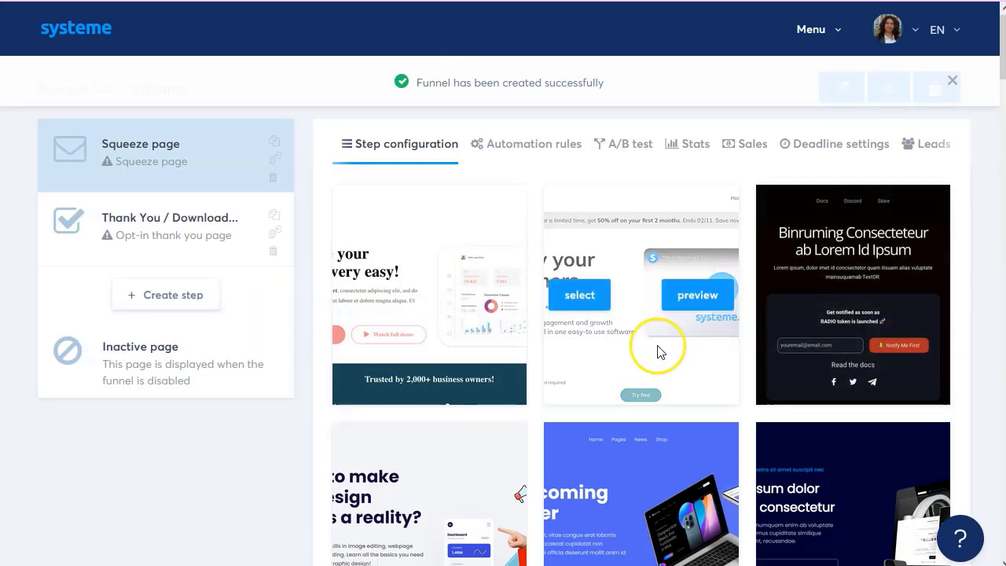
# Remove the Thank You step from the giftcards funnel.
pyautogui.scroll(-3, 656, 345)
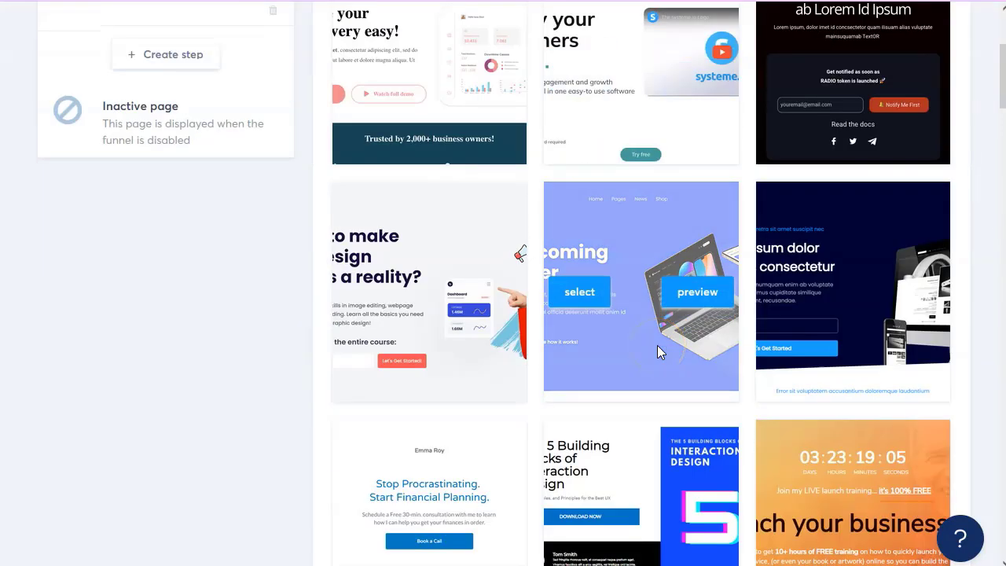
pyautogui.scroll(-5, 656, 345)
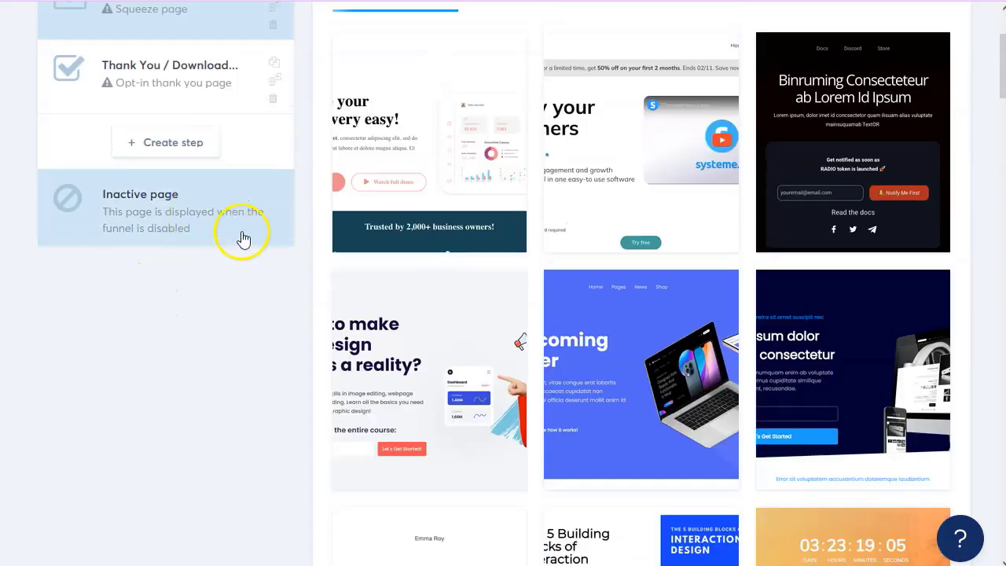
pyautogui.scroll(2, 162, 361)
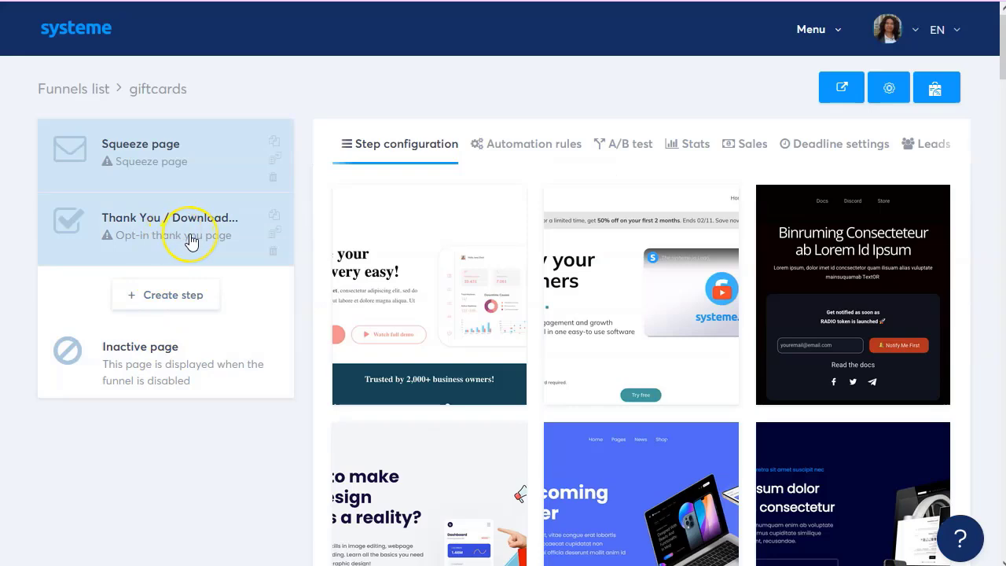
pyautogui.click(272, 251)
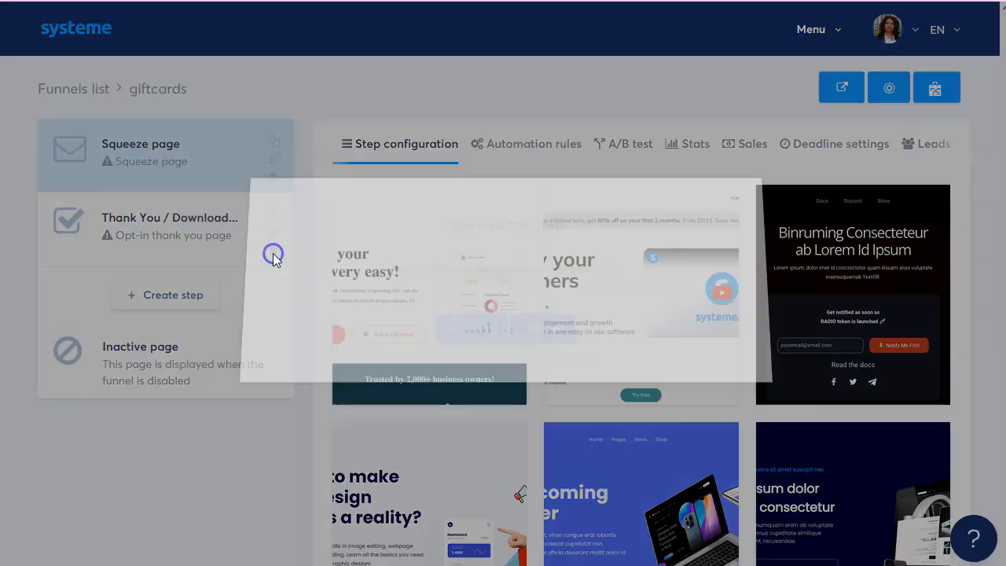
pyautogui.click(469, 338)
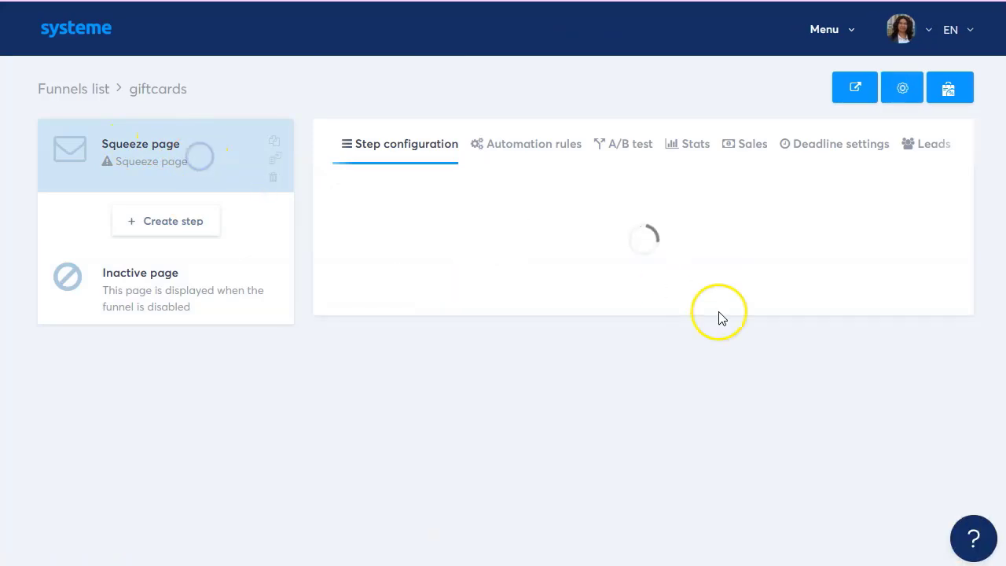
# Apply the desert-photo 'The 3 step system to sell on autopilot!' opt-in template.
pyautogui.moveTo(622, 303)
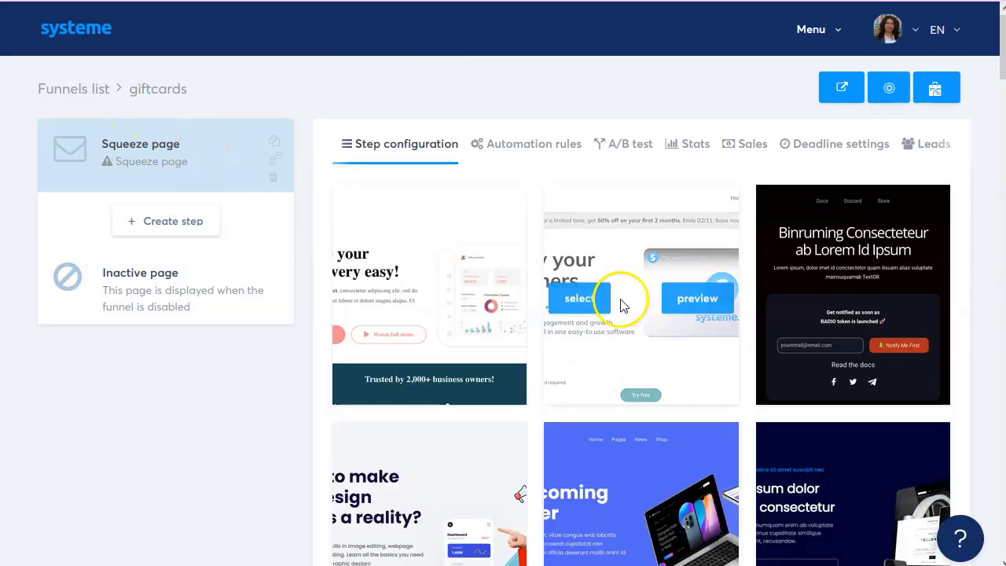
pyautogui.scroll(-7, 640, 330)
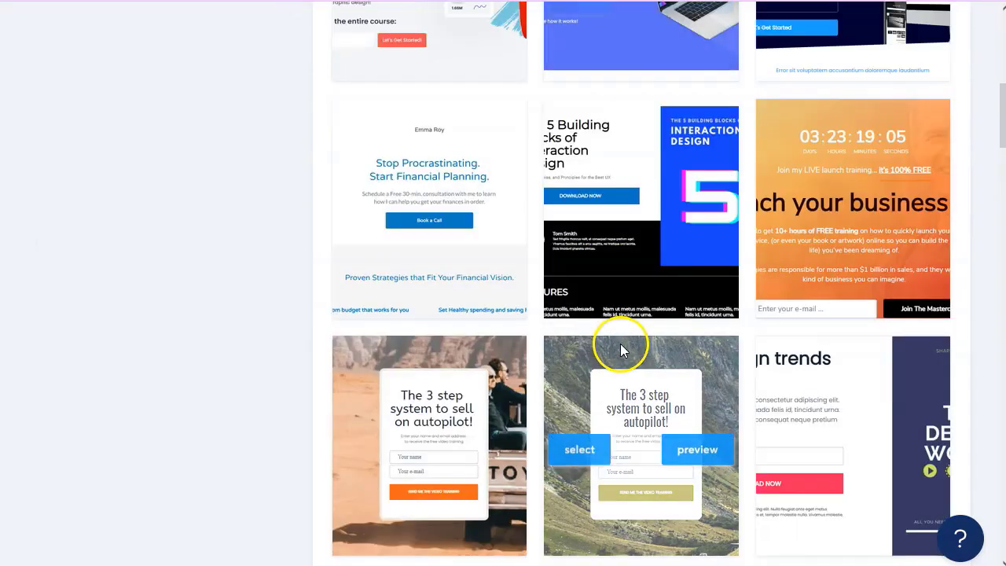
pyautogui.moveTo(366, 438)
pyautogui.scroll(-2, 445, 483)
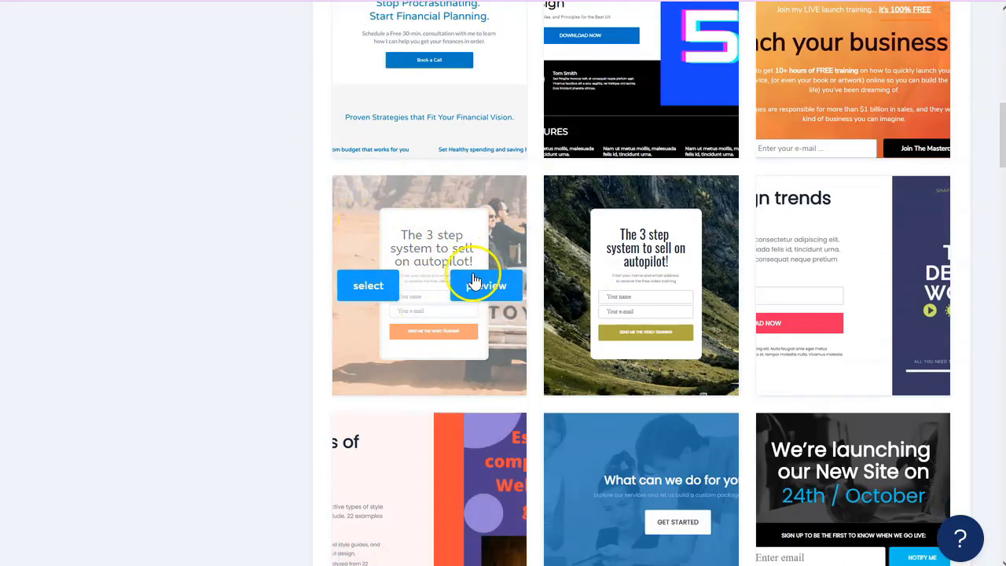
pyautogui.click(369, 295)
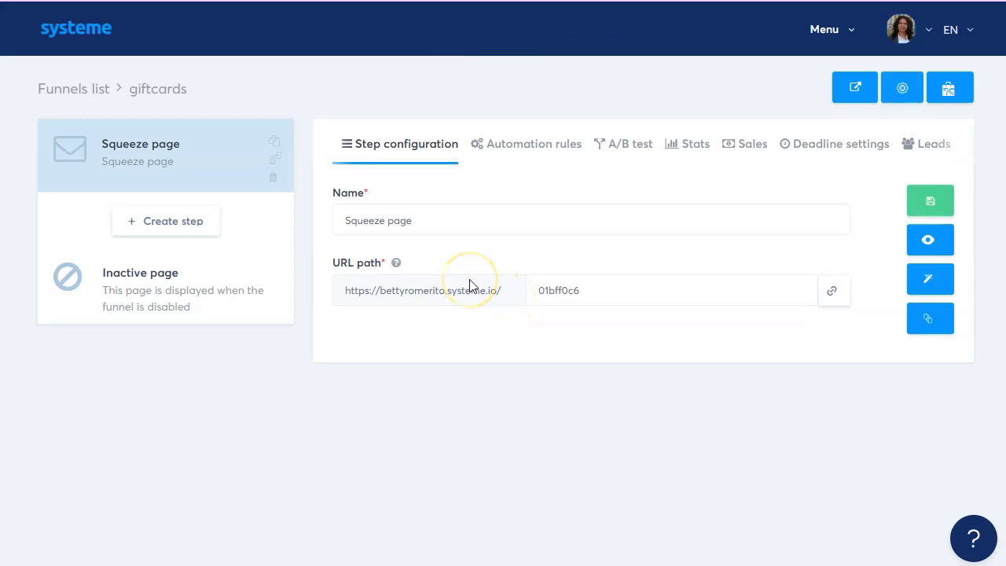
# Rename the squeeze page step to 'gift card', save, and open its page editor.
pyautogui.tripleClick(434, 219)
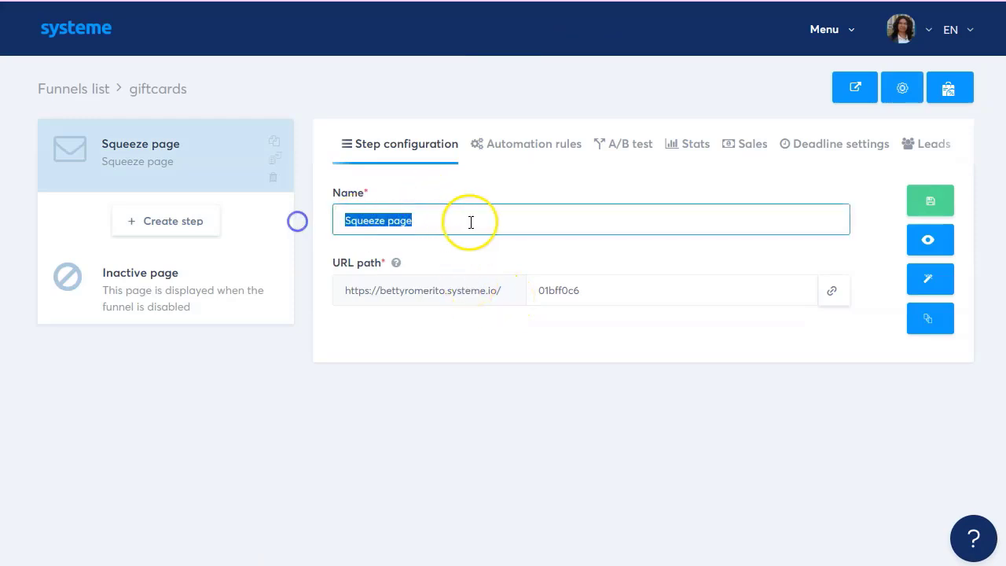
pyautogui.write('gift')
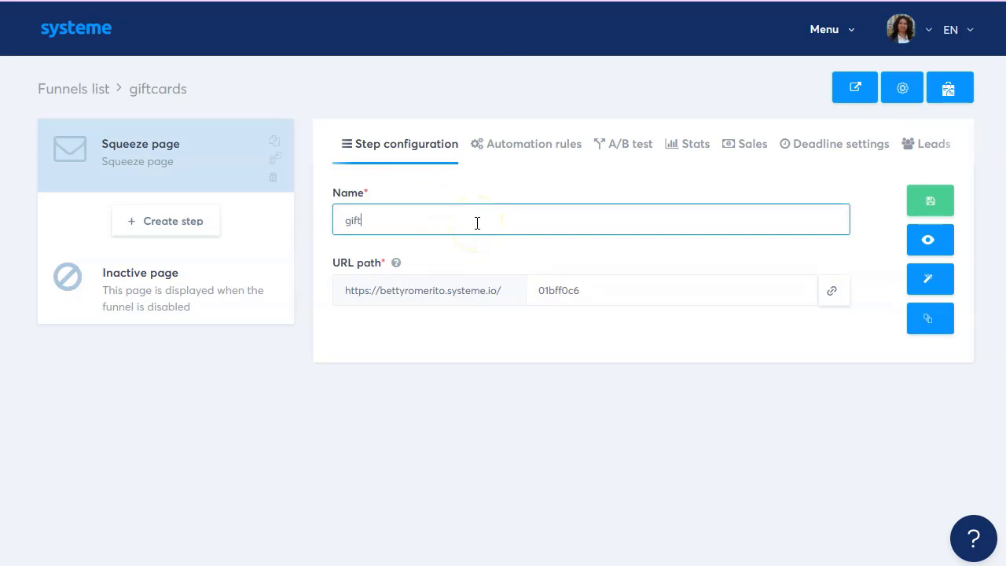
pyautogui.write(' card')
pyautogui.click(934, 207)
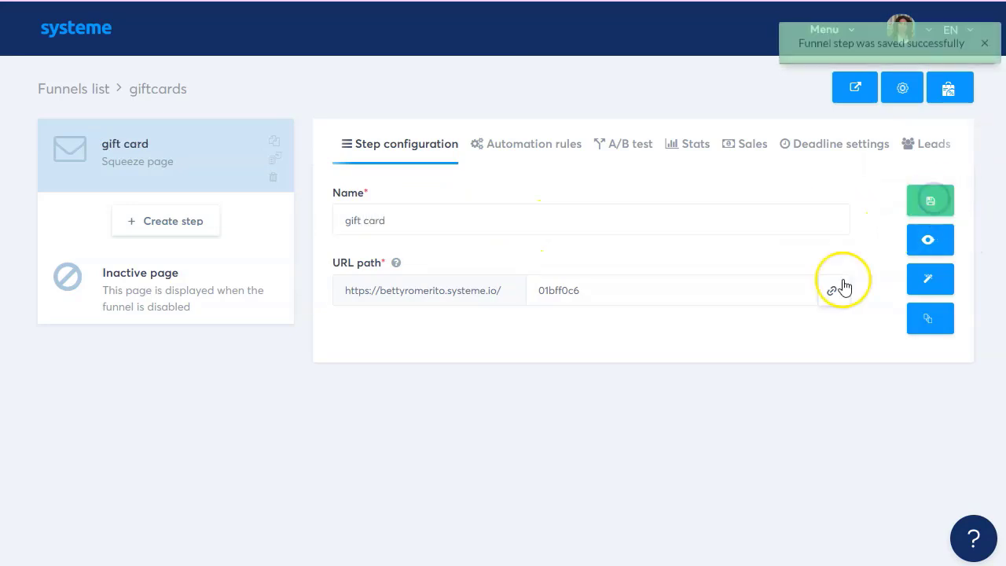
pyautogui.click(931, 282)
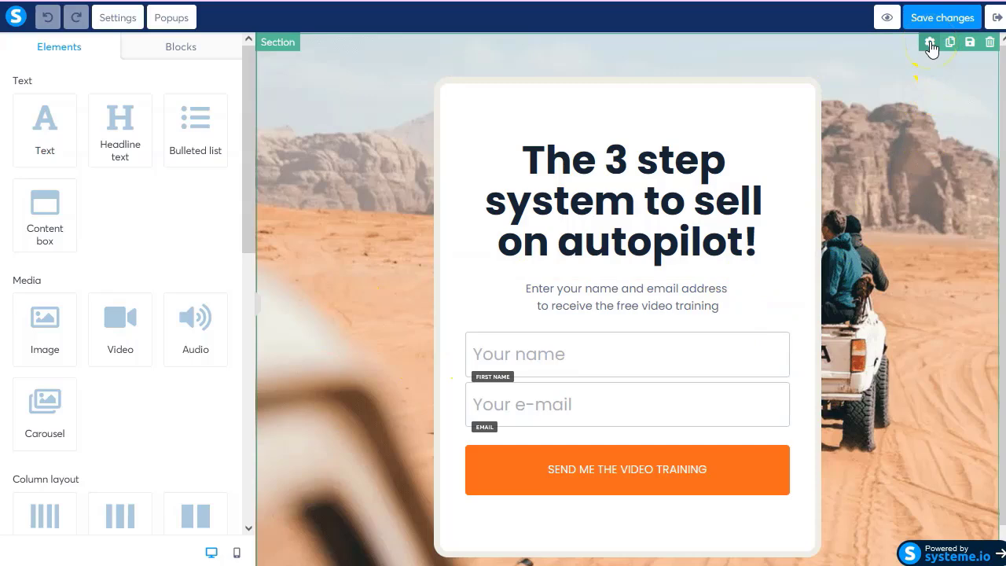
# Look through the main section's settings and background colour options without changing them.
pyautogui.click(929, 42)
pyautogui.scroll(-3, 99, 433)
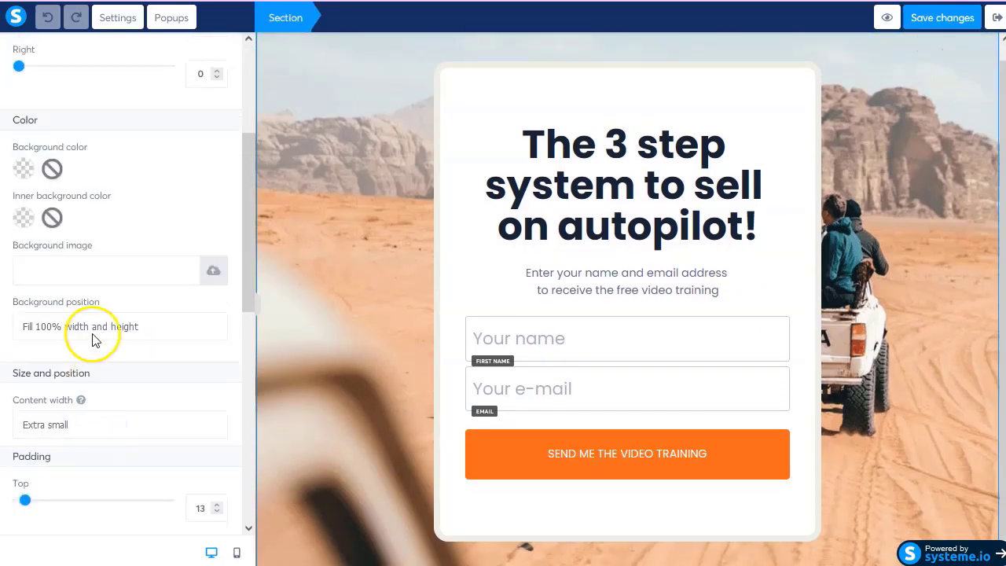
pyautogui.scroll(2, 97, 269)
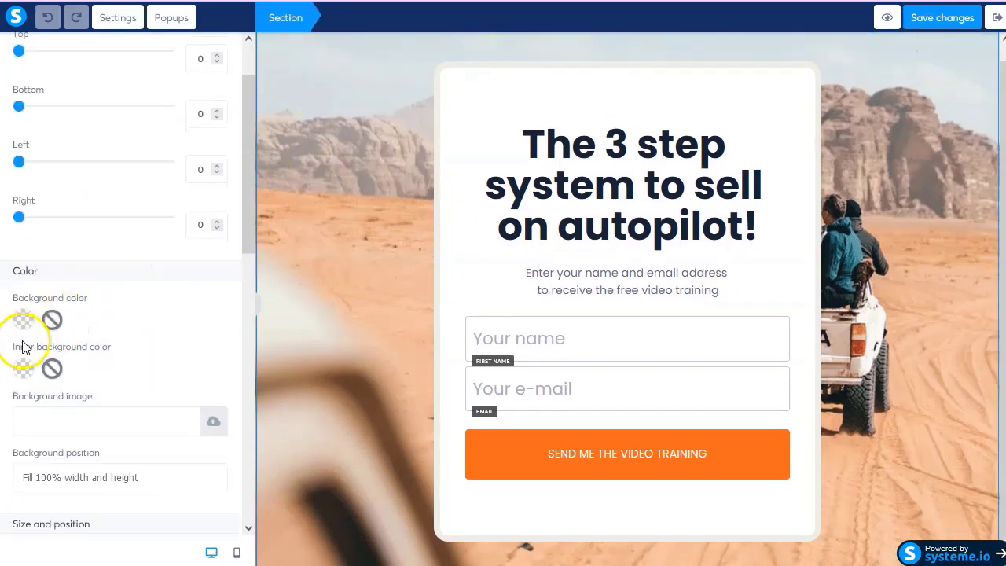
pyautogui.click(52, 321)
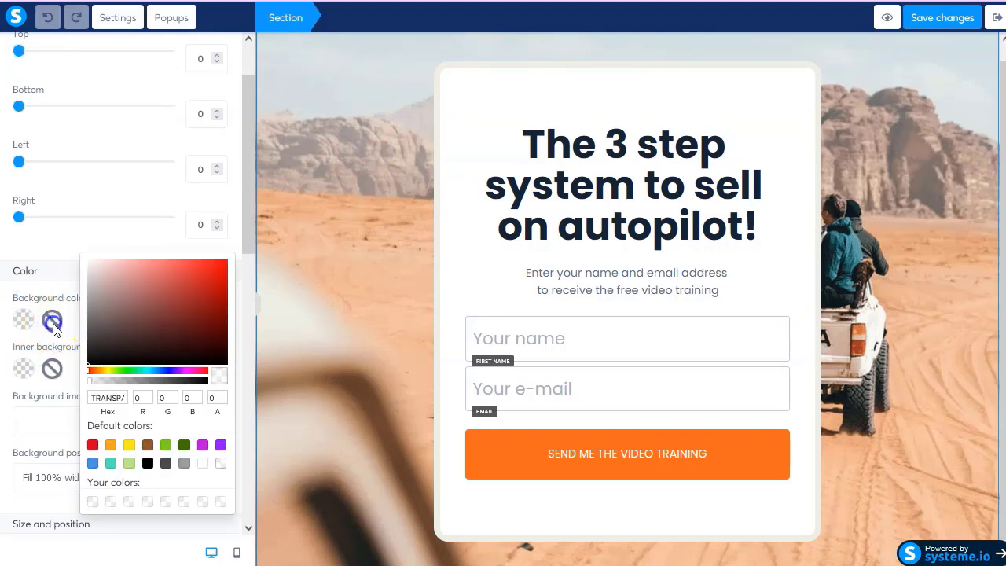
pyautogui.click(51, 368)
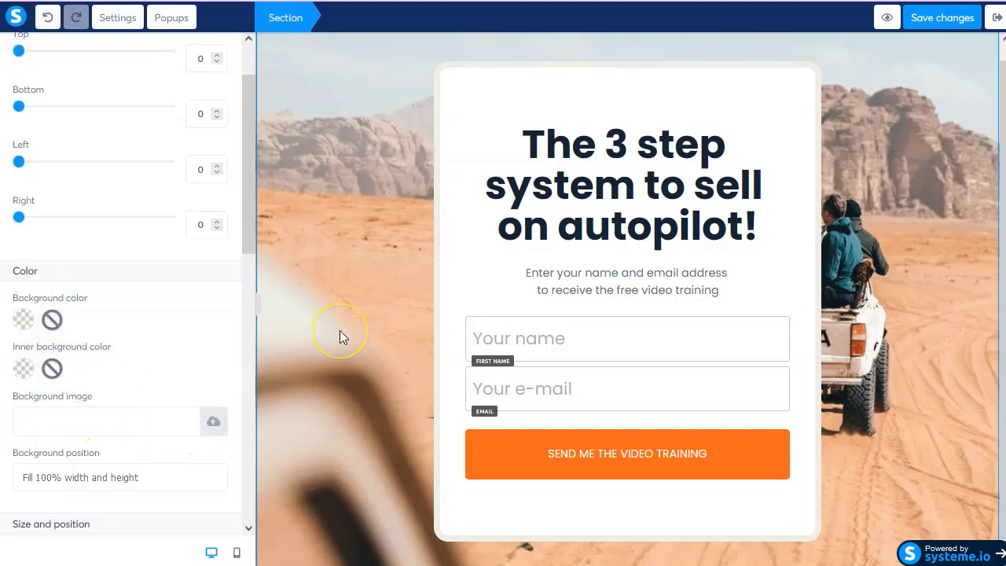
pyautogui.click(352, 200)
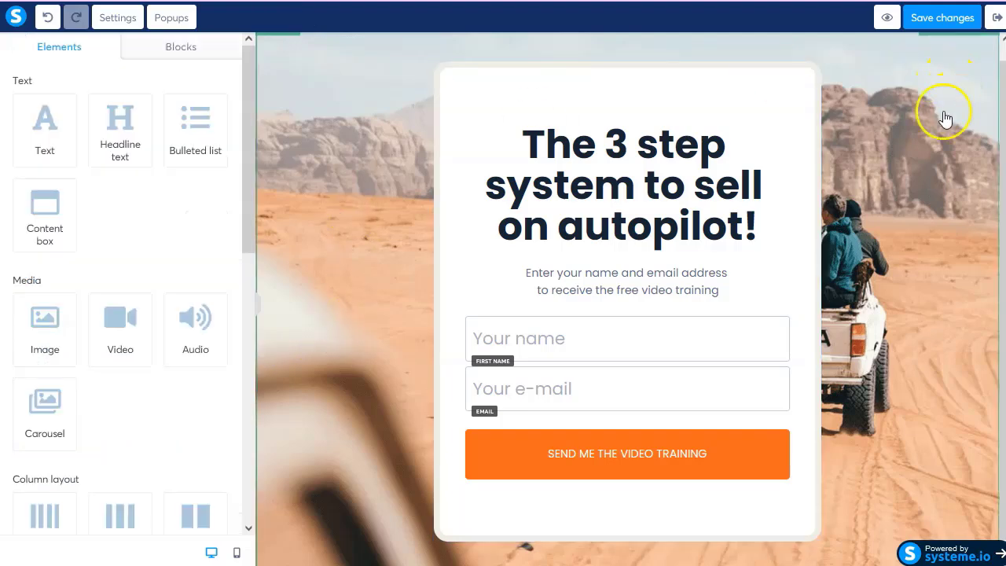
pyautogui.scroll(-1, 908, 102)
pyautogui.scroll(2, 907, 110)
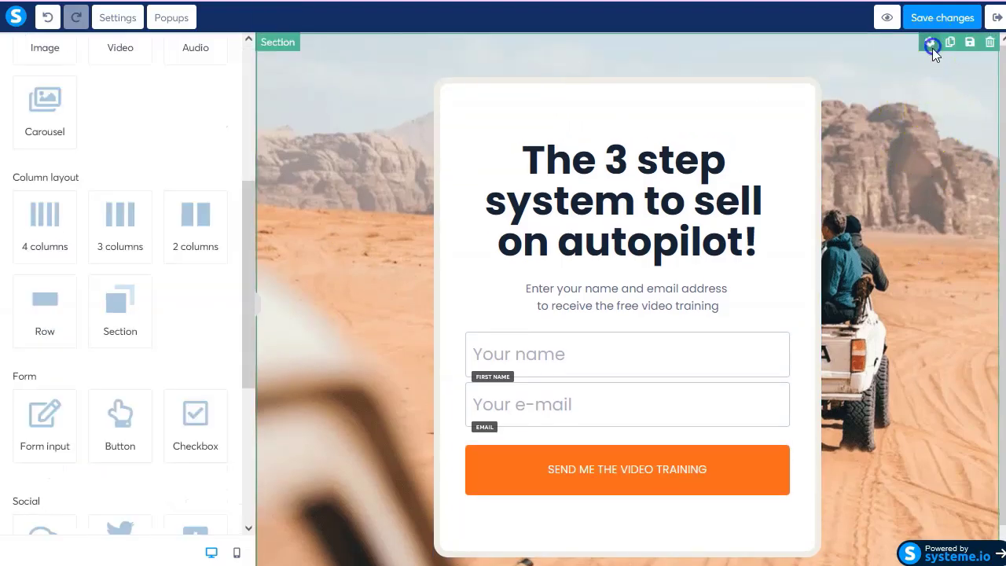
# Remove the desert background image in the whole-page settings.
pyautogui.click(930, 43)
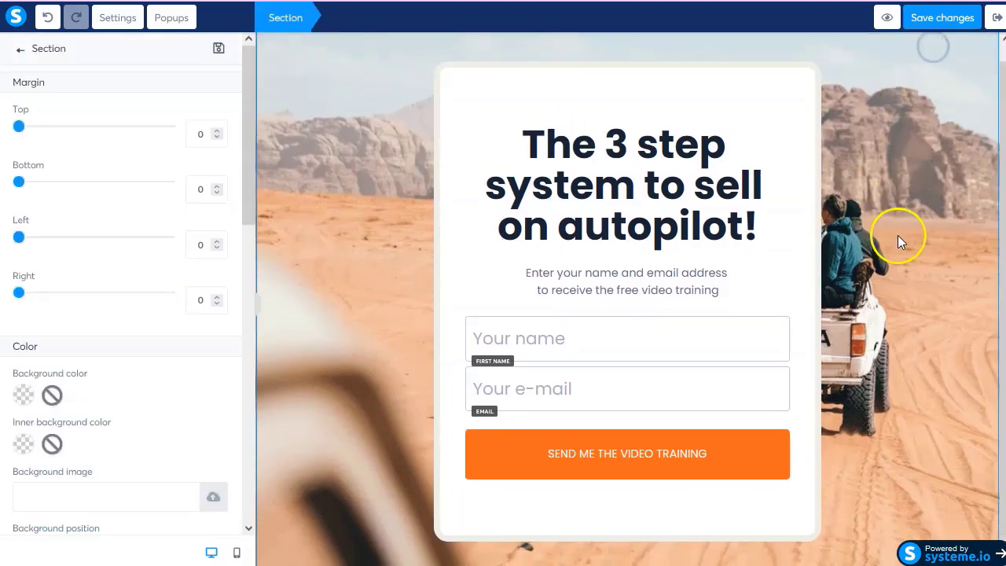
pyautogui.click(115, 17)
pyautogui.scroll(-6, 141, 345)
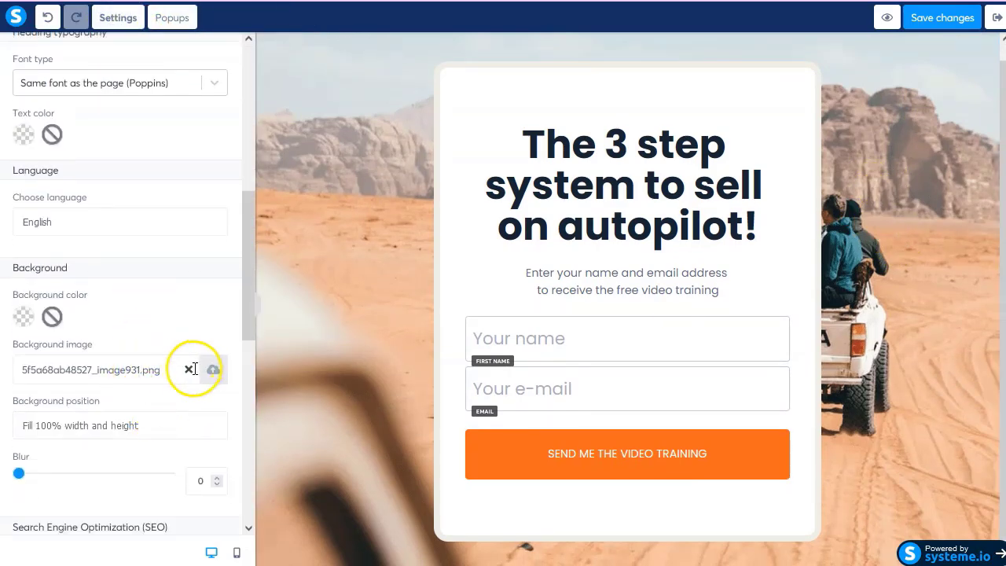
pyautogui.click(188, 369)
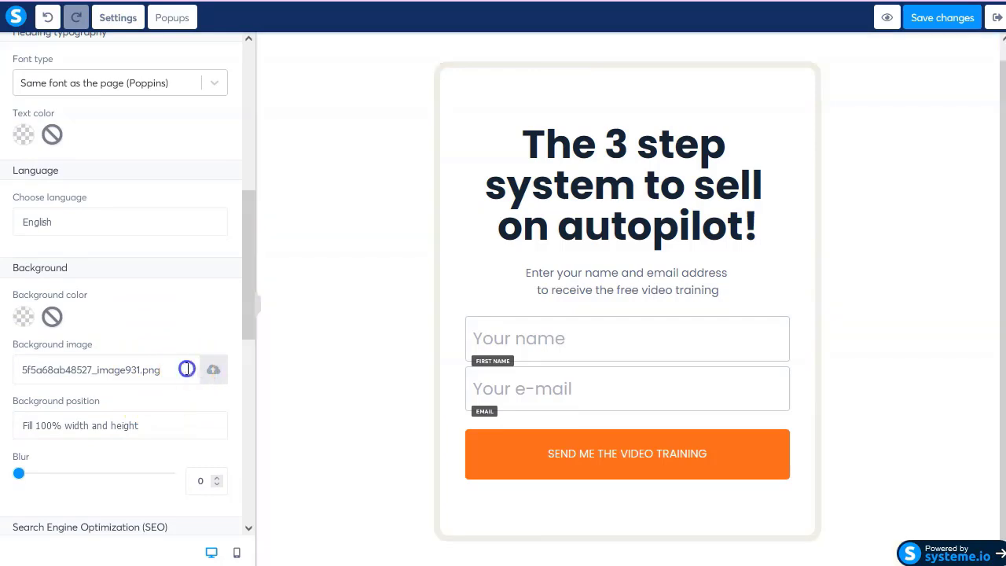
pyautogui.click(888, 296)
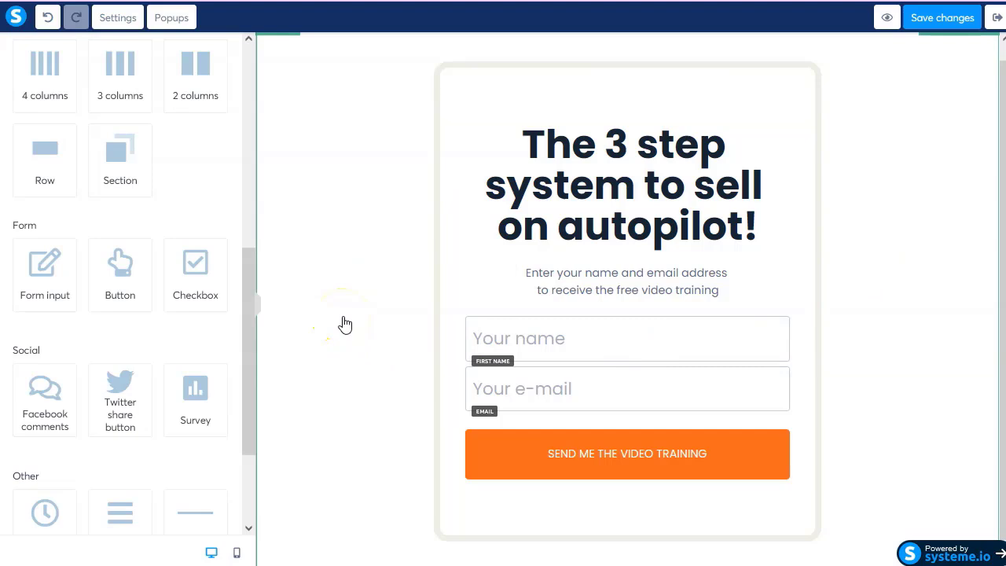
# Delete the big headline text from the opt-in card.
pyautogui.moveTo(662, 186)
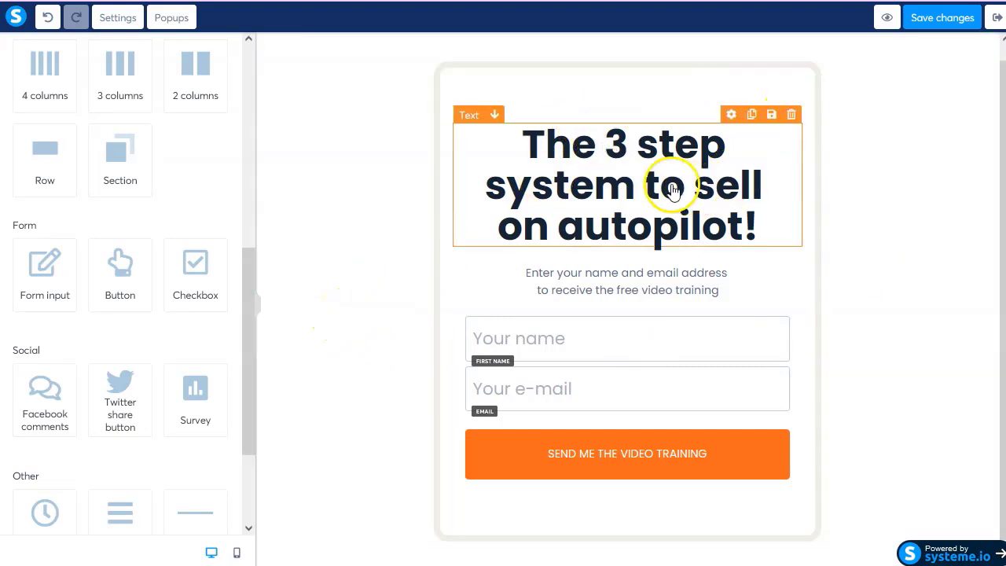
pyautogui.click(792, 117)
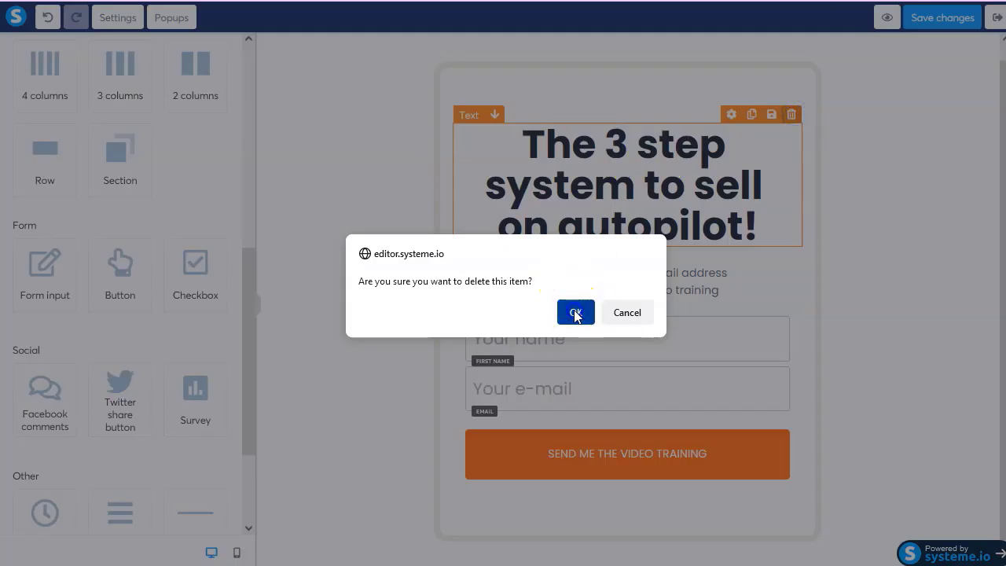
pyautogui.click(574, 311)
pyautogui.click(639, 181)
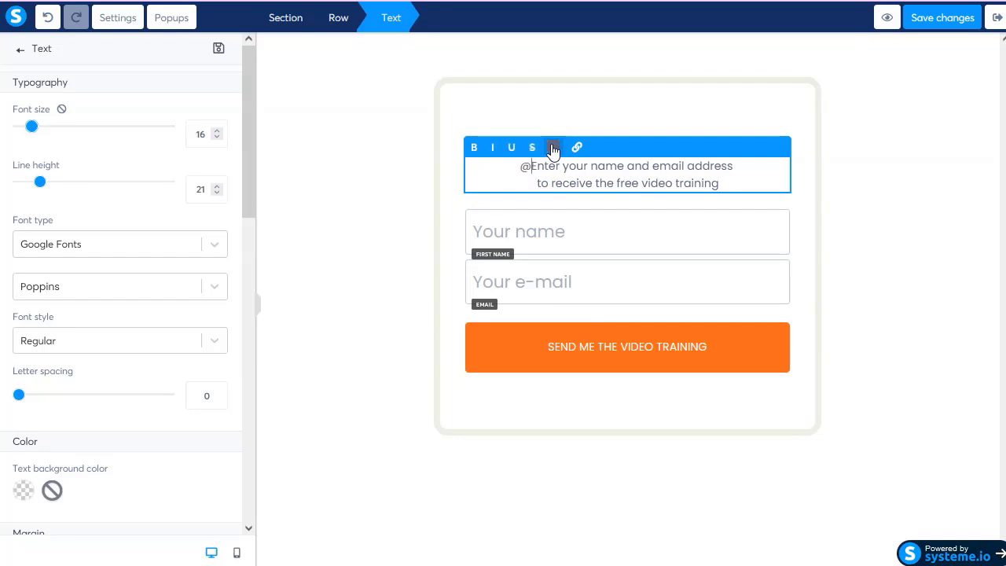
pyautogui.write('@GiftCard')
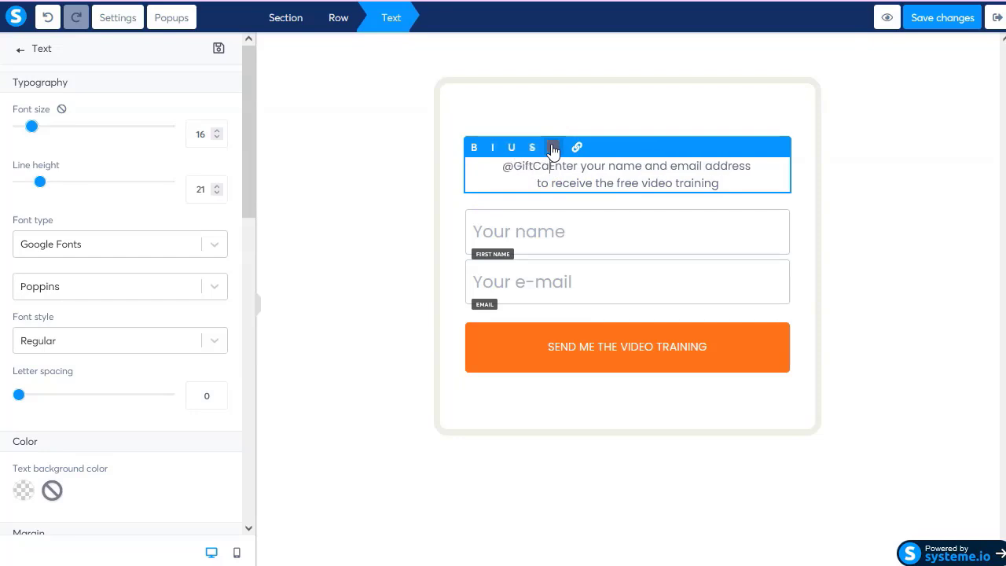
pyautogui.hotkey('shift', 'End')
pyautogui.press('Delete')
pyautogui.click(628, 105)
pyautogui.click(538, 182)
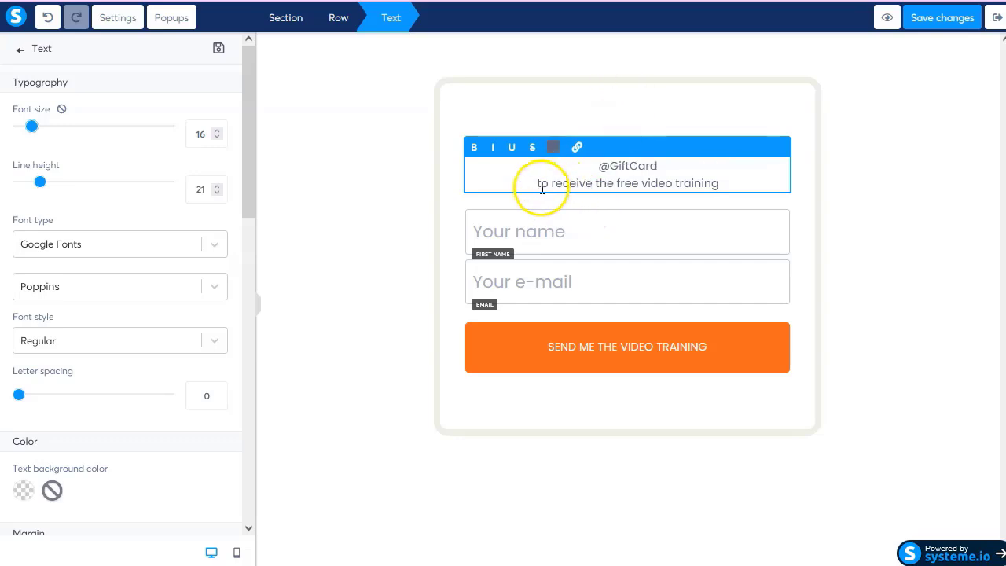
pyautogui.hotkey('shift', 'End')
pyautogui.click(361, 272)
# Delete the name and e-mail input fields, leaving only the orange button.
pyautogui.click(566, 251)
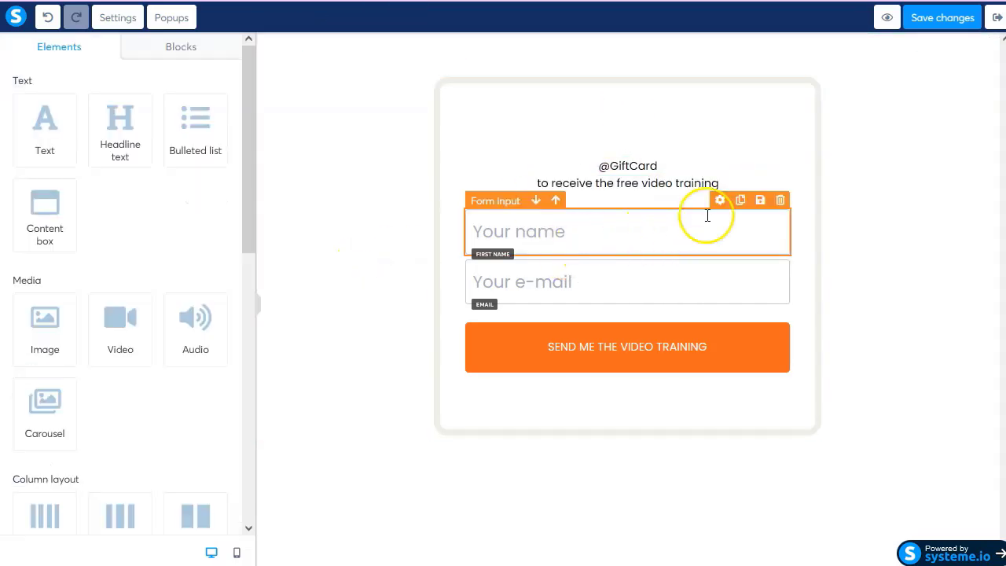
pyautogui.click(780, 201)
pyautogui.click(576, 312)
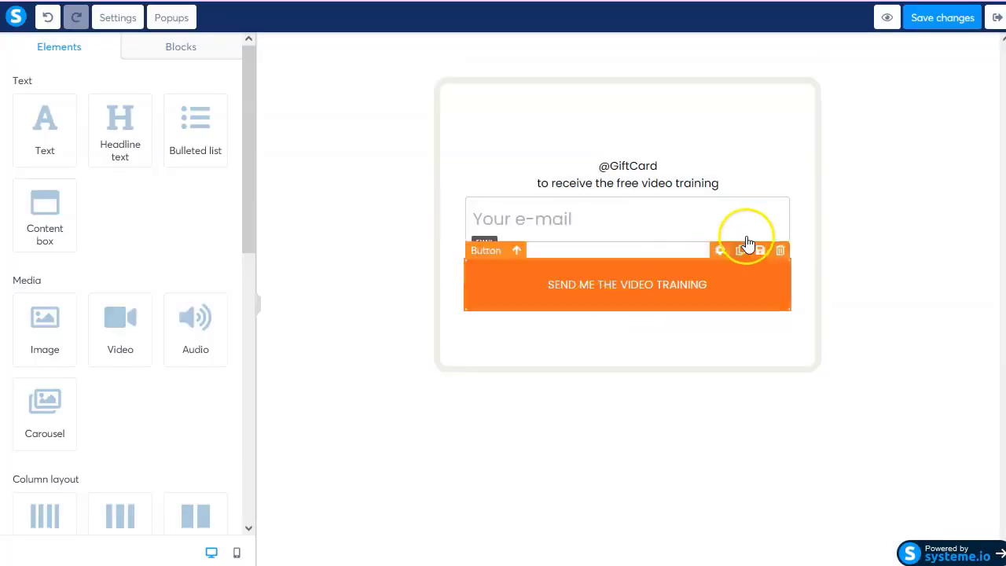
pyautogui.click(779, 194)
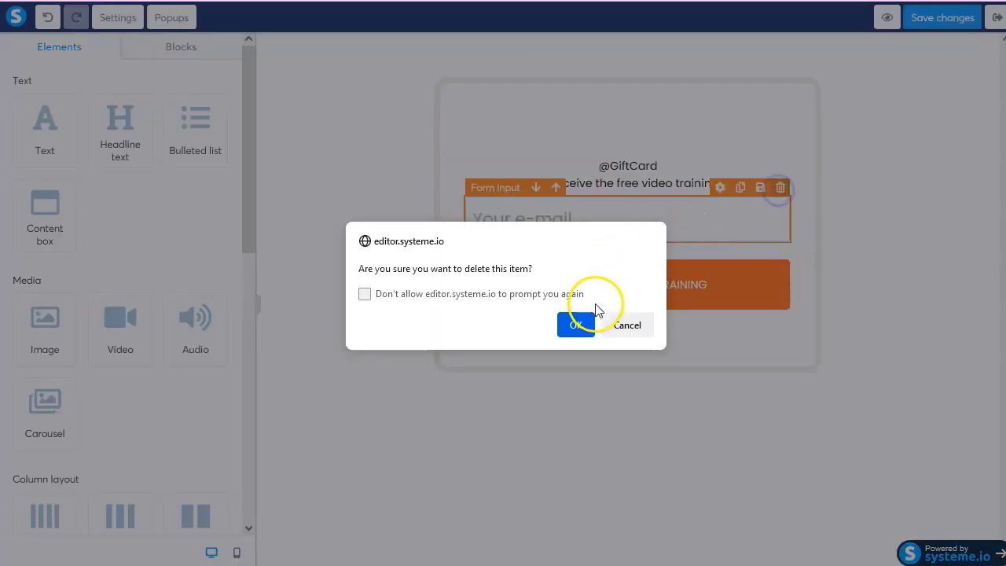
pyautogui.click(581, 322)
pyautogui.click(703, 249)
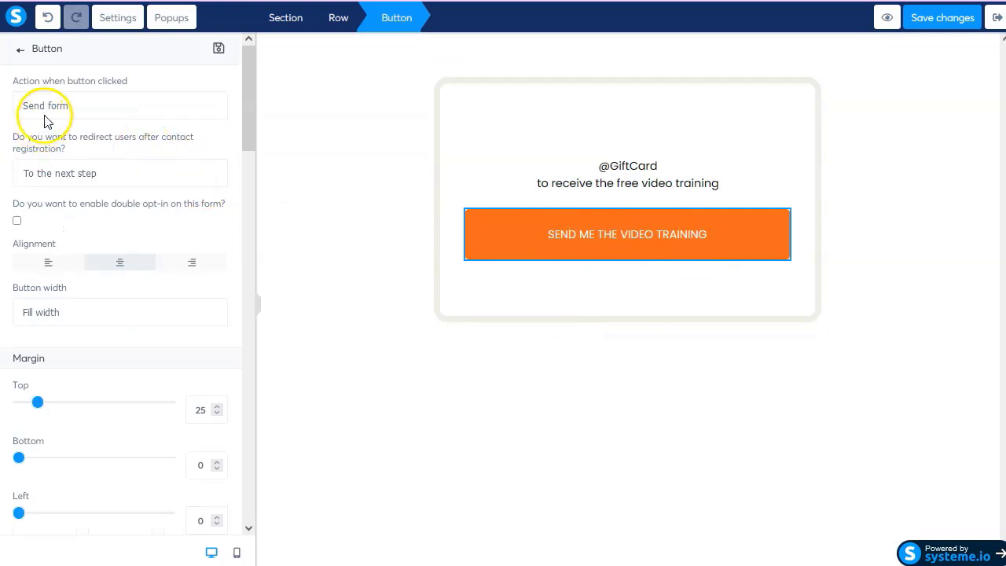
# Change the SEND ME THE VIDEO TRAINING button's click action from Send form to Open URL.
pyautogui.click(95, 104)
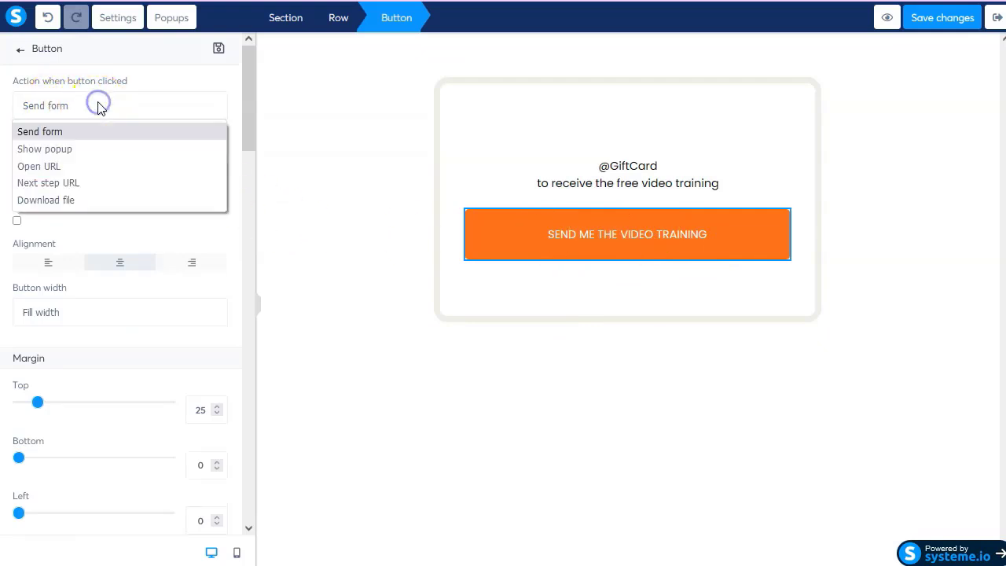
pyautogui.click(85, 167)
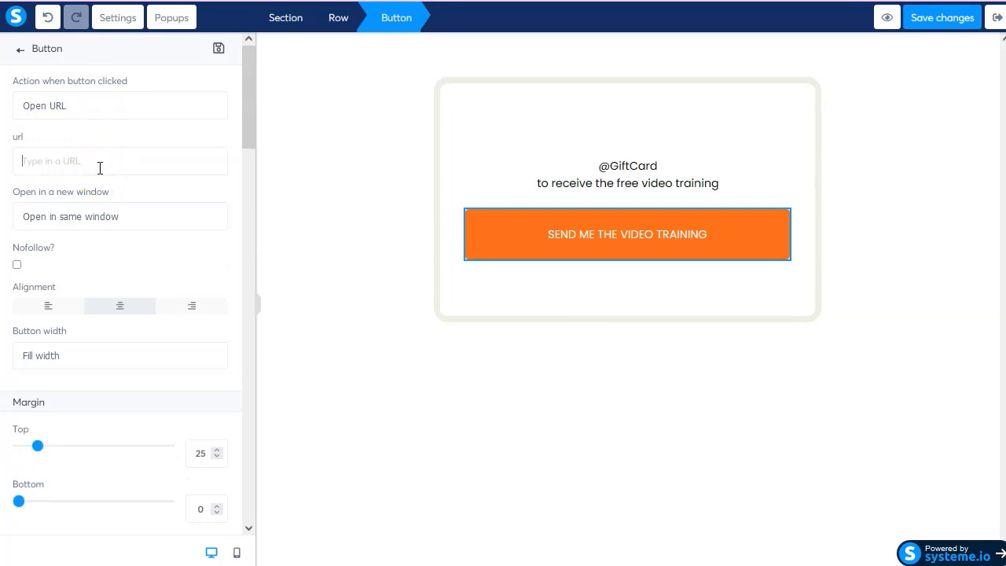
pyautogui.click(492, 351)
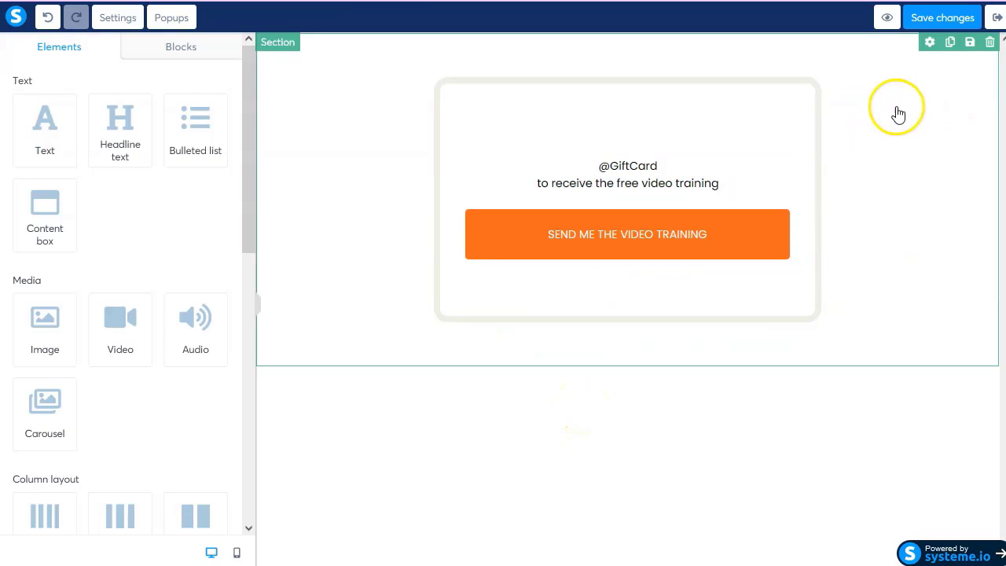
# Exit the page editor without saving and return to the funnels list.
pyautogui.click(996, 22)
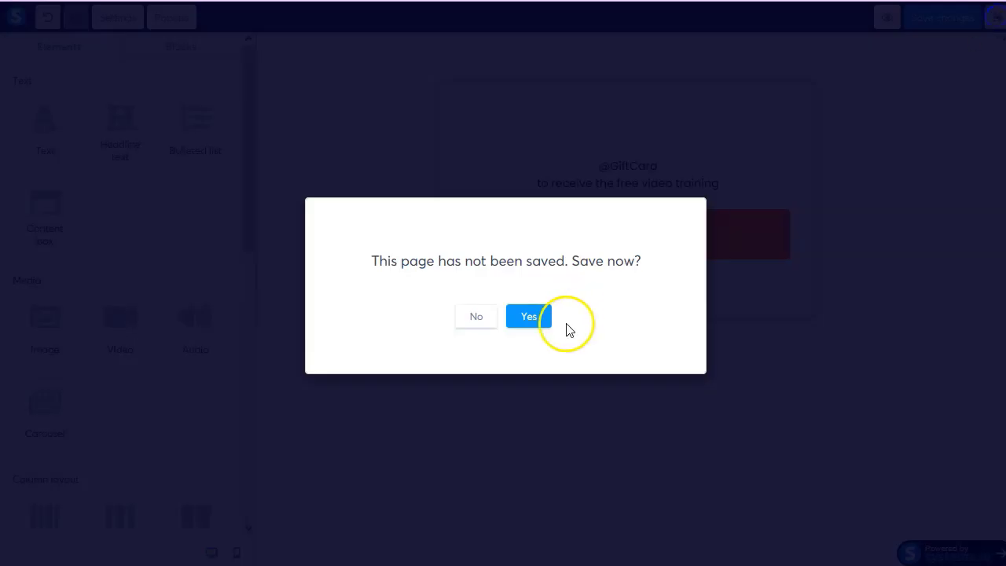
pyautogui.click(474, 318)
pyautogui.click(520, 324)
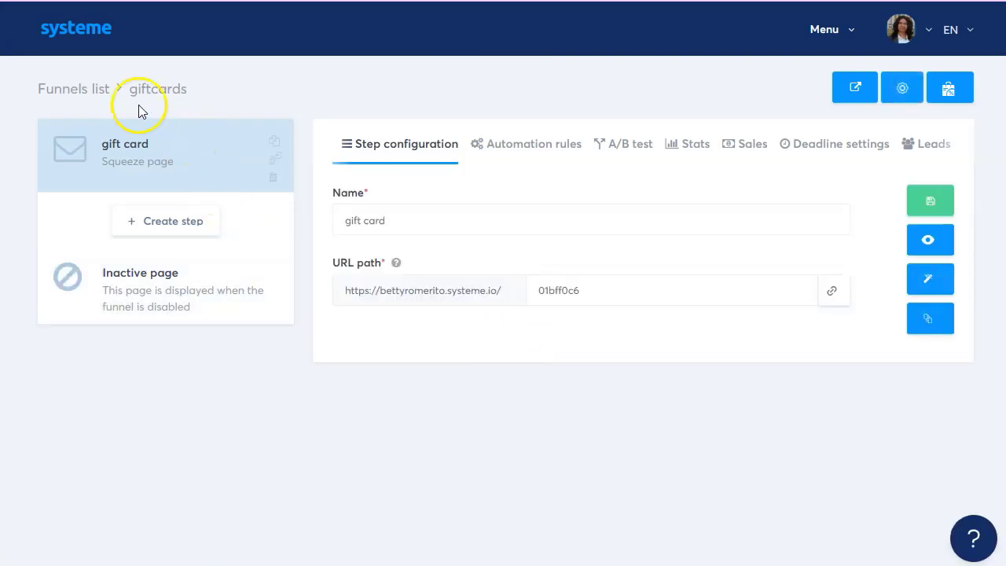
pyautogui.click(68, 92)
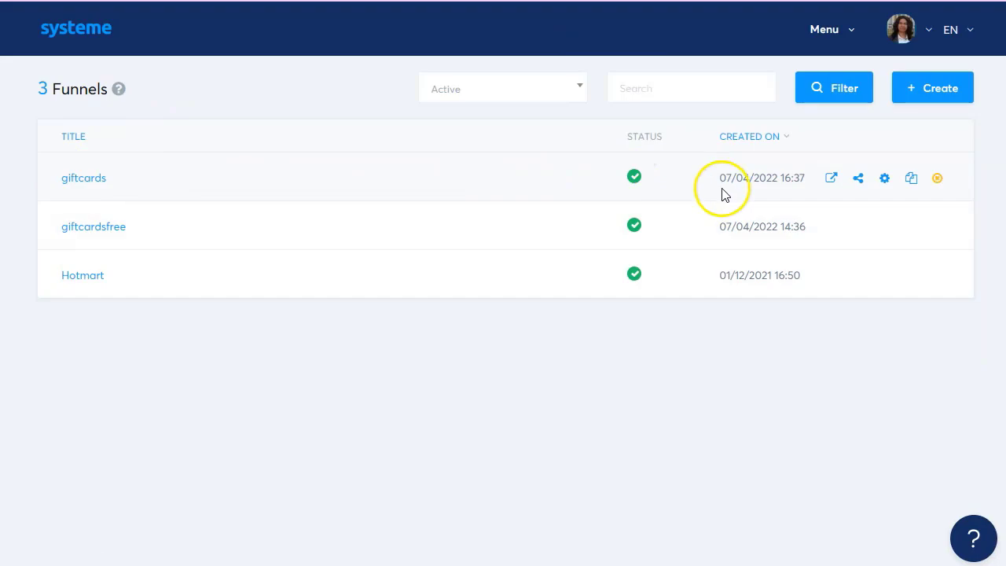
# Deactivate the giftcards funnel, then open the giftcardsfree funnel.
pyautogui.click(937, 179)
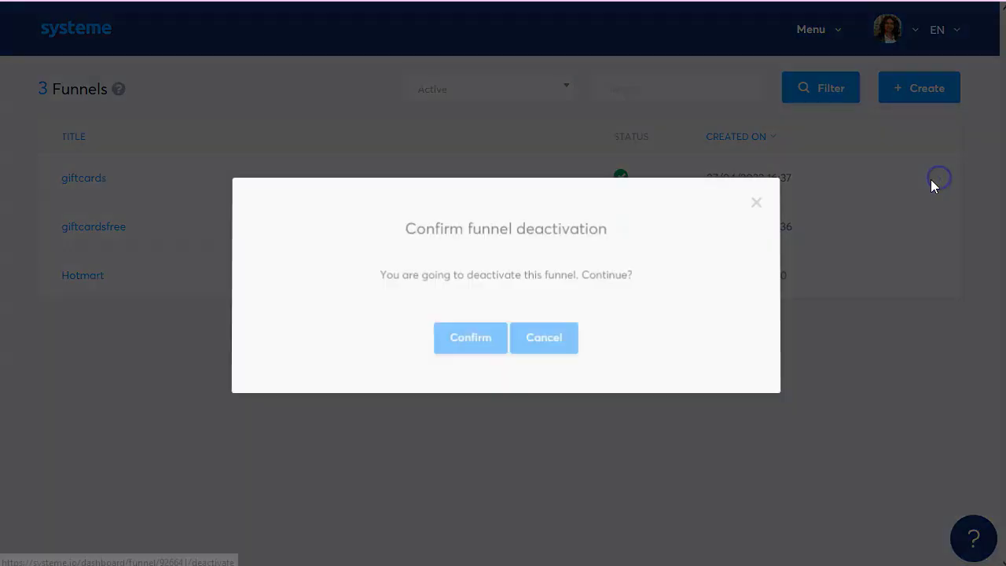
pyautogui.click(484, 339)
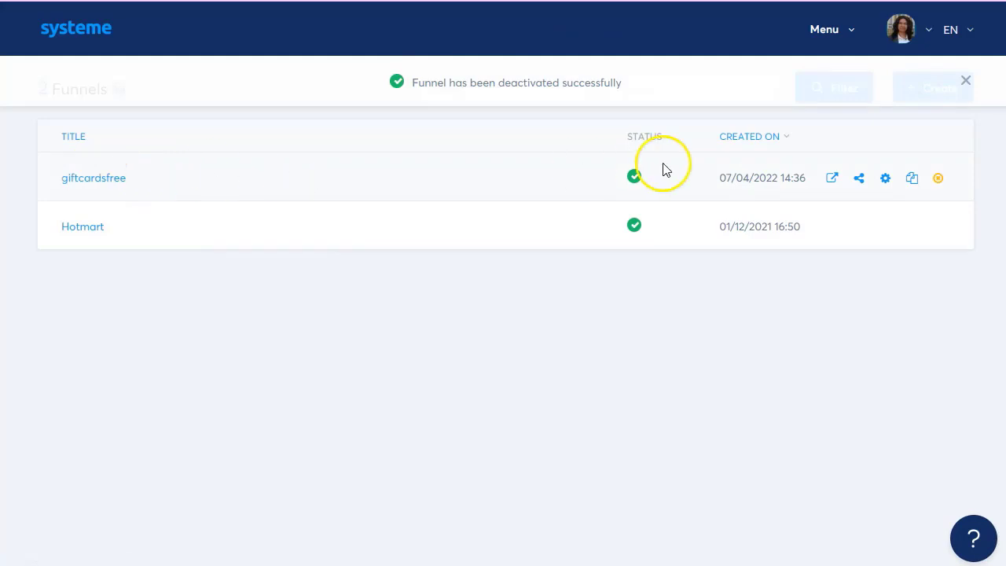
pyautogui.click(99, 179)
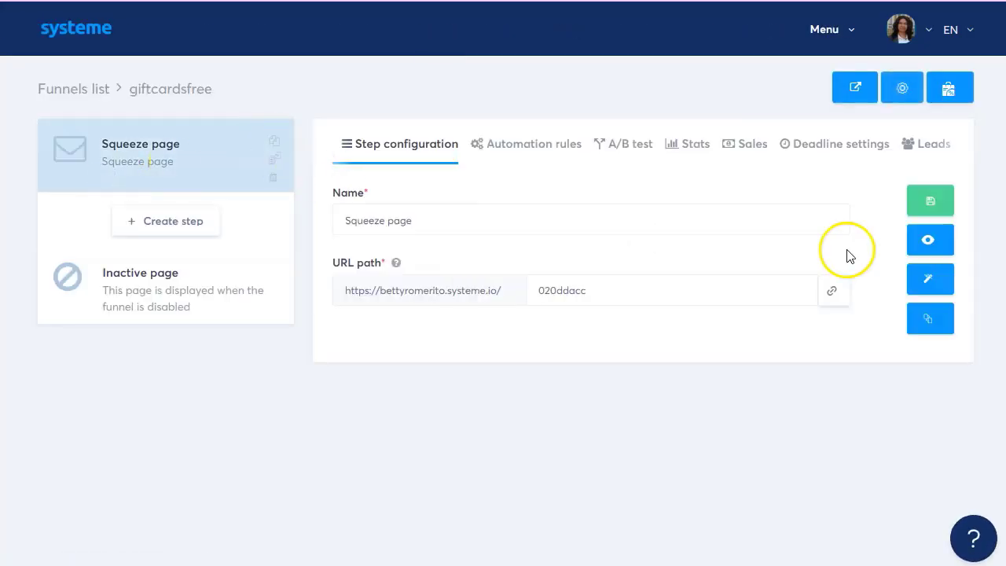
# Open the giftcardsfree squeeze page in the editor and show the first 'Win $500 Gift Card!' button's settings.
pyautogui.click(924, 283)
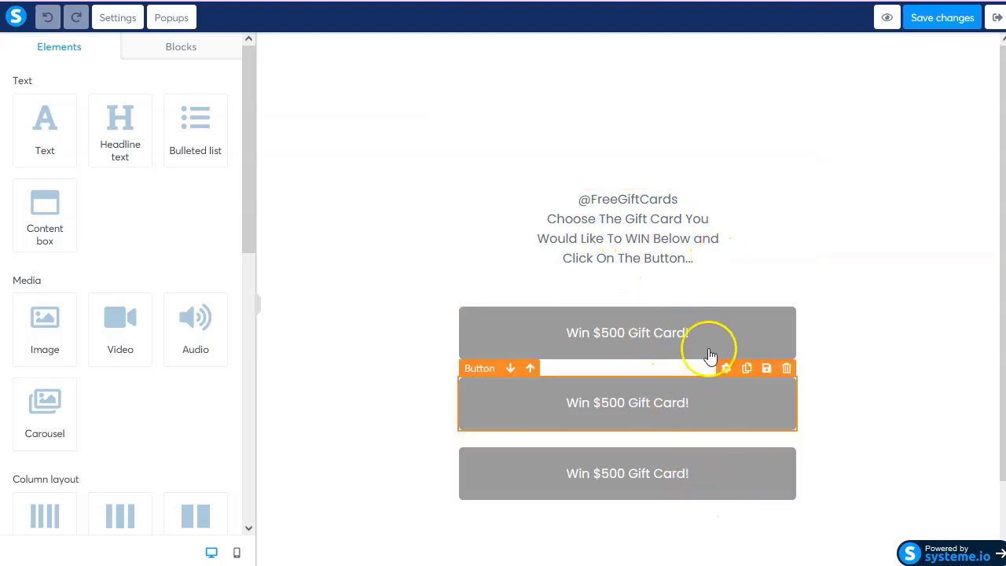
pyautogui.click(748, 337)
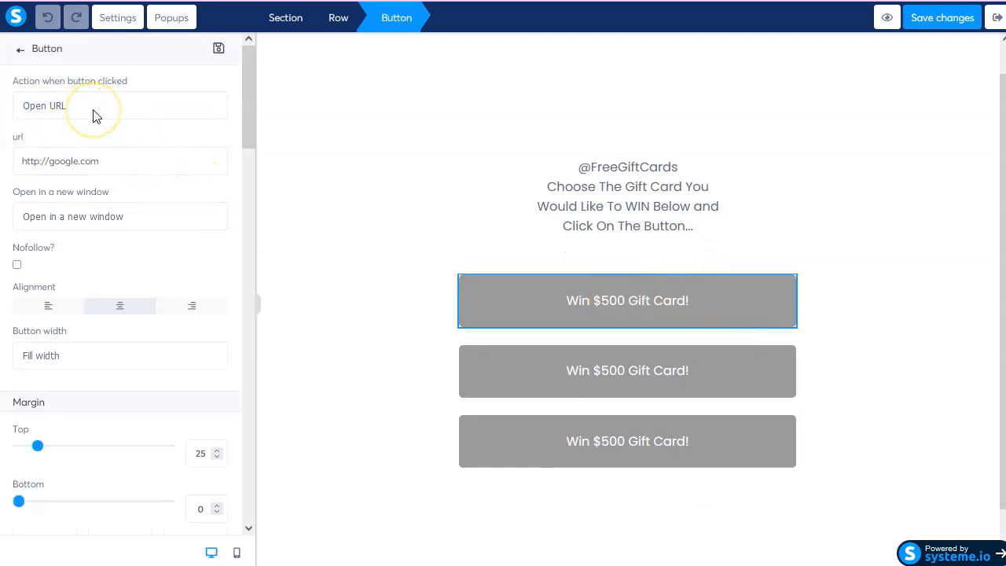
# Link the first button to the $1000 offer's tracking URL from the notes.
pyautogui.click(118, 537)
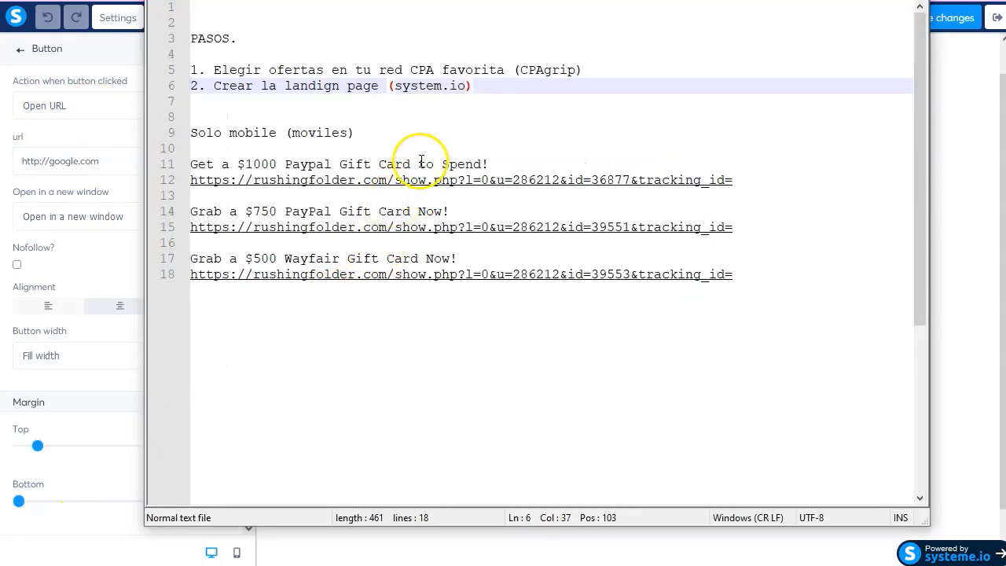
pyautogui.moveTo(750, 182); pyautogui.dragTo(188, 180)
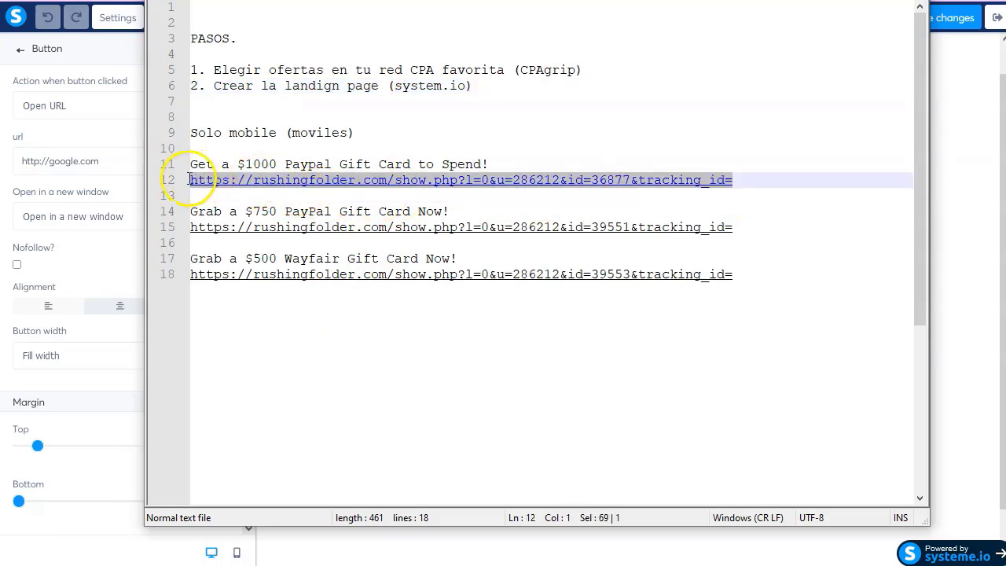
pyautogui.click(89, 163)
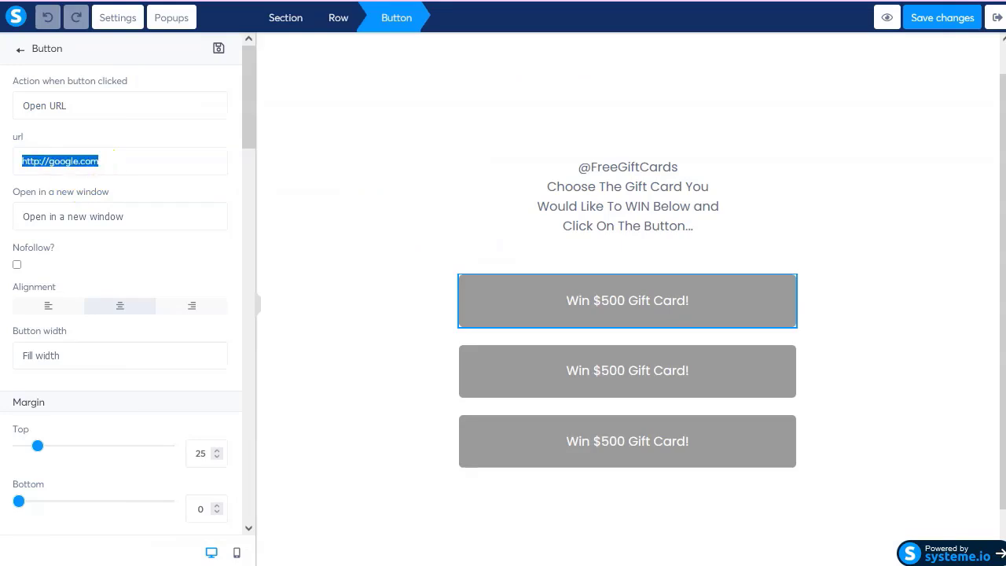
pyautogui.hotkey('ctrl', 'v')
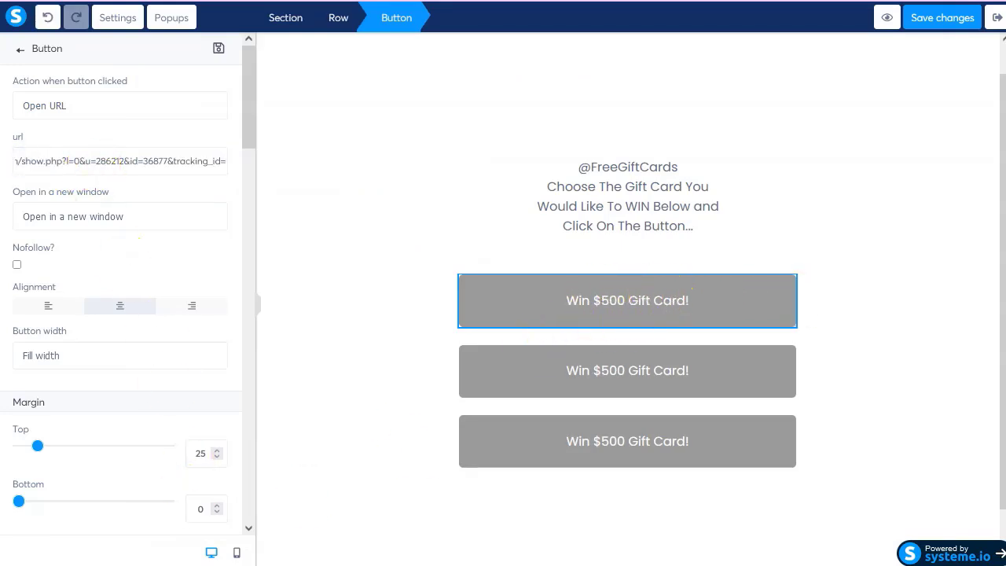
# Change the first button's text to 'Get a $1000 Paypal Gift Card to Spend!'.
pyautogui.hotkey('alt', 'Tab')
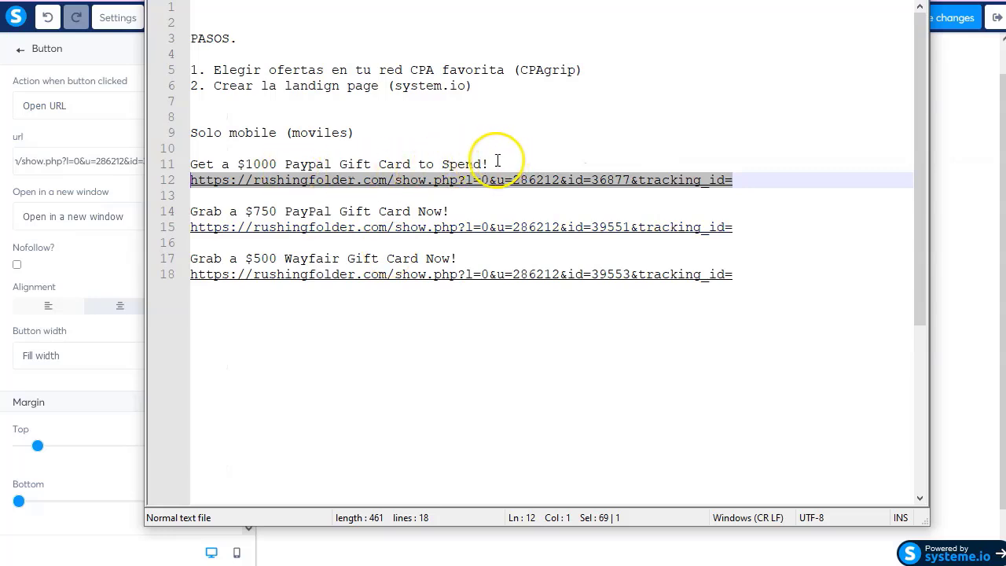
pyautogui.moveTo(497, 163); pyautogui.dragTo(190, 165)
pyautogui.hotkey('ctrl', 'c')
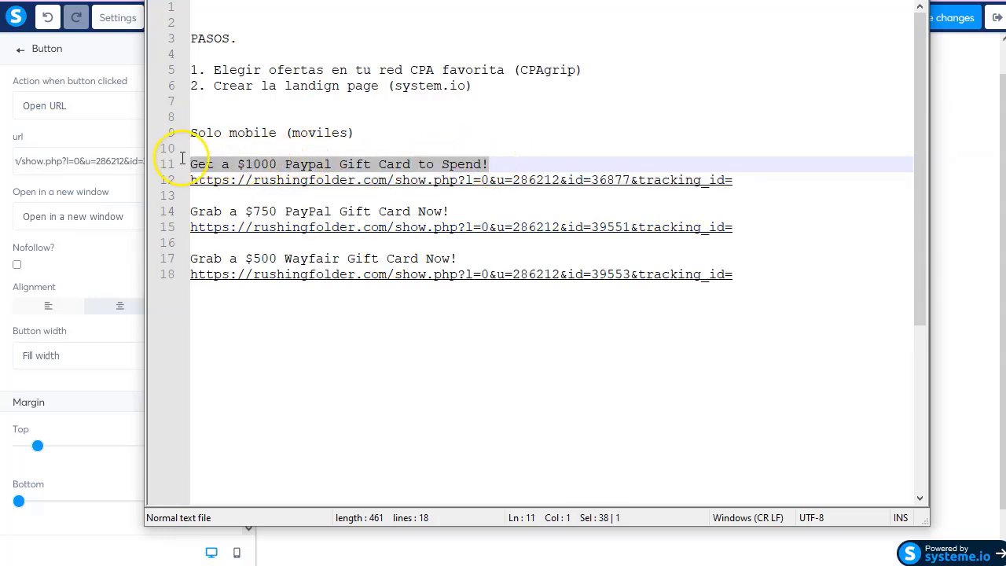
pyautogui.click(45, 185)
pyautogui.scroll(-4, 101, 410)
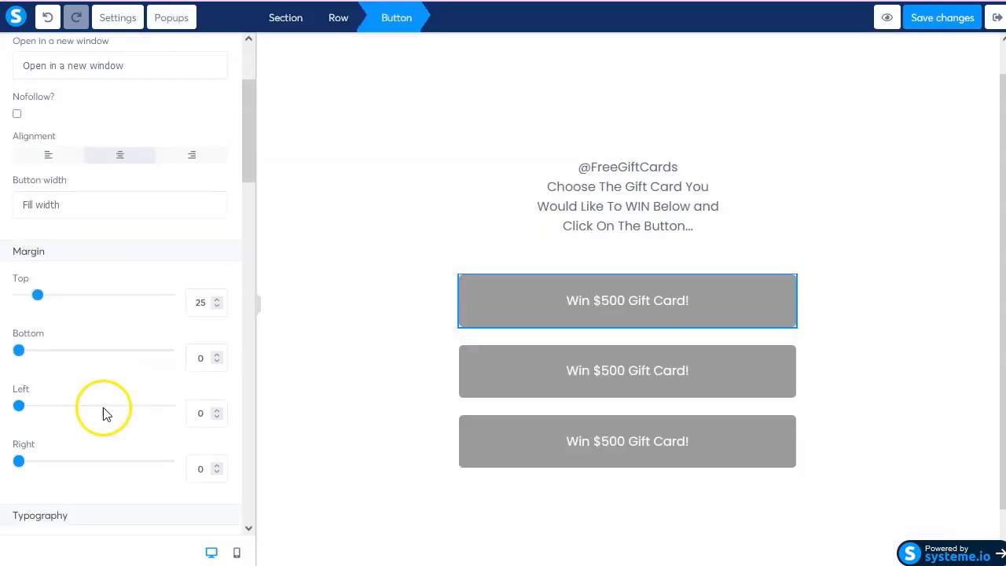
pyautogui.scroll(-2, 102, 409)
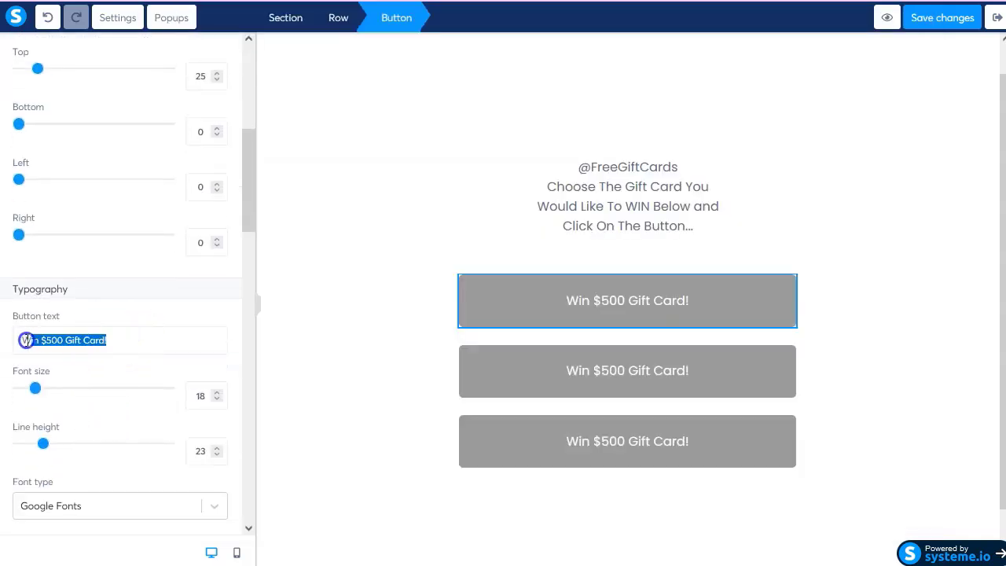
pyautogui.click(39, 320)
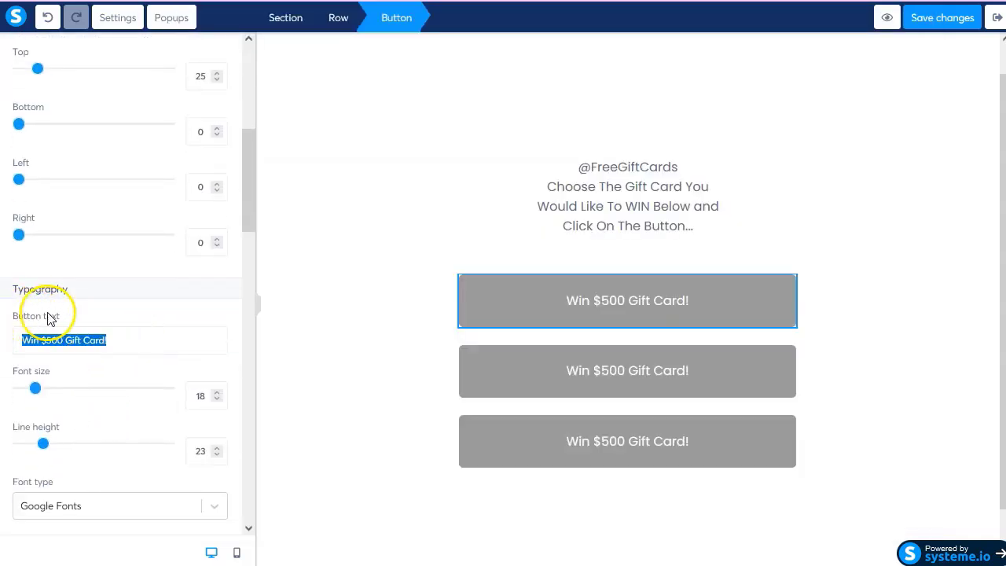
pyautogui.hotkey('ctrl', 'v')
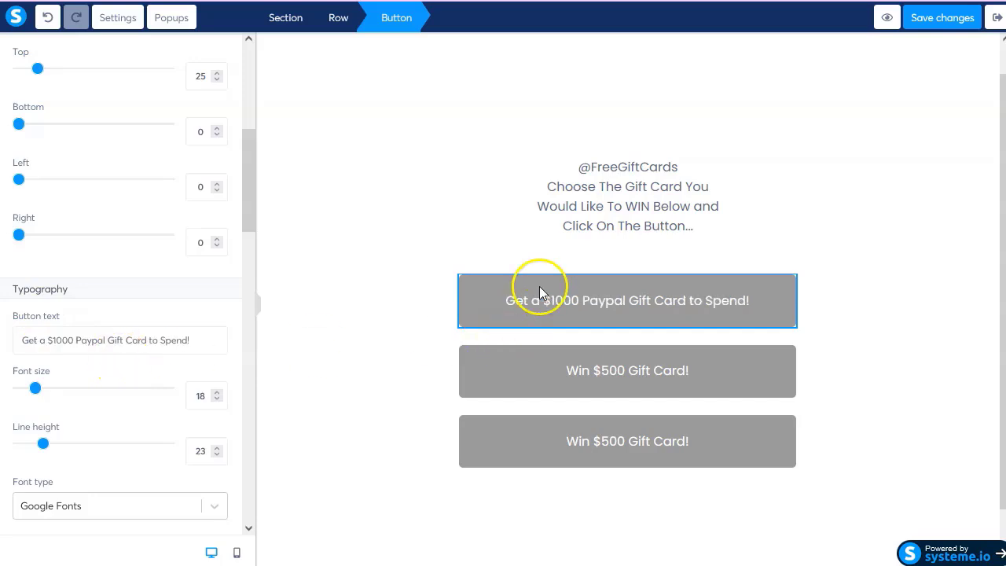
# Copy the $750 PayPal offer headline from the Notepad++ notes.
pyautogui.click(541, 368)
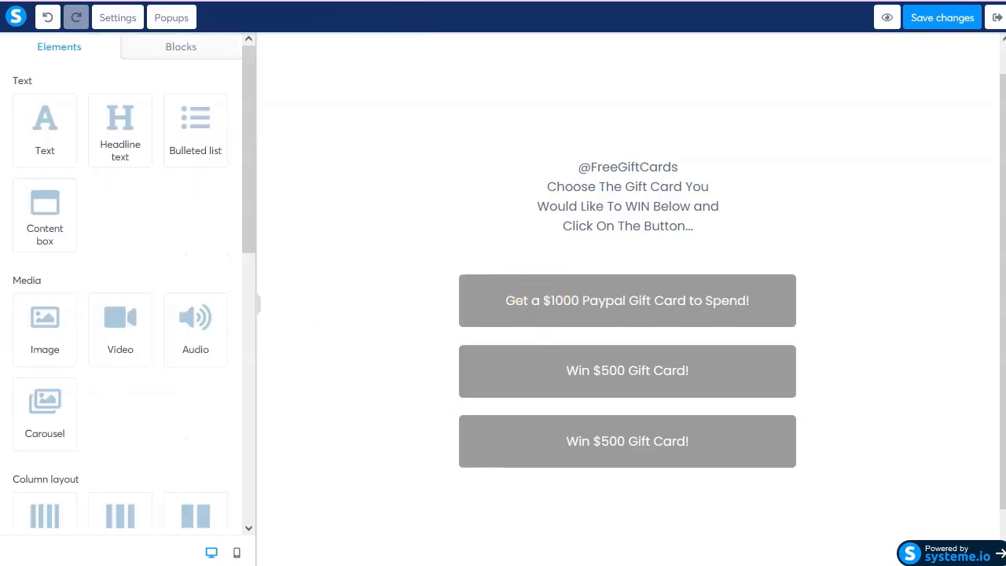
pyautogui.hotkey('alt', 'Tab')
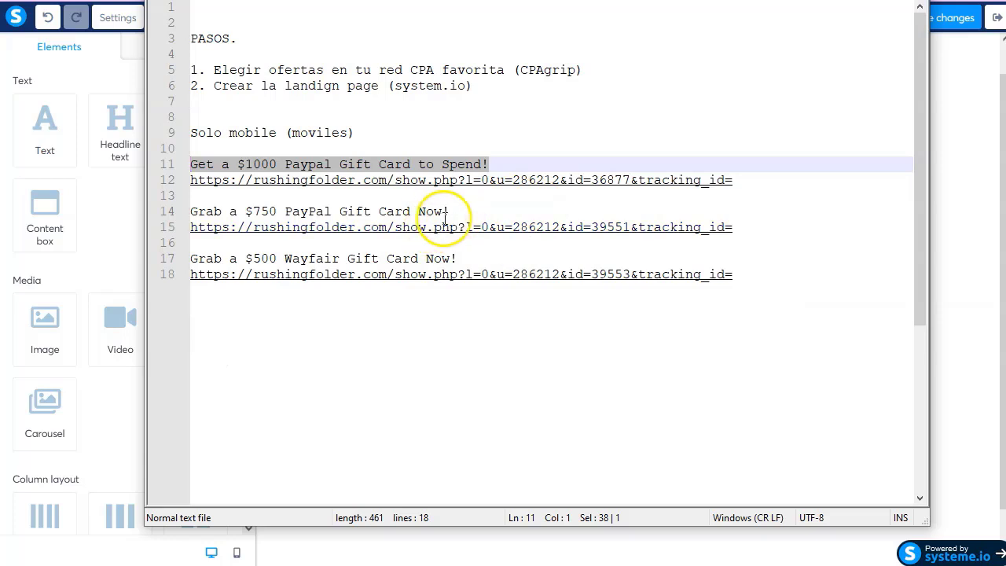
pyautogui.moveTo(458, 217); pyautogui.dragTo(187, 211)
pyautogui.hotkey('ctrl', 'c')
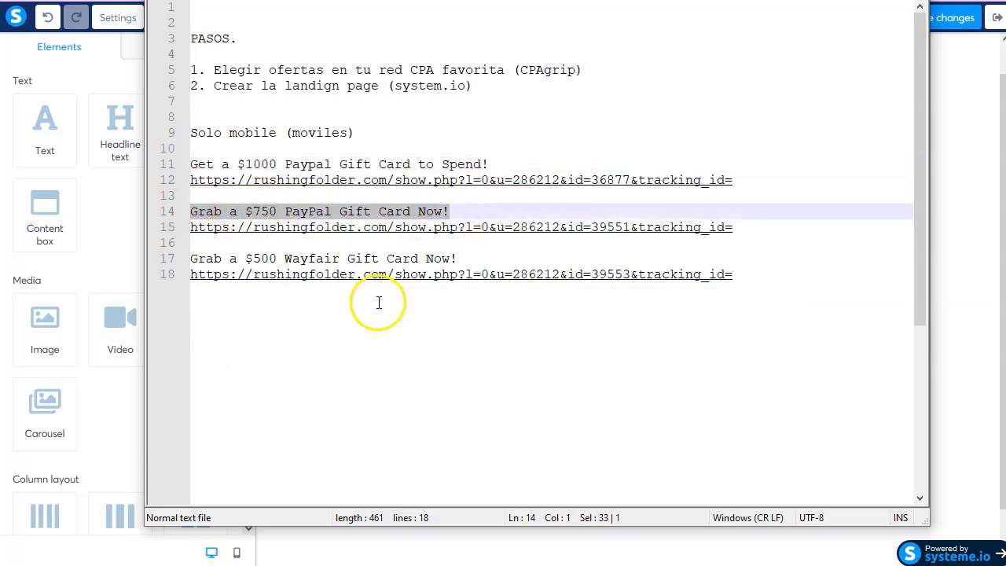
pyautogui.hotkey('alt', 'Tab')
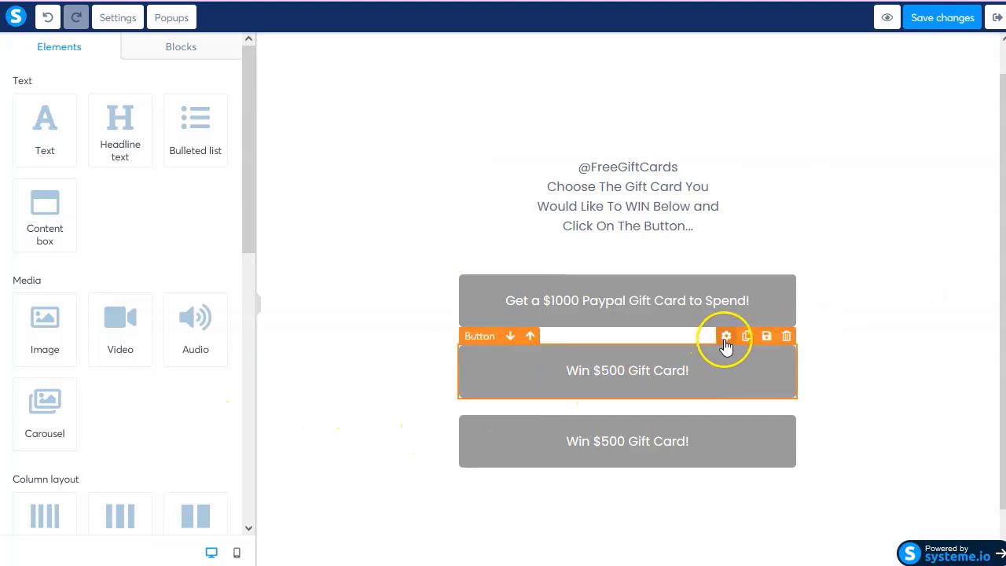
# Change the second button's text to 'Grab a $750 PayPal Gift Card Now!'.
pyautogui.click(725, 337)
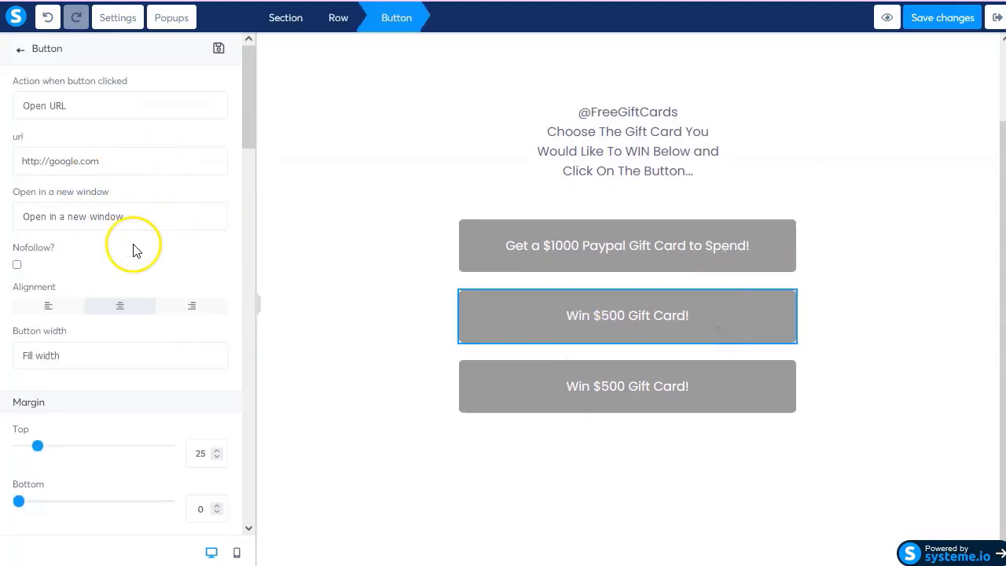
pyautogui.scroll(-3, 118, 375)
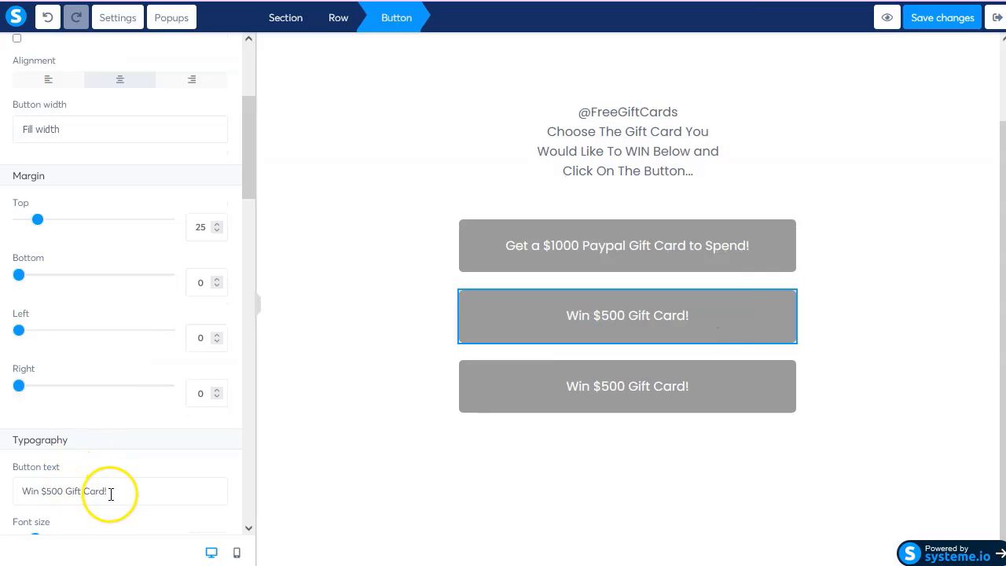
pyautogui.tripleClick(106, 490)
pyautogui.hotkey('ctrl', 'v')
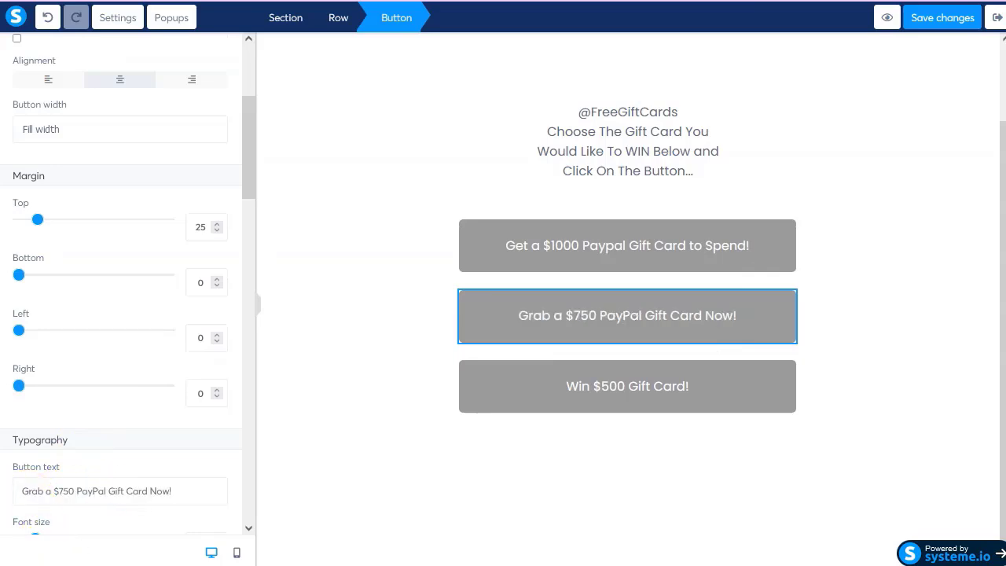
# Replace the second button's google.com link with the $750 offer's tracking URL.
pyautogui.hotkey('alt', 'Tab')
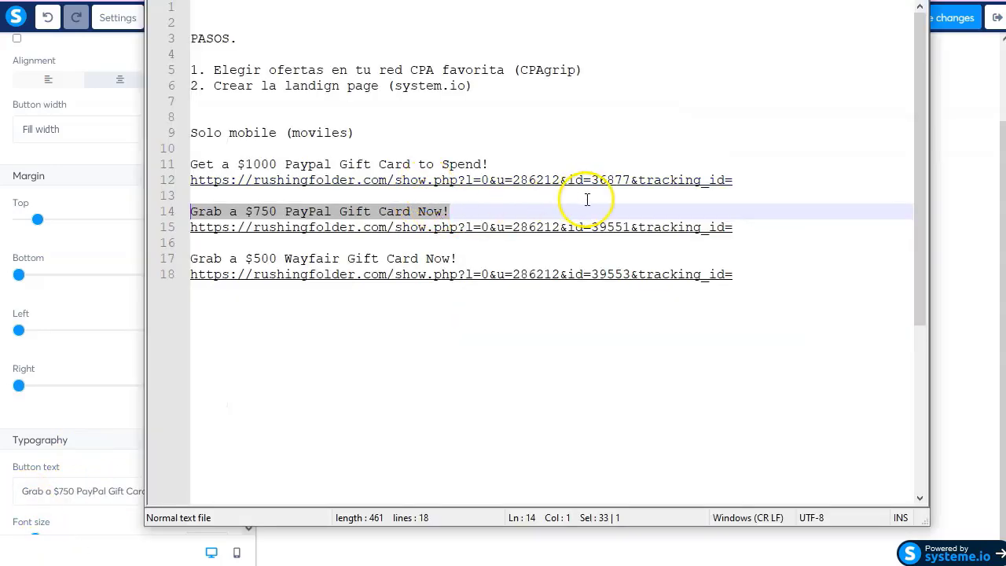
pyautogui.moveTo(732, 227); pyautogui.dragTo(212, 222)
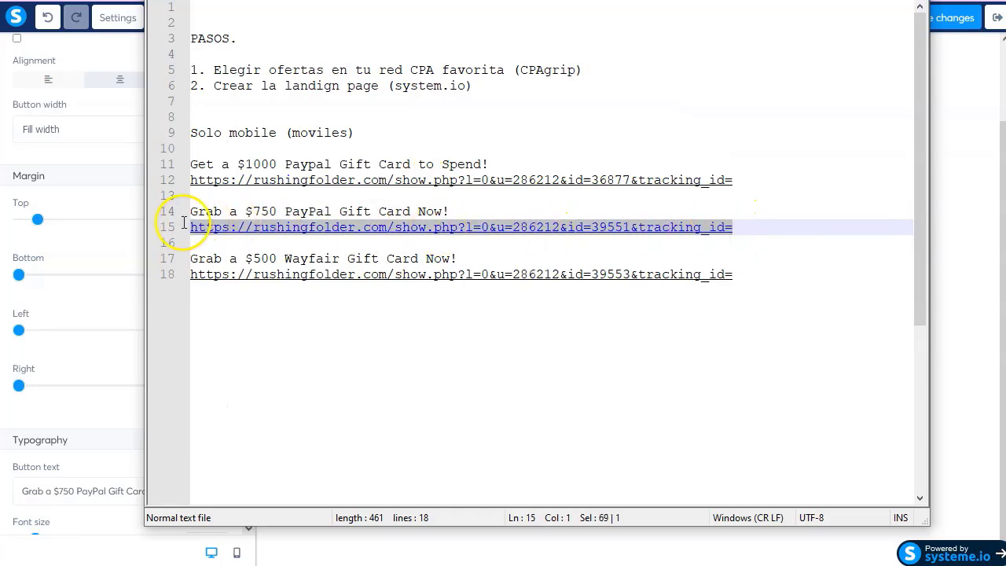
pyautogui.click(89, 130)
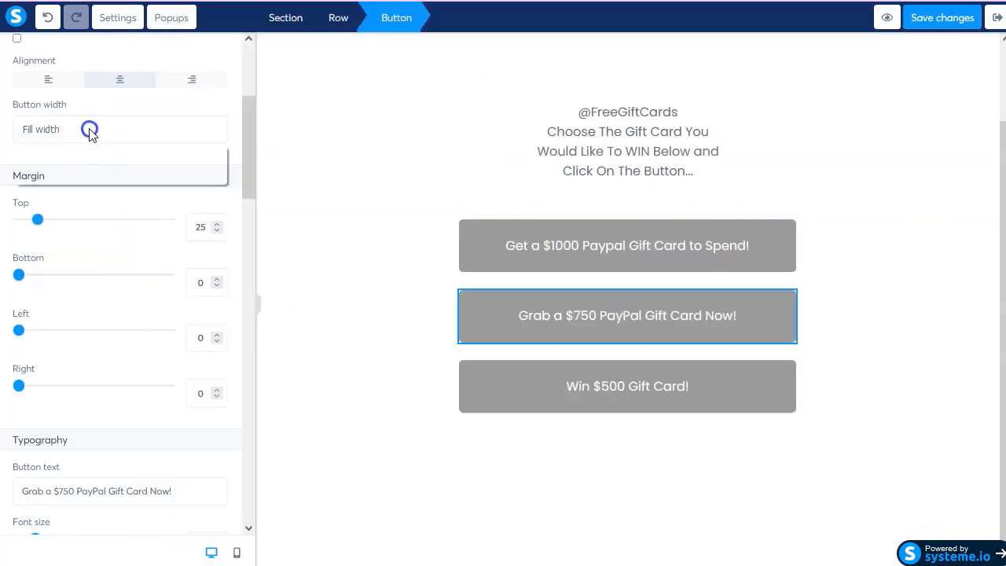
pyautogui.scroll(3, 89, 130)
pyautogui.click(117, 162)
pyautogui.hotkey('ctrl', 'a')
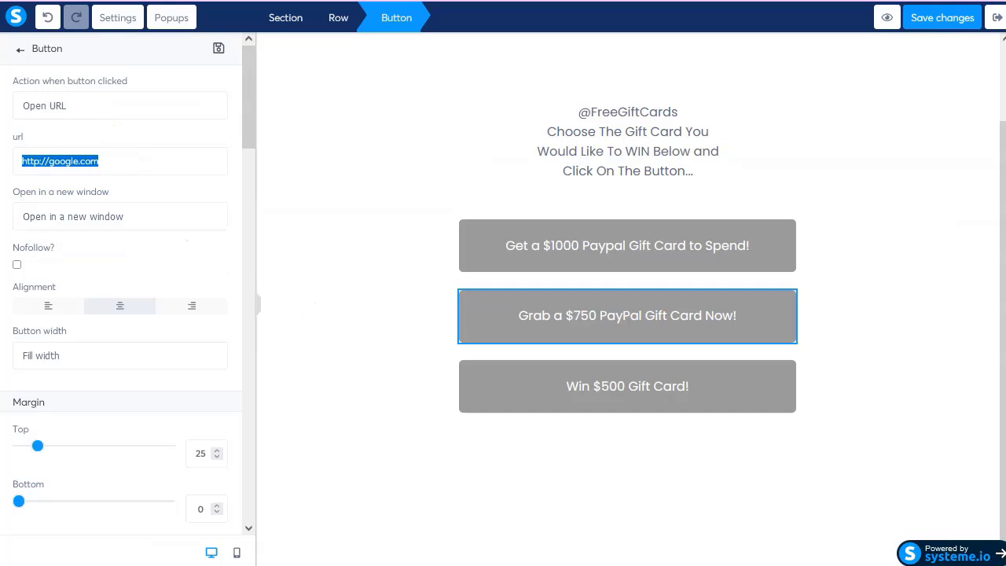
pyautogui.hotkey('ctrl', 'v')
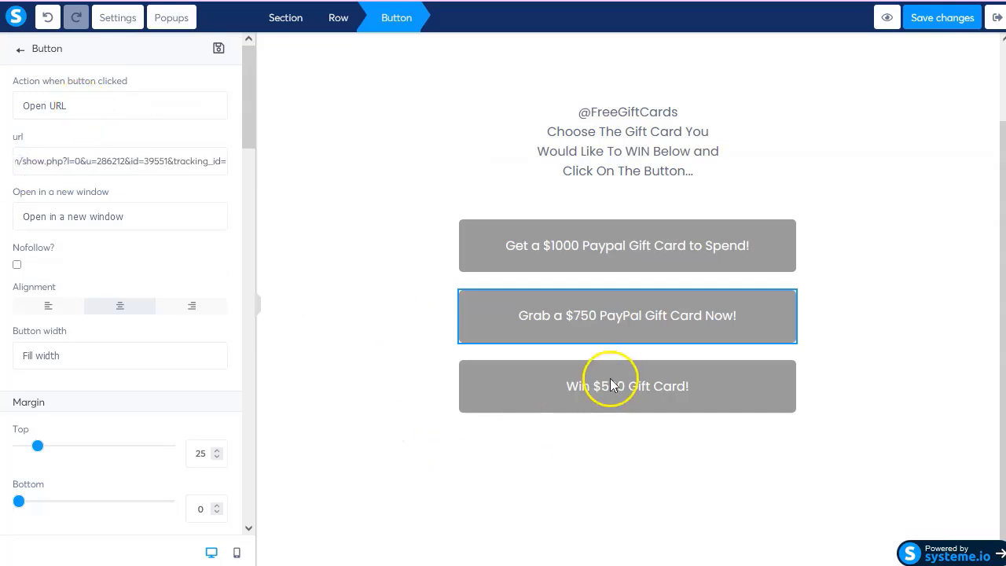
# Copy the $500 Wayfair headline and bring up the third button's settings.
pyautogui.click(609, 381)
pyautogui.hotkey('alt', 'Tab')
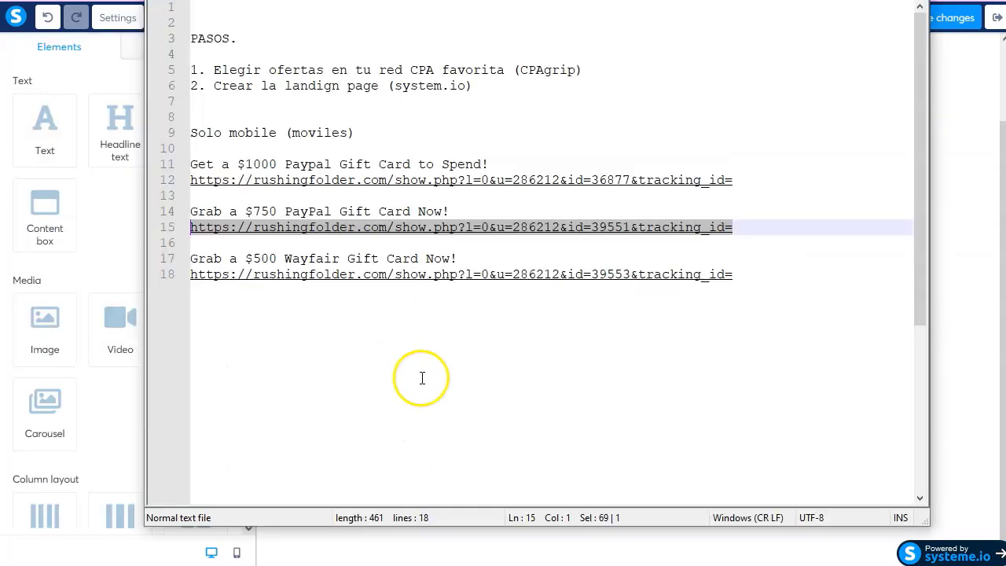
pyautogui.moveTo(460, 259); pyautogui.dragTo(153, 258)
pyautogui.hotkey('ctrl', 'c')
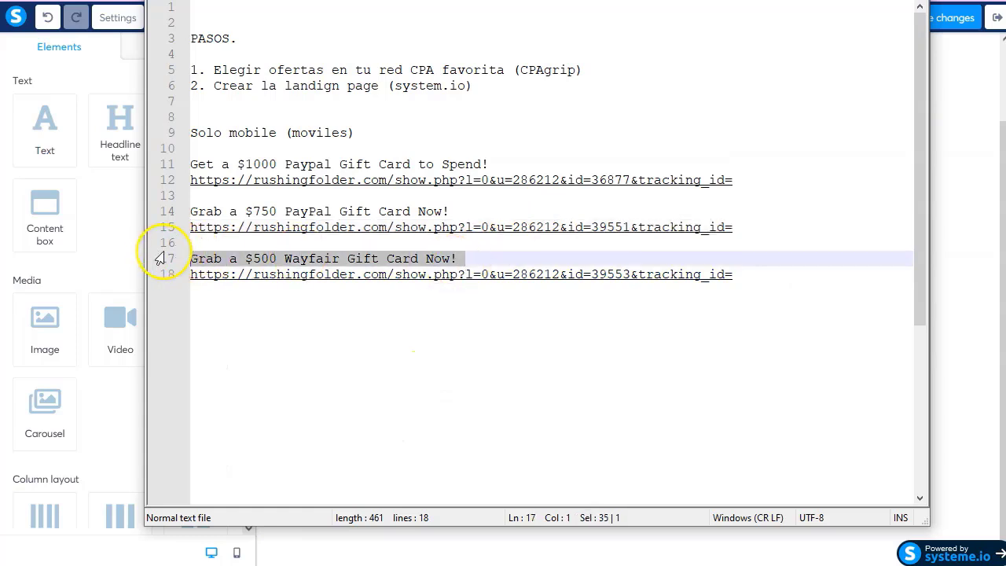
pyautogui.hotkey('alt', 'Tab')
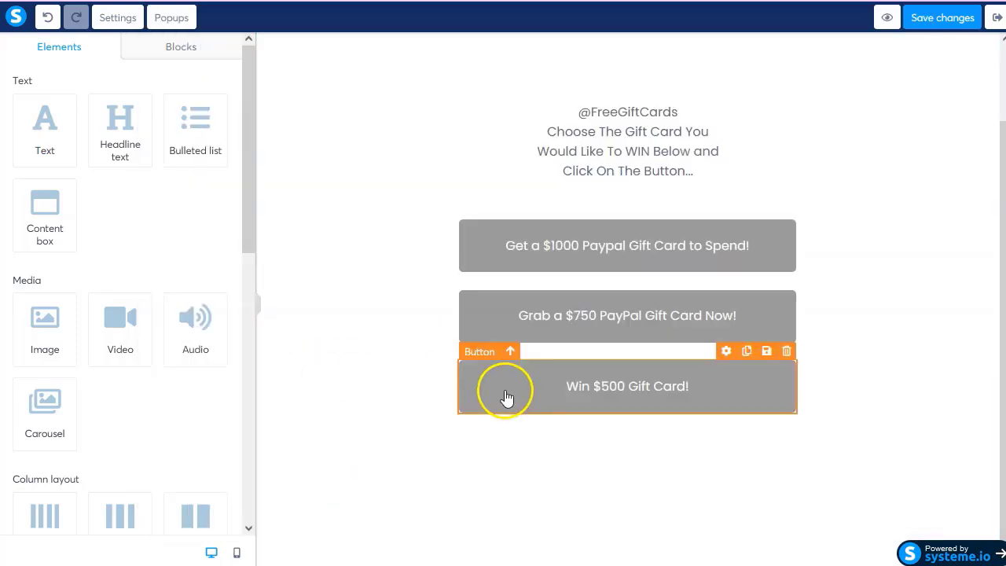
pyautogui.click(505, 400)
pyautogui.scroll(-4, 125, 338)
# Set the third button to 'Grab a $500 Wayfair Gift Card Now!' linking to the line-18 Wayfair URL.
pyautogui.click(131, 413)
pyautogui.hotkey('ctrl', 'a')
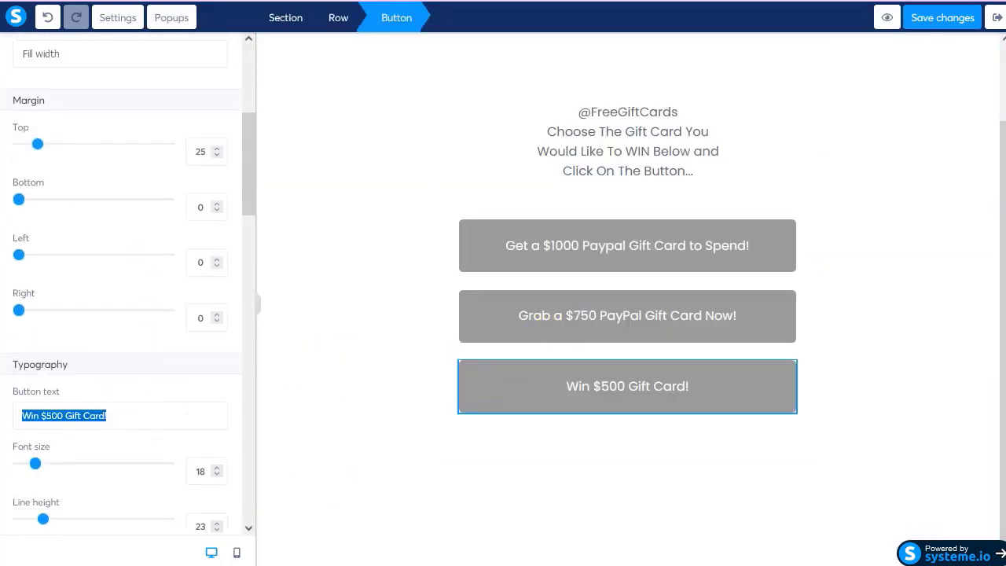
pyautogui.hotkey('ctrl', 'v')
pyautogui.hotkey('alt', 'Tab')
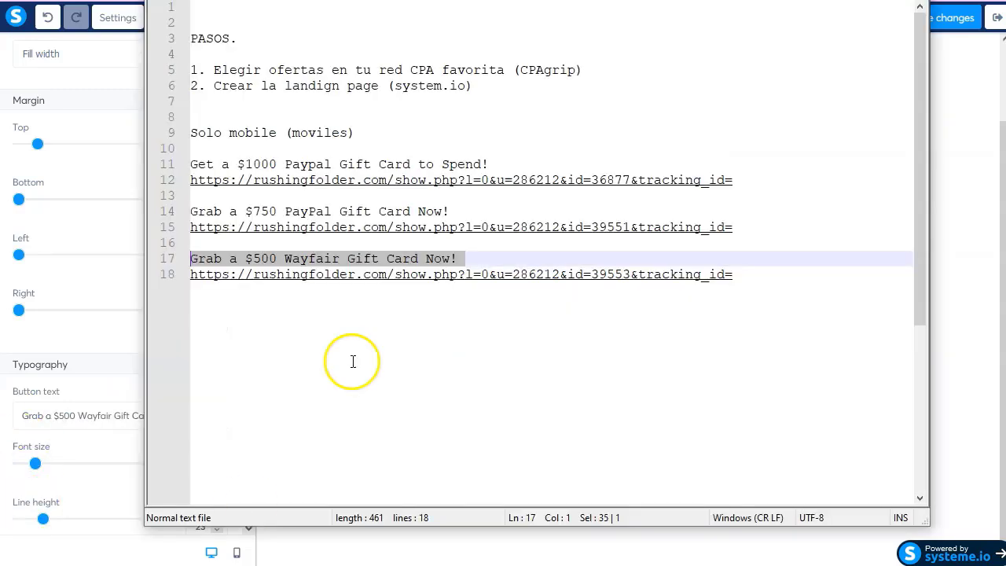
pyautogui.moveTo(738, 277); pyautogui.dragTo(171, 272)
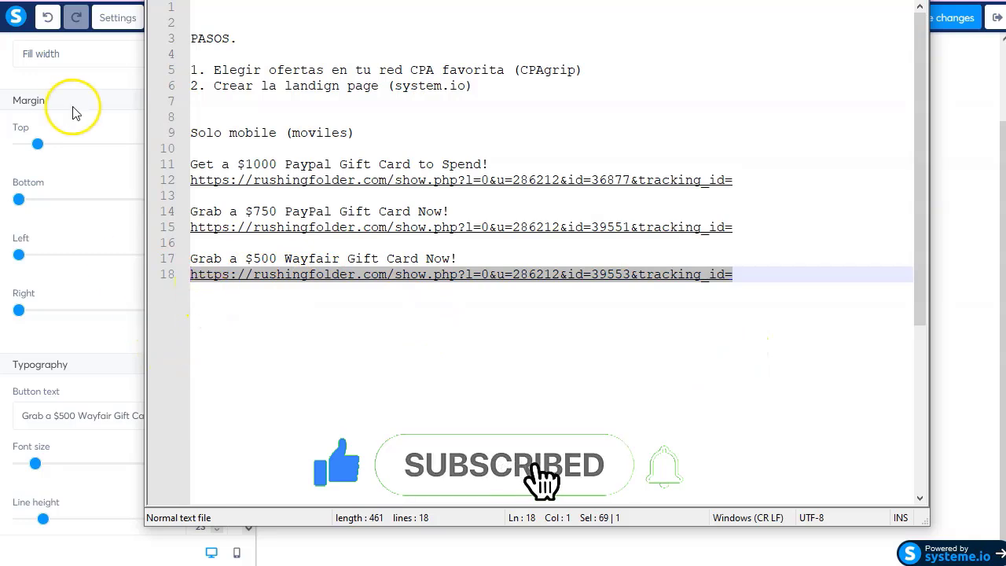
pyautogui.hotkey('alt', 'Tab')
pyautogui.scroll(4, 71, 99)
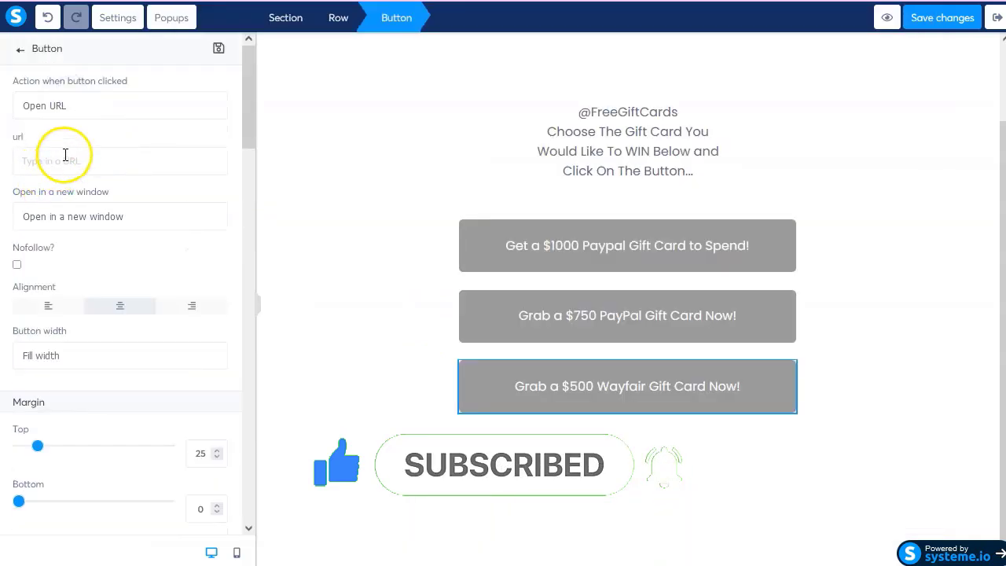
pyautogui.hotkey('ctrl', 'v')
# Save the squeeze page changes.
pyautogui.click(370, 259)
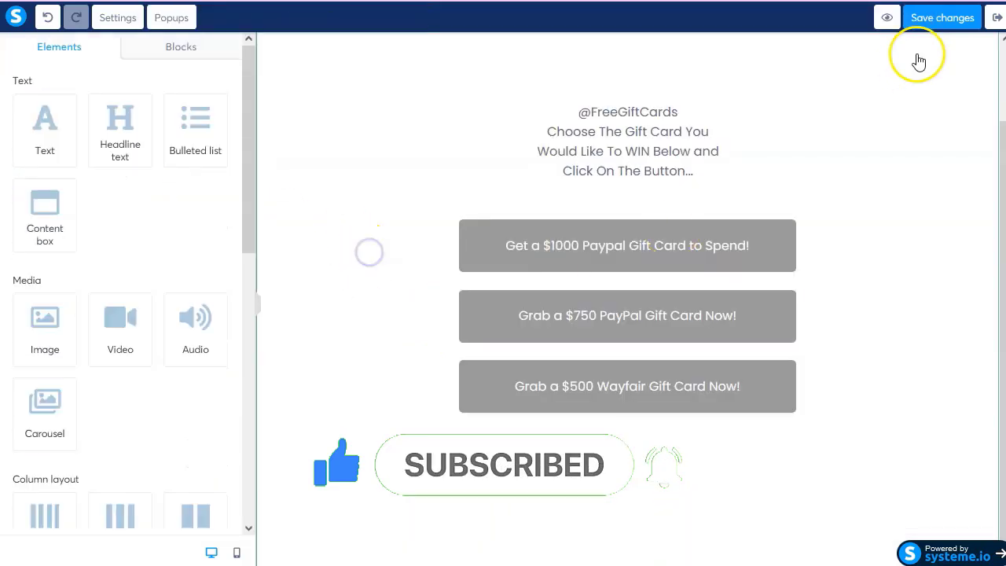
pyautogui.click(942, 20)
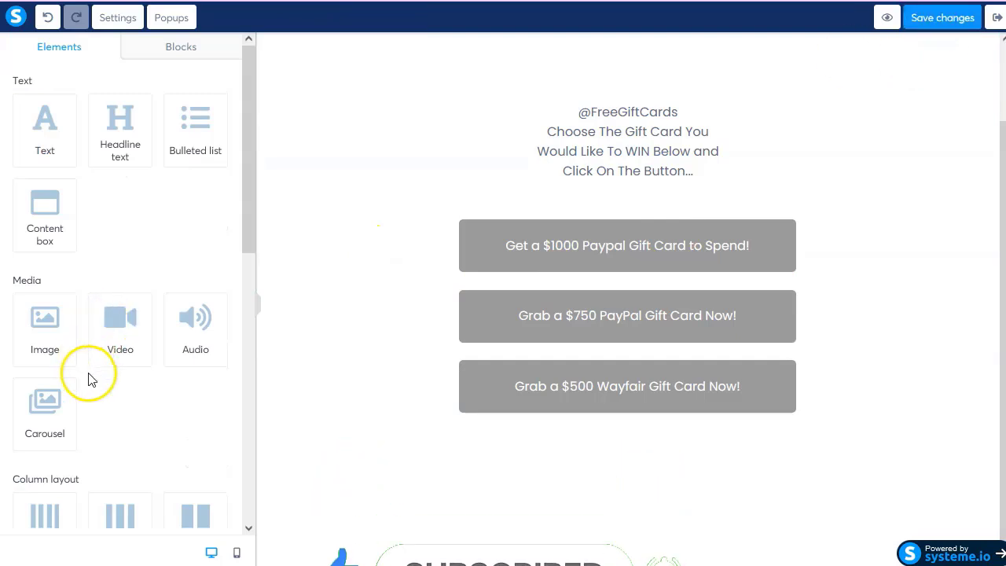
pyautogui.scroll(-3, 94, 377)
pyautogui.scroll(-3, 109, 377)
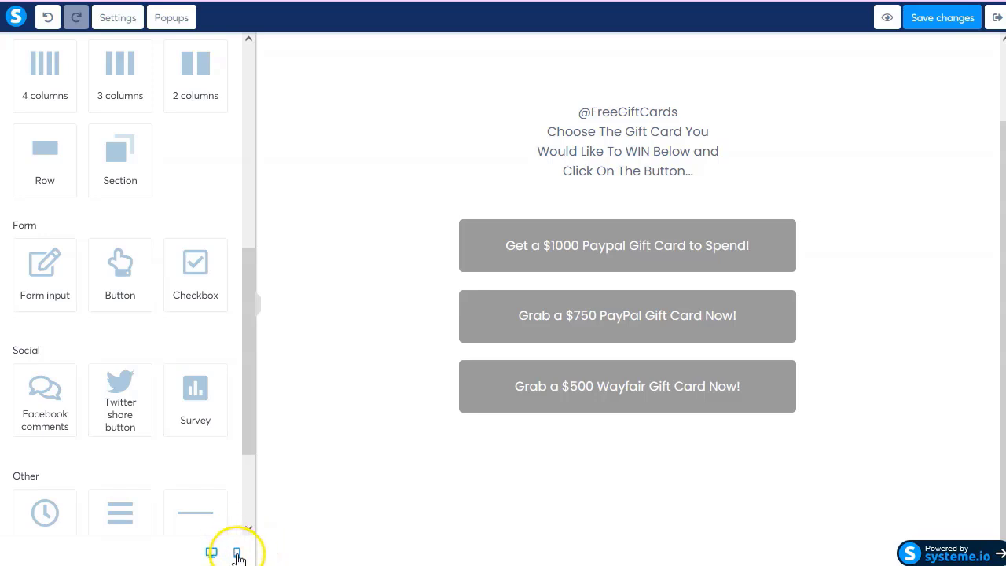
# Check the squeeze page in mobile layout, save again, and exit the page editor.
pyautogui.click(237, 554)
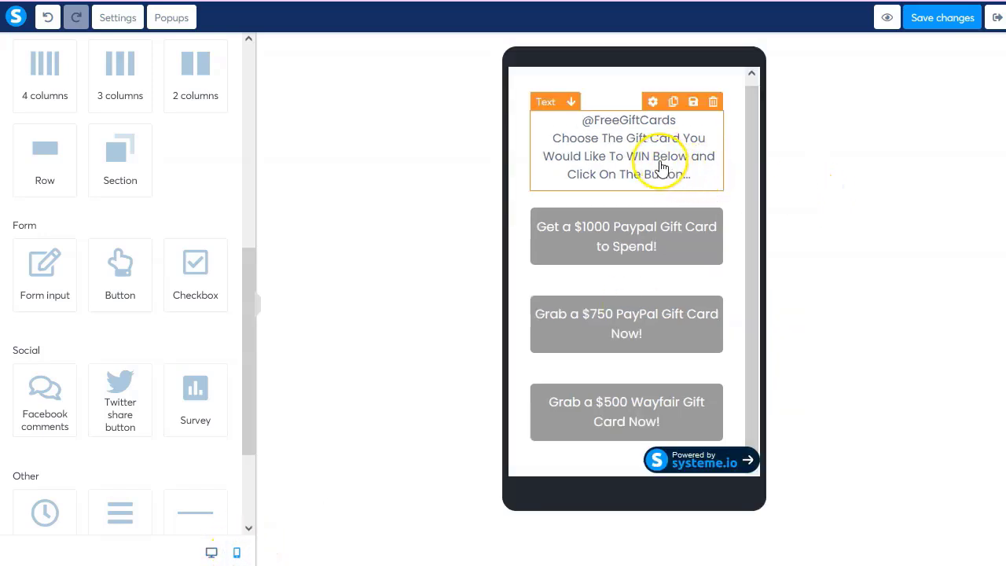
pyautogui.click(643, 259)
pyautogui.click(362, 277)
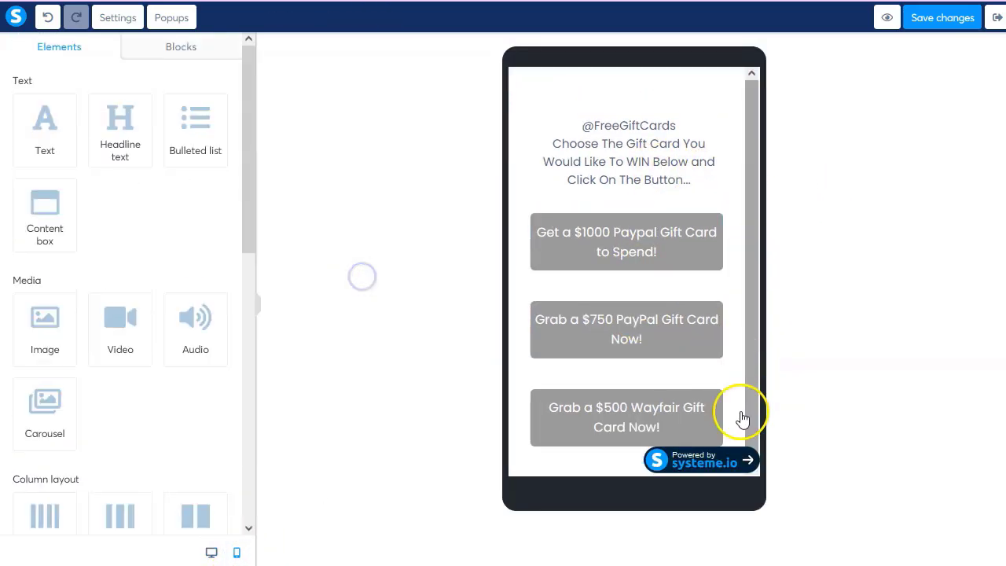
pyautogui.click(939, 29)
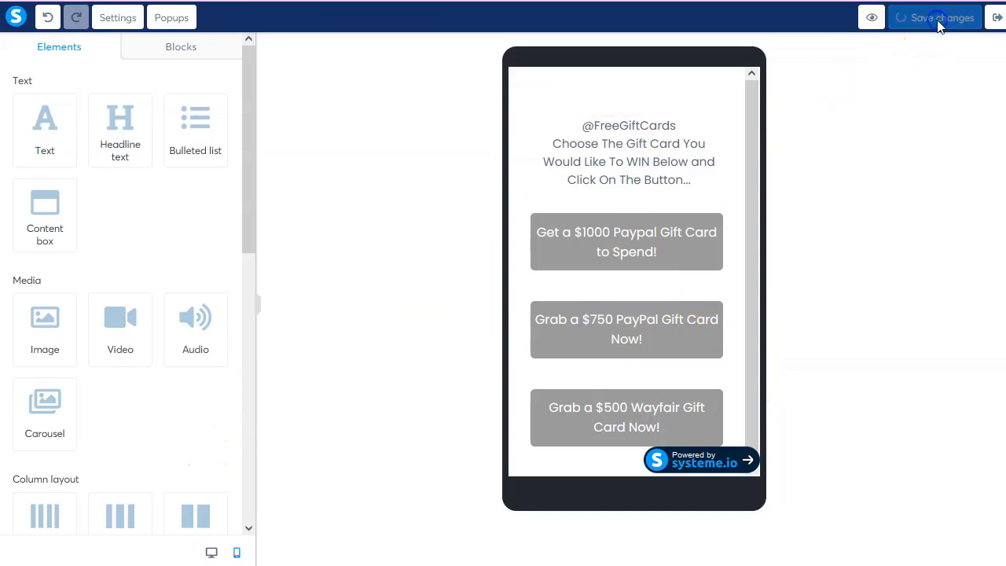
pyautogui.click(997, 18)
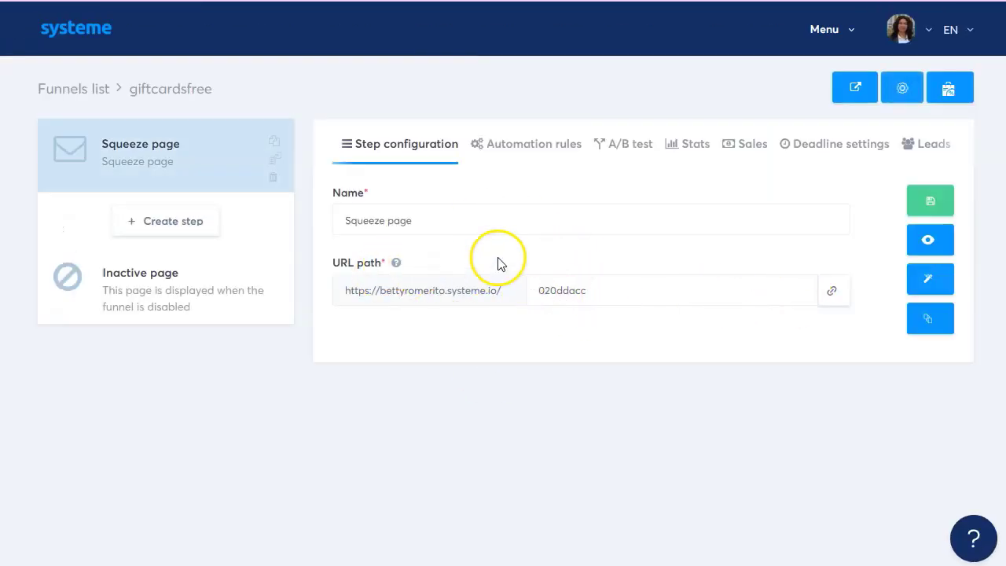
# Rename the step to GetGiftCardFree and set its URL path to giftcardfree.
pyautogui.moveTo(431, 221); pyautogui.dragTo(247, 221)
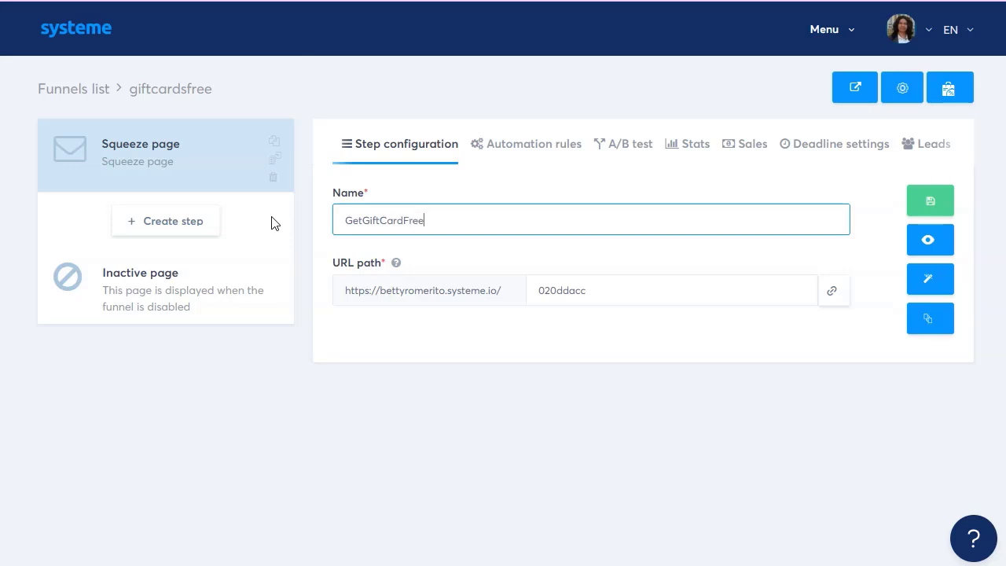
pyautogui.moveTo(480, 219); pyautogui.dragTo(360, 217)
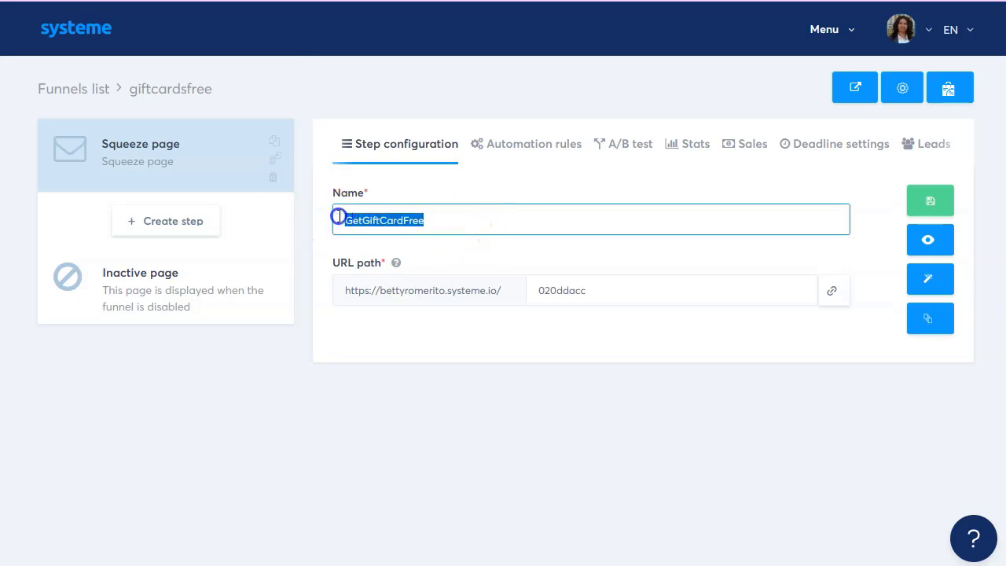
pyautogui.hotkey('ctrl', 'c')
pyautogui.moveTo(579, 291); pyautogui.dragTo(502, 290)
pyautogui.hotkey('ctrl', 'v')
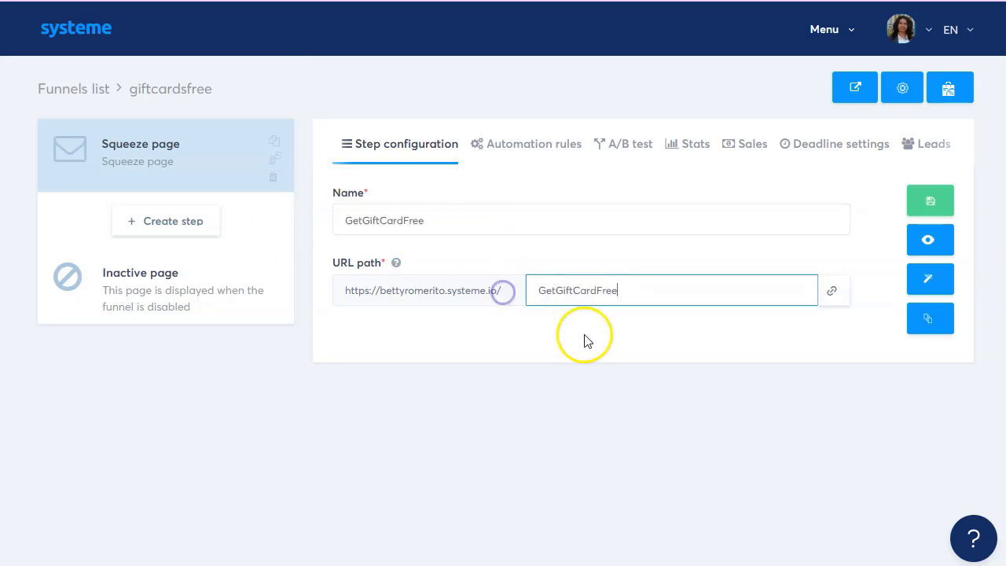
pyautogui.press('Return')
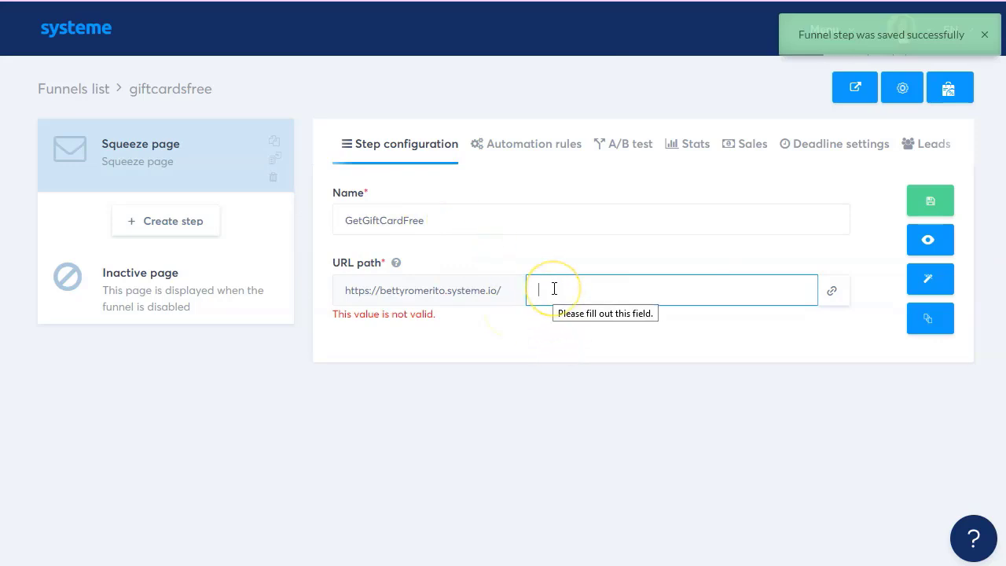
pyautogui.write('giftcard')
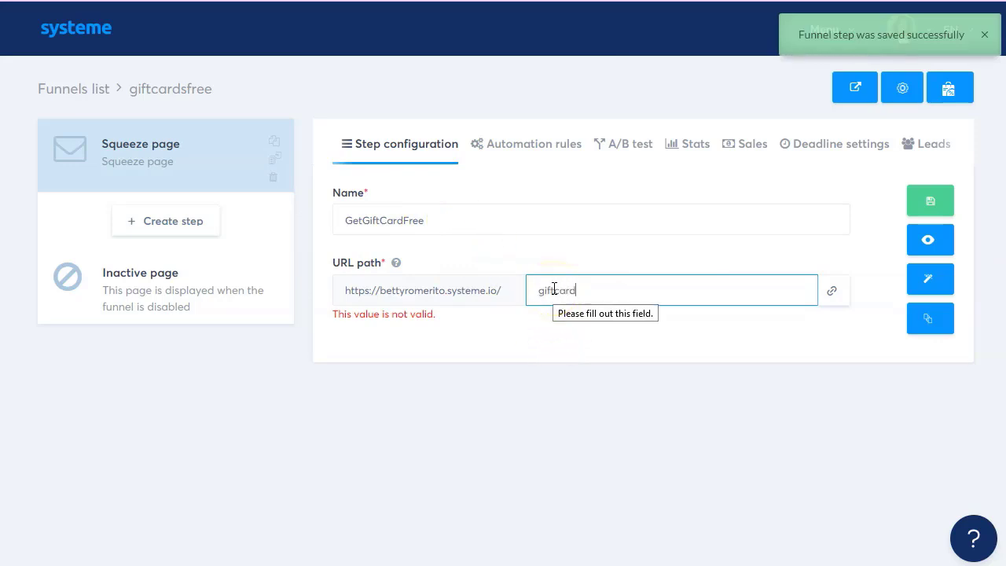
pyautogui.write('free')
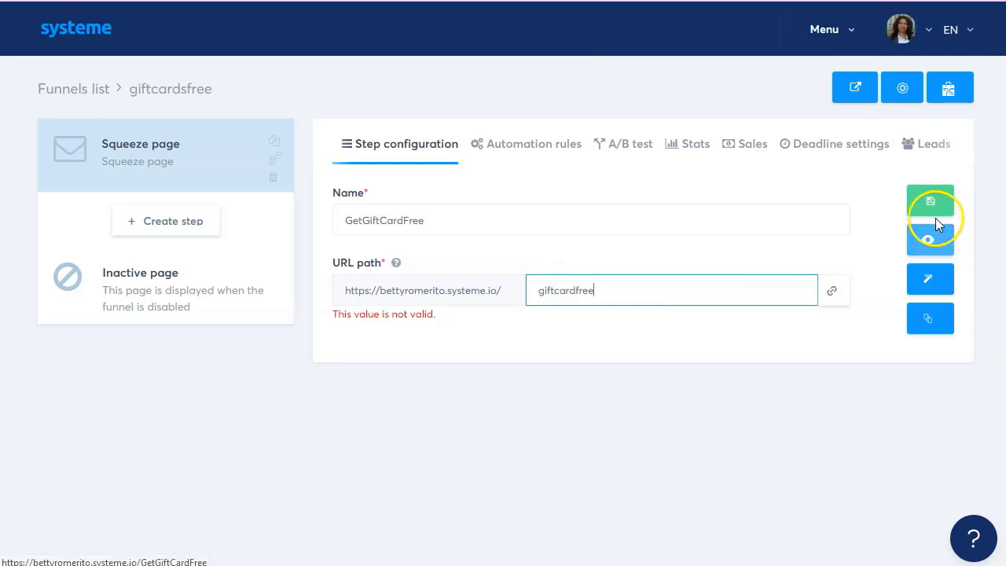
# Save the step settings and copy the page's full URL.
pyautogui.click(931, 205)
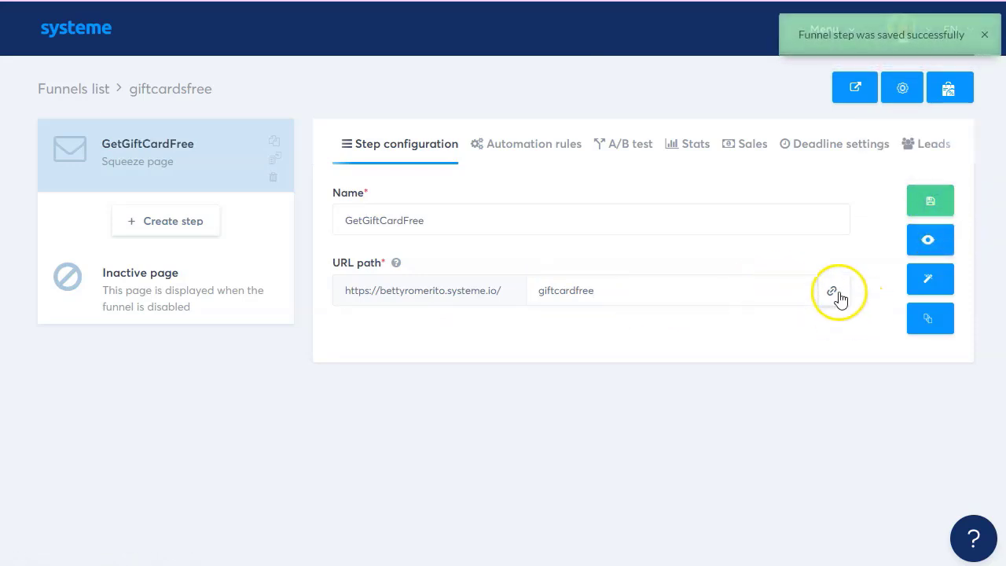
pyautogui.click(832, 292)
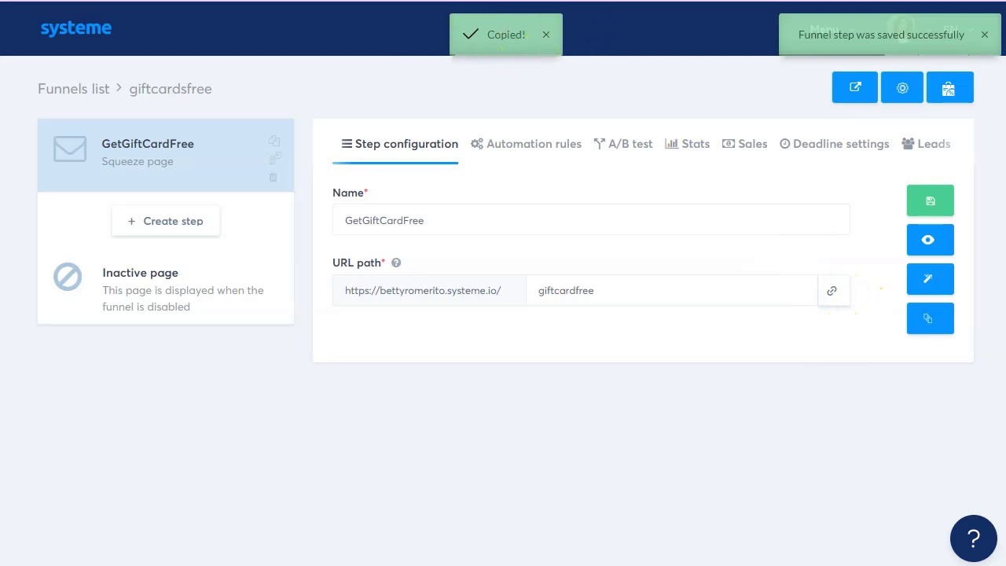
pyautogui.hotkey('alt', 'Tab')
# Add a 'Landing:' heading below the offer links with the squeeze page URL under it.
pyautogui.press('End')
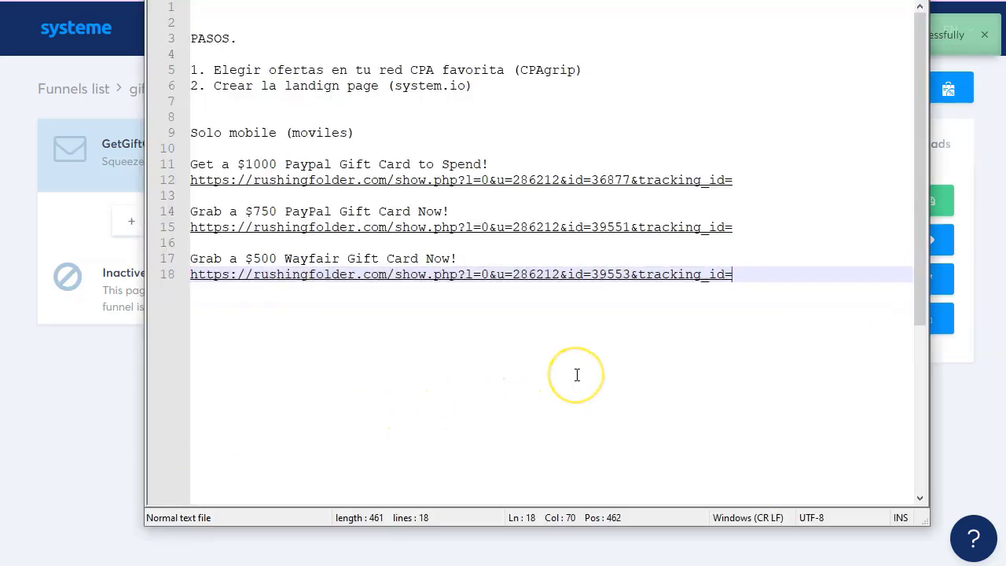
pyautogui.press('Return')
pyautogui.press('Return')
pyautogui.press('Return')
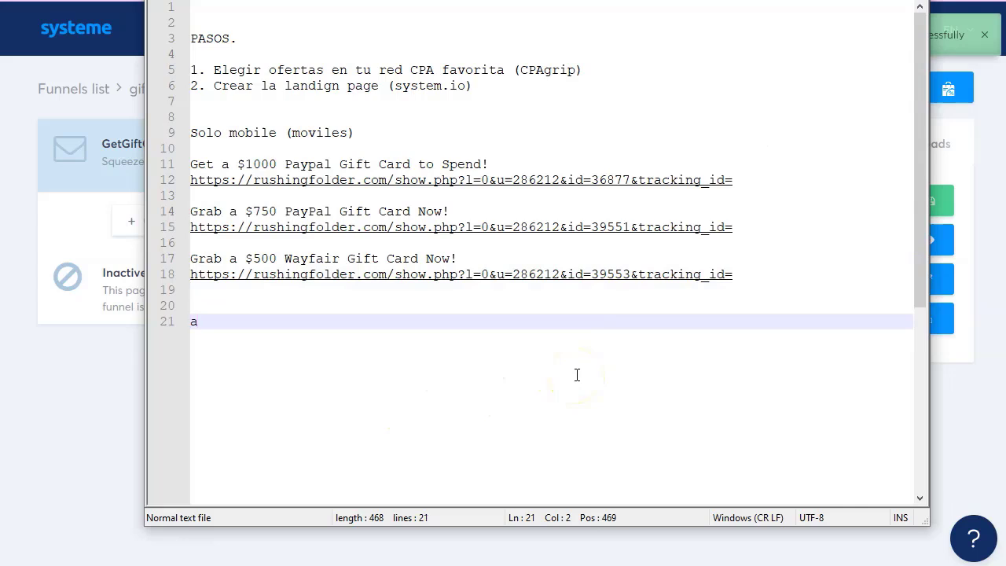
pyautogui.write('Landing')
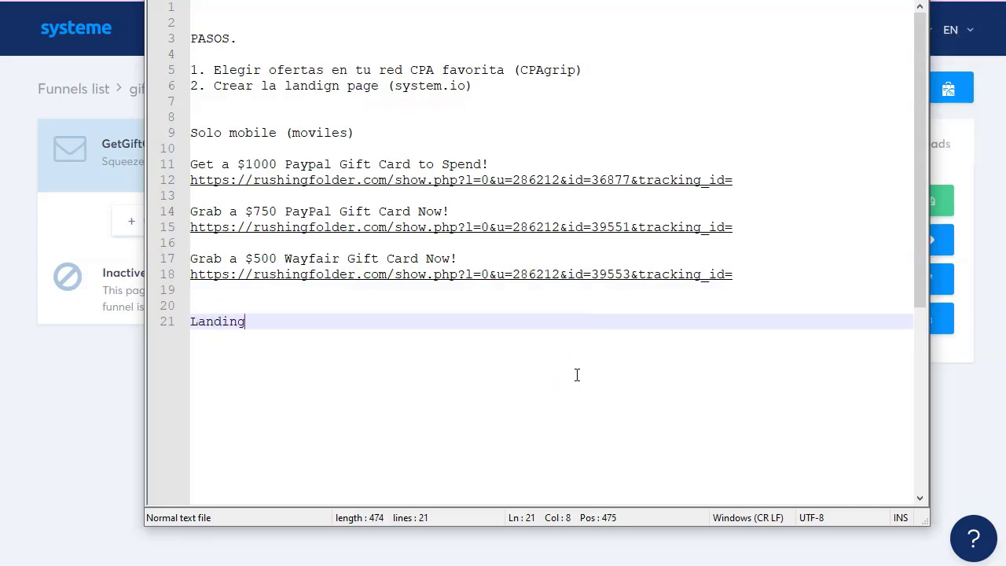
pyautogui.write(':')
pyautogui.press('Return')
pyautogui.hotkey('ctrl', 'v')
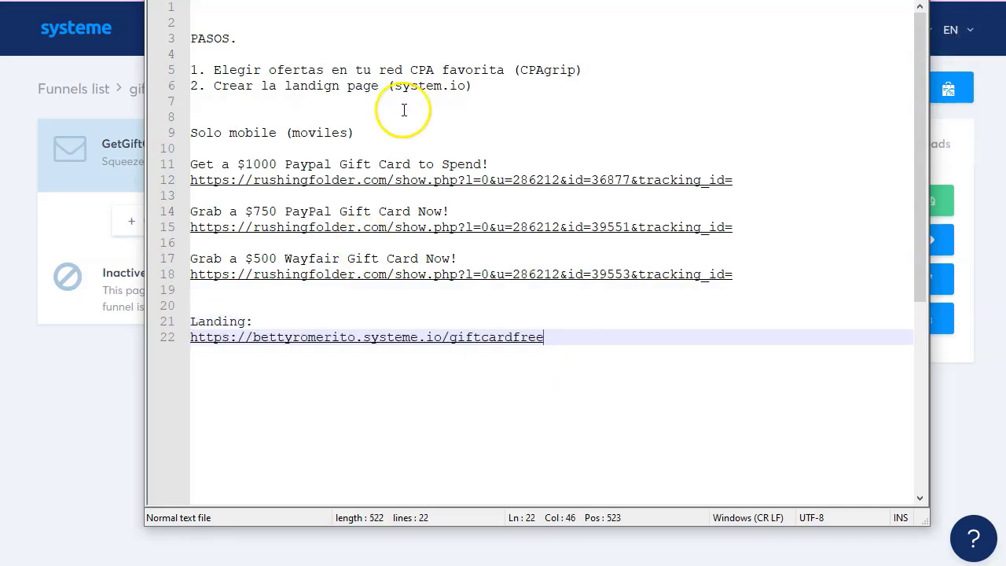
# Start a new step 3 line after step 2, ending in '(push'.
pyautogui.click(505, 85)
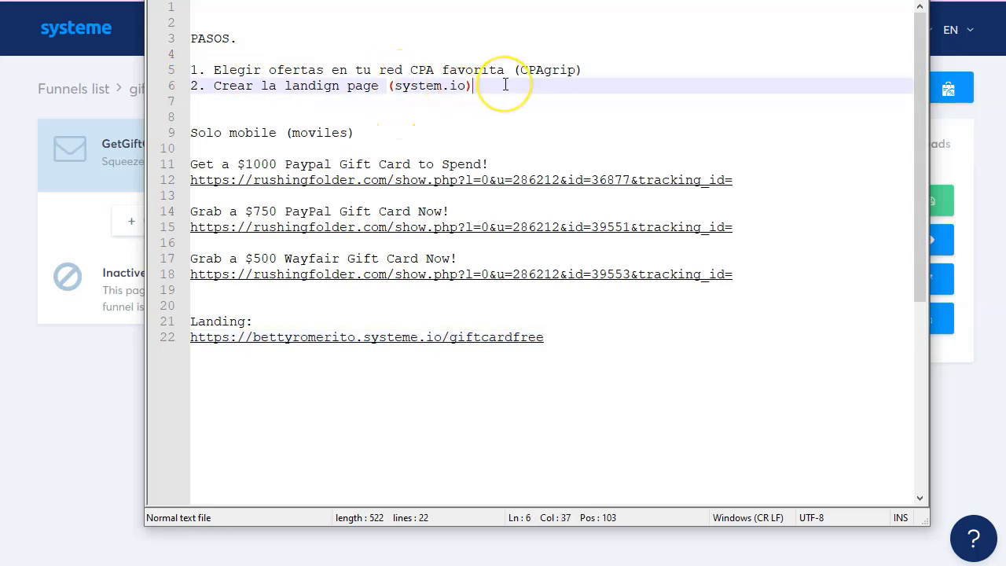
pyautogui.press('Return')
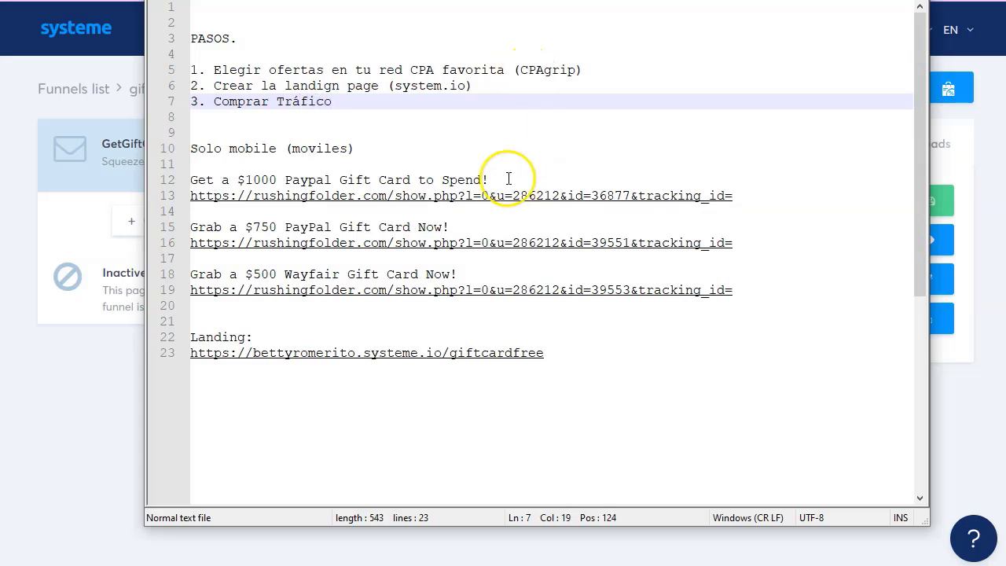
pyautogui.write('(')
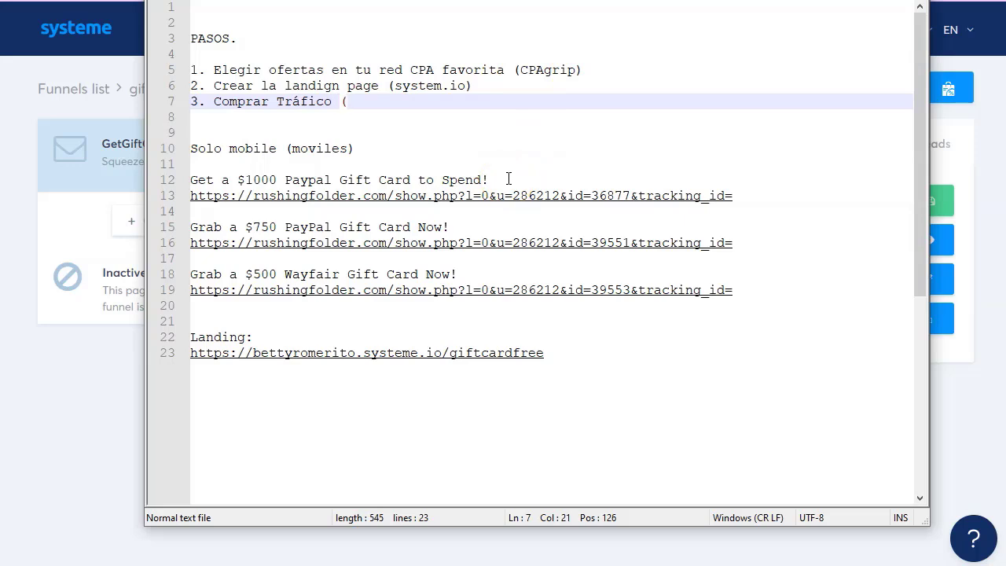
pyautogui.write('push')
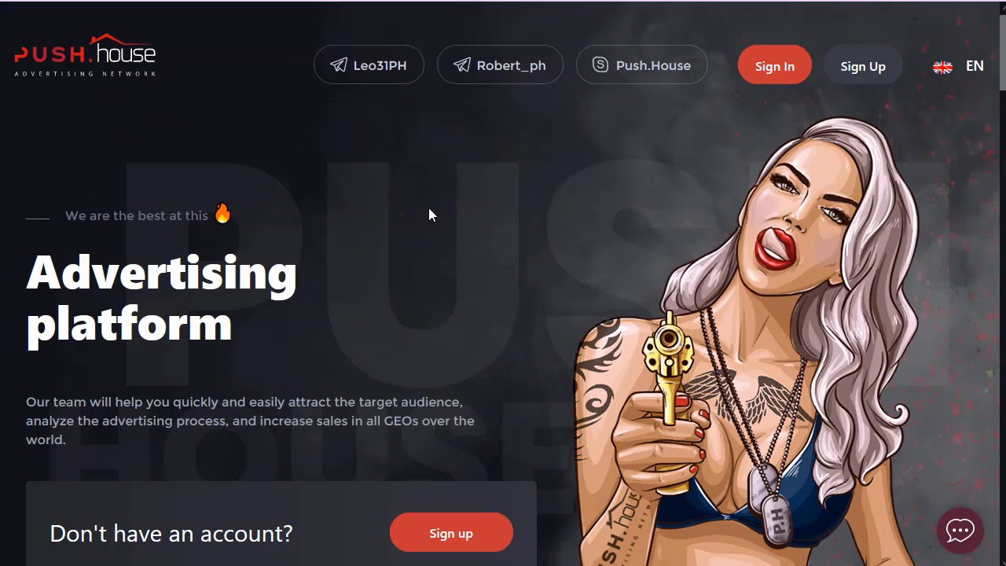
pyautogui.moveTo(974, 66)
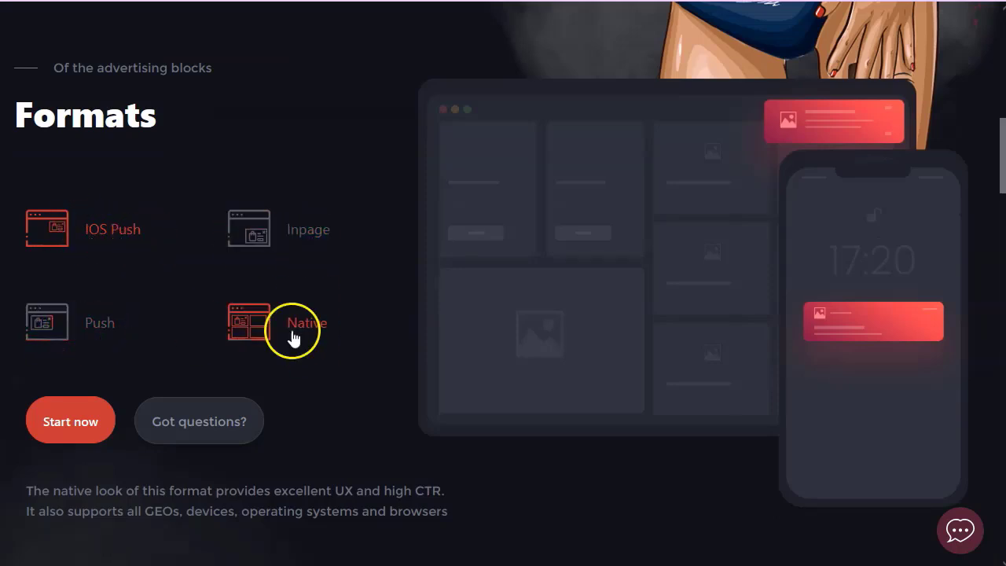
pyautogui.scroll(-10, 292, 336)
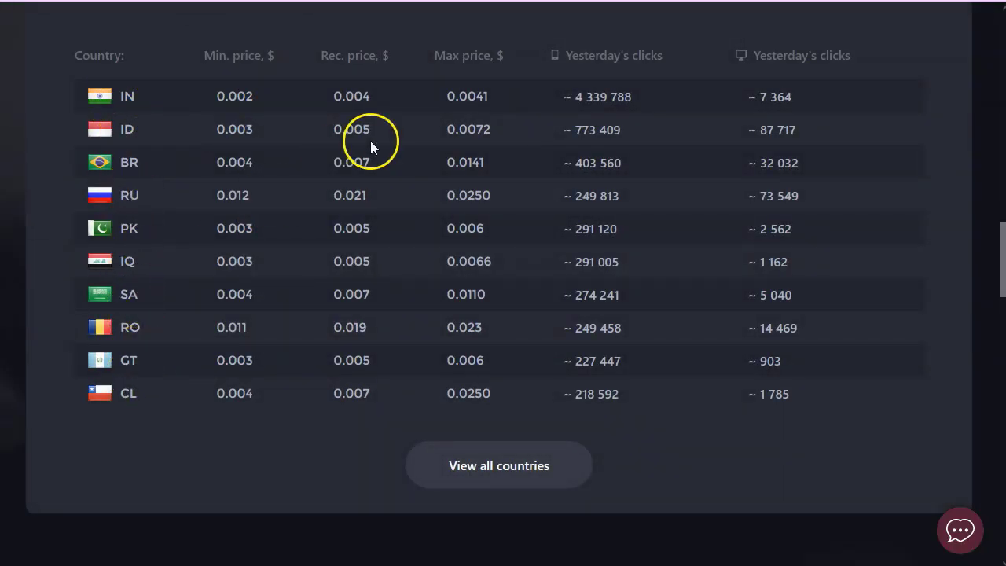
pyautogui.click(506, 469)
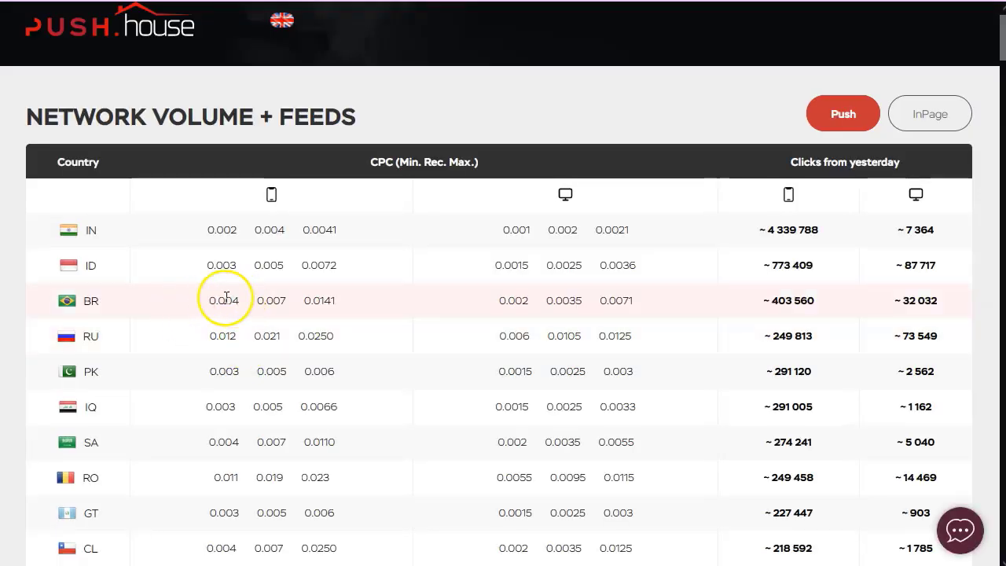
pyautogui.moveTo(208, 306); pyautogui.dragTo(351, 302)
pyautogui.click(502, 304)
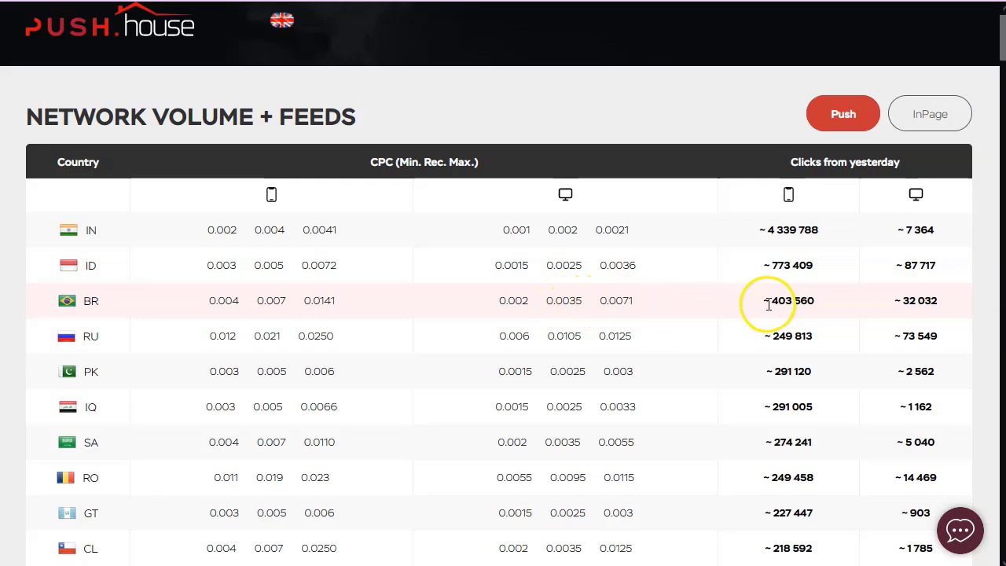
pyautogui.click(818, 301)
pyautogui.moveTo(818, 301); pyautogui.dragTo(777, 299)
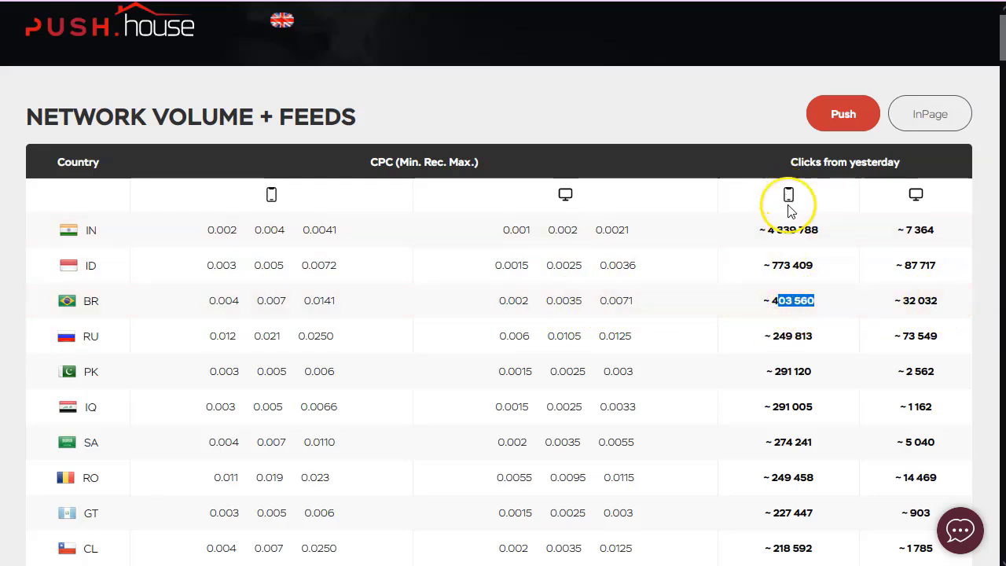
pyautogui.moveTo(940, 300); pyautogui.dragTo(888, 303)
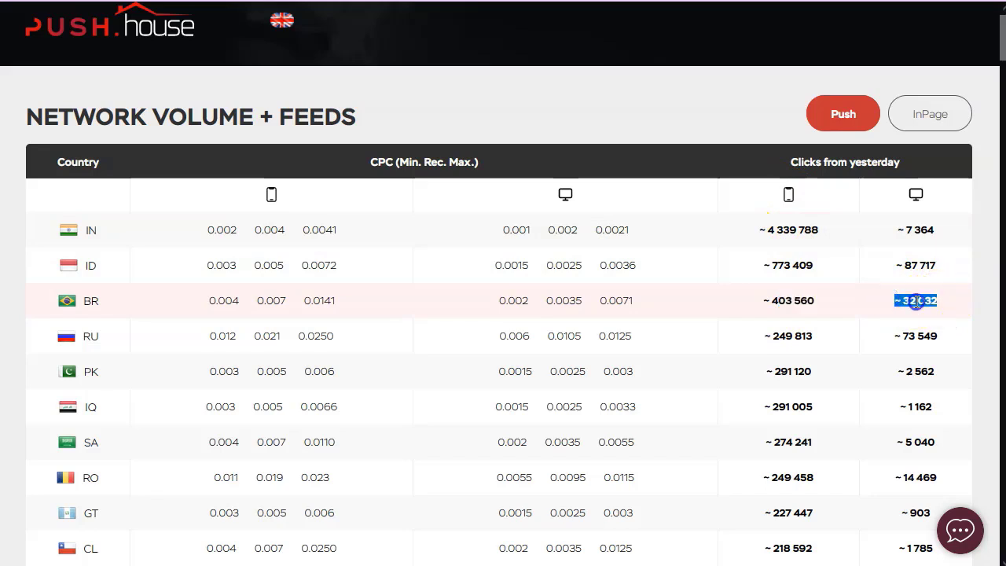
pyautogui.click(916, 300)
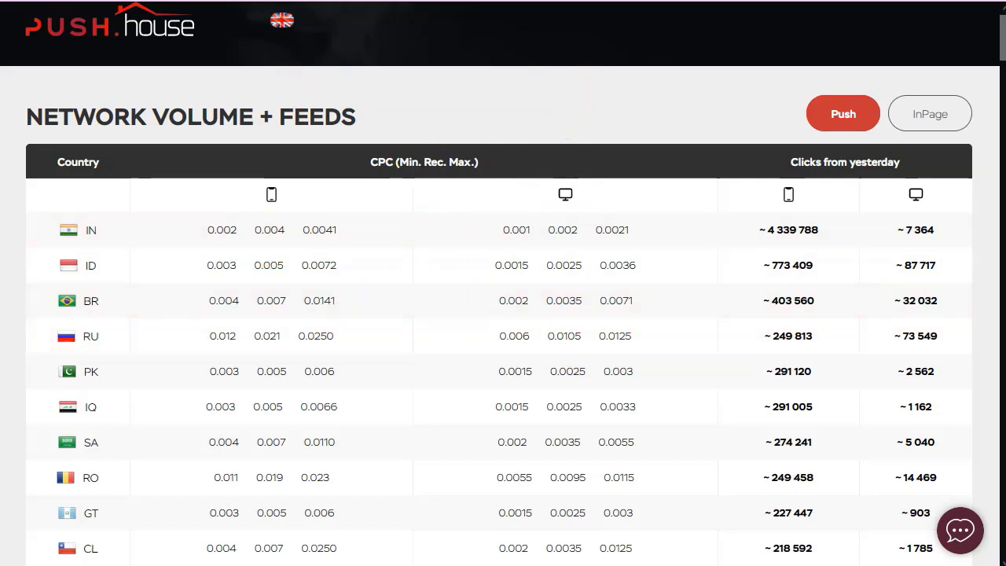
pyautogui.doubleClick(224, 302)
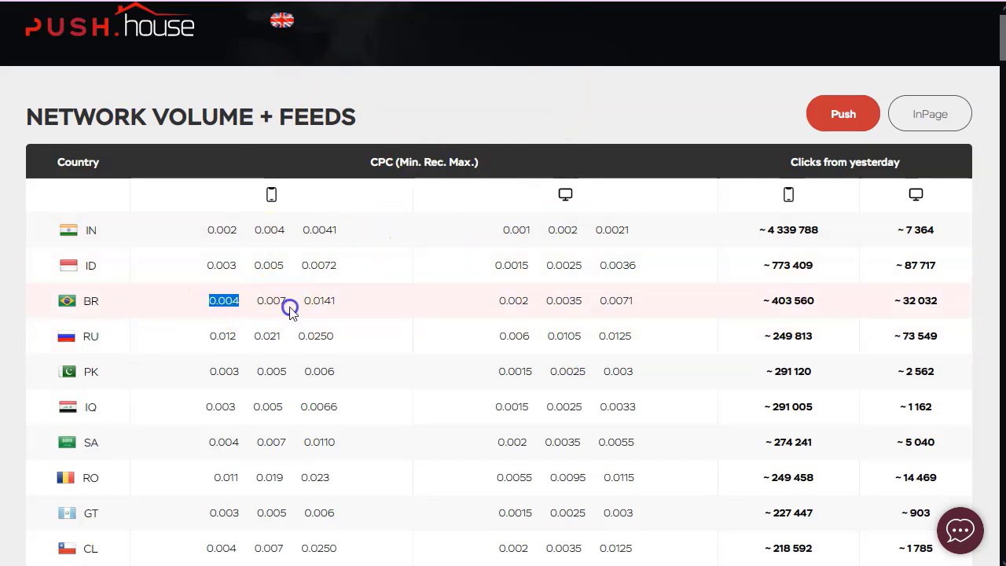
pyautogui.moveTo(290, 309); pyautogui.dragTo(346, 304)
pyautogui.click(346, 305)
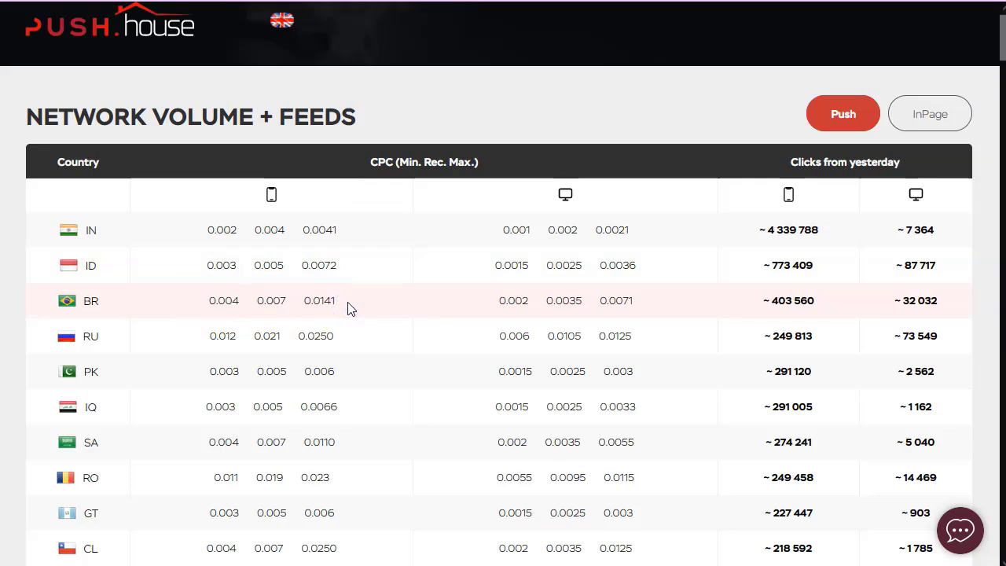
pyautogui.click(348, 304)
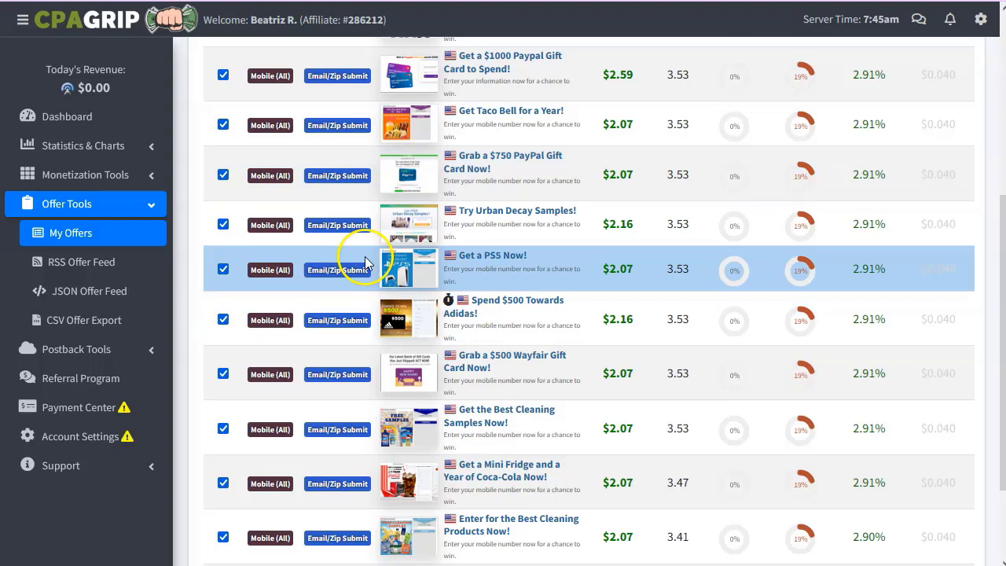
# Filter the My Offers list to BR | Brazil.
pyautogui.scroll(5, 359, 260)
pyautogui.click(269, 162)
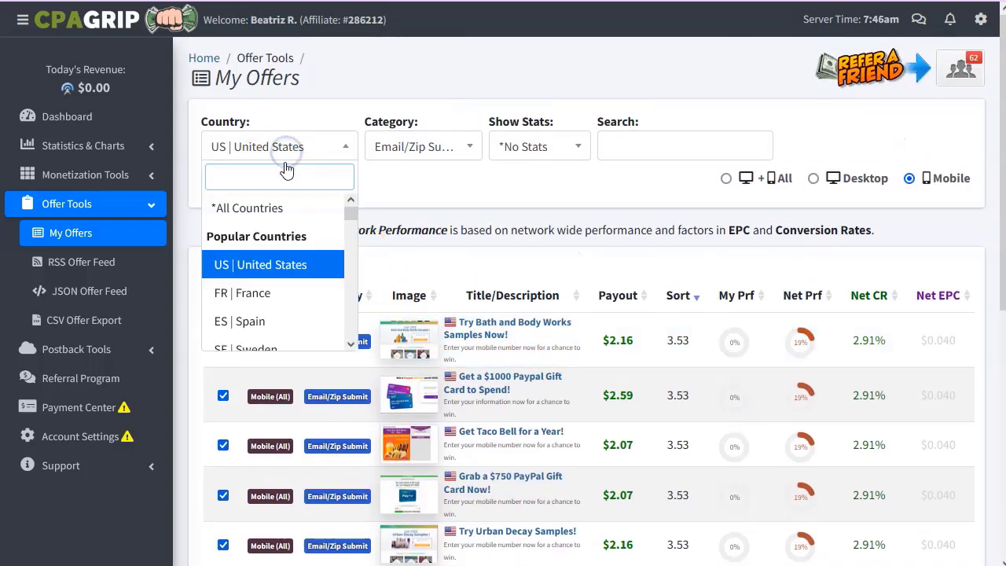
pyautogui.scroll(-2, 280, 193)
pyautogui.write('bra')
pyautogui.click(254, 236)
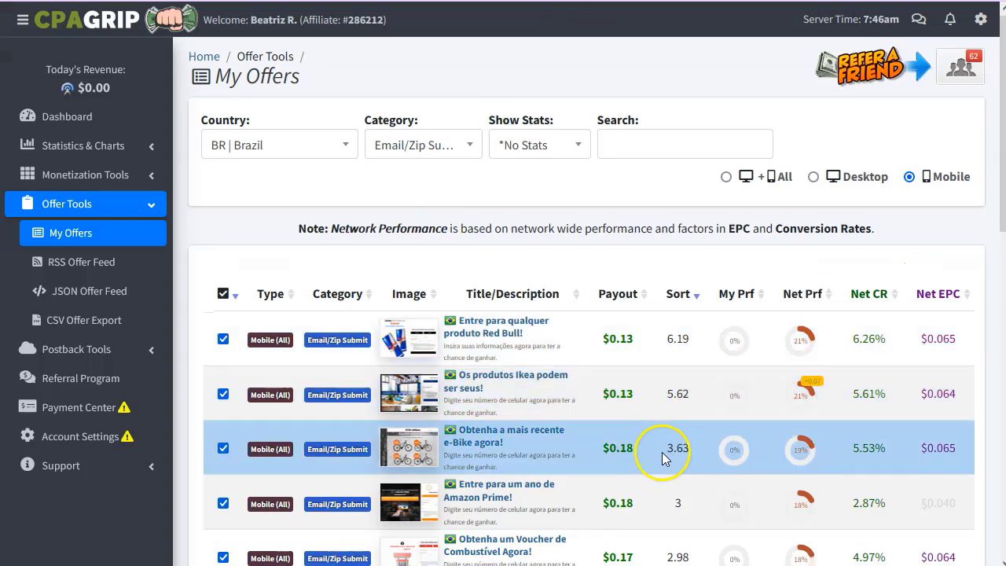
# Switch the country filter to GT | Guatemala, leaving one Spanish survey offer.
pyautogui.scroll(-1, 663, 458)
pyautogui.scroll(1, 349, 199)
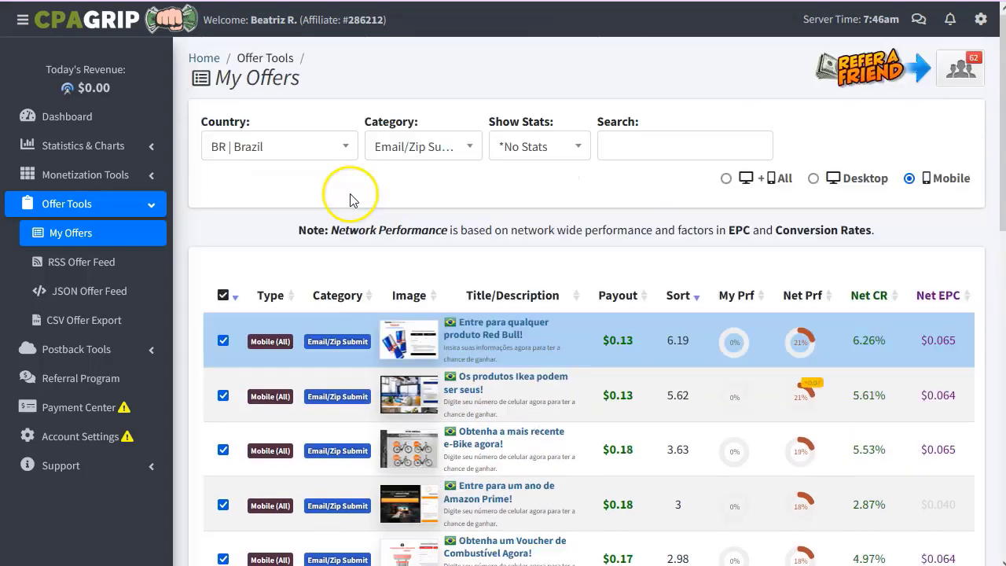
pyautogui.click(328, 154)
pyautogui.write('guat')
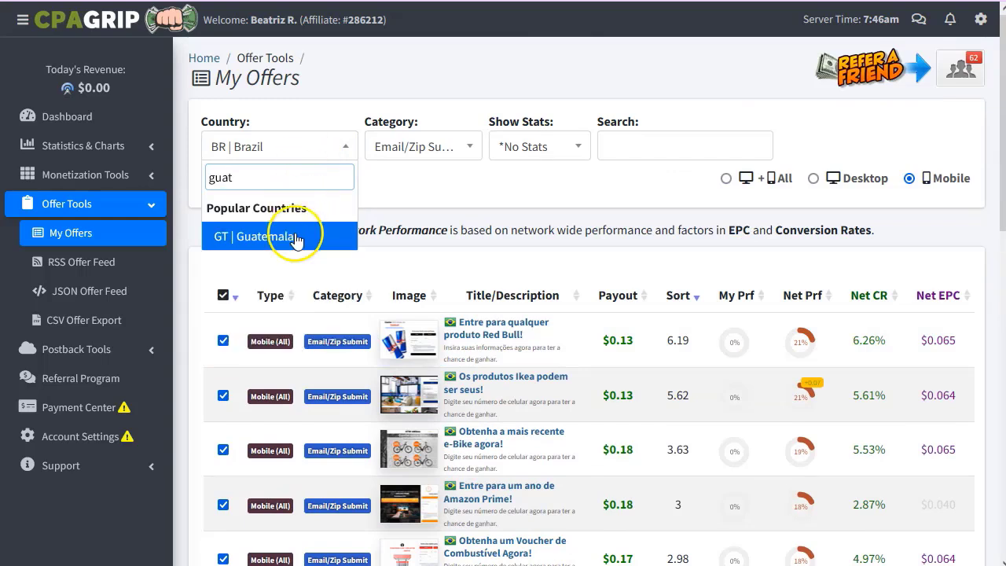
pyautogui.click(295, 238)
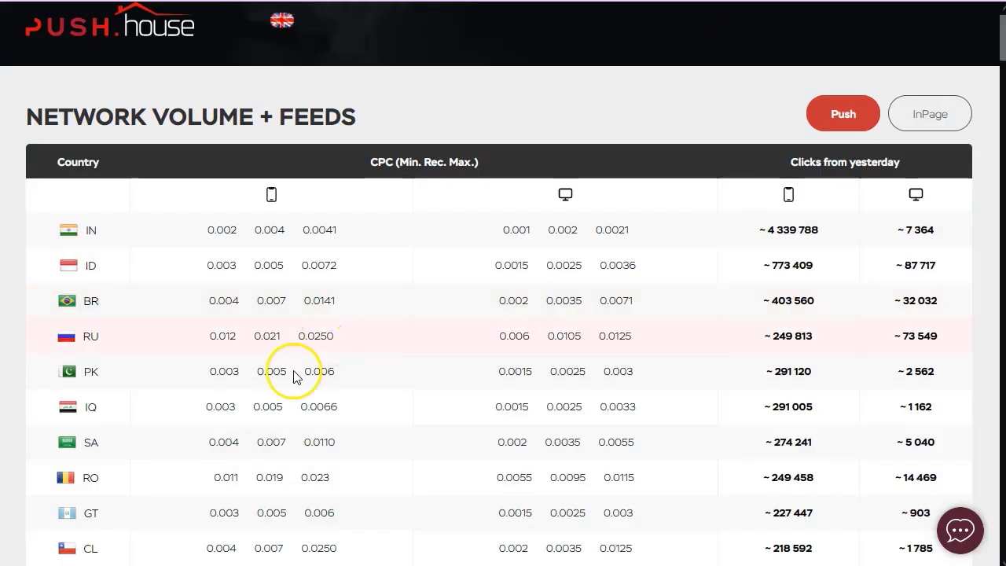
pyautogui.scroll(-1, 287, 376)
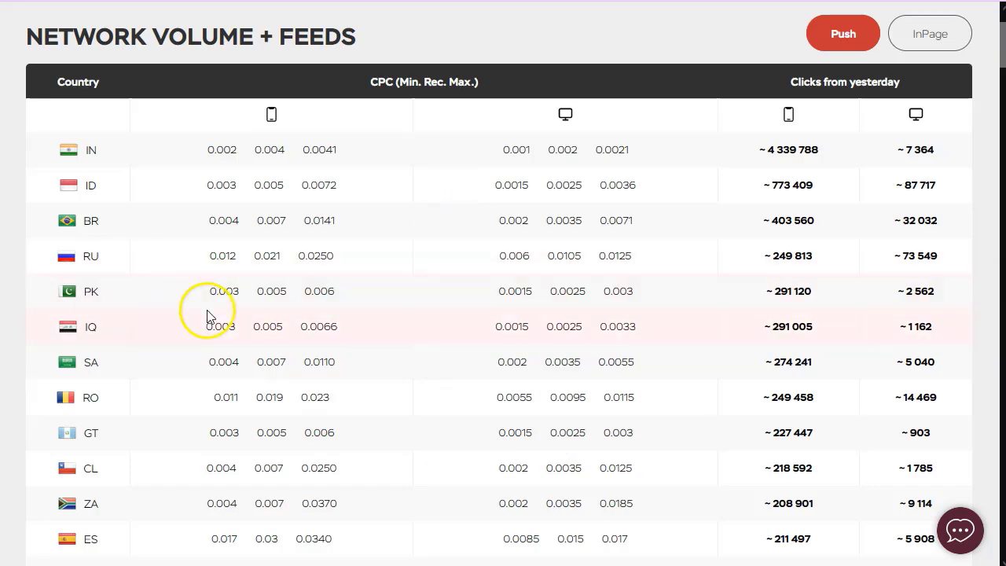
# Review the Guatemala volume table, then go to the Push.house homepage's Sign Up form.
pyautogui.scroll(-5, 271, 387)
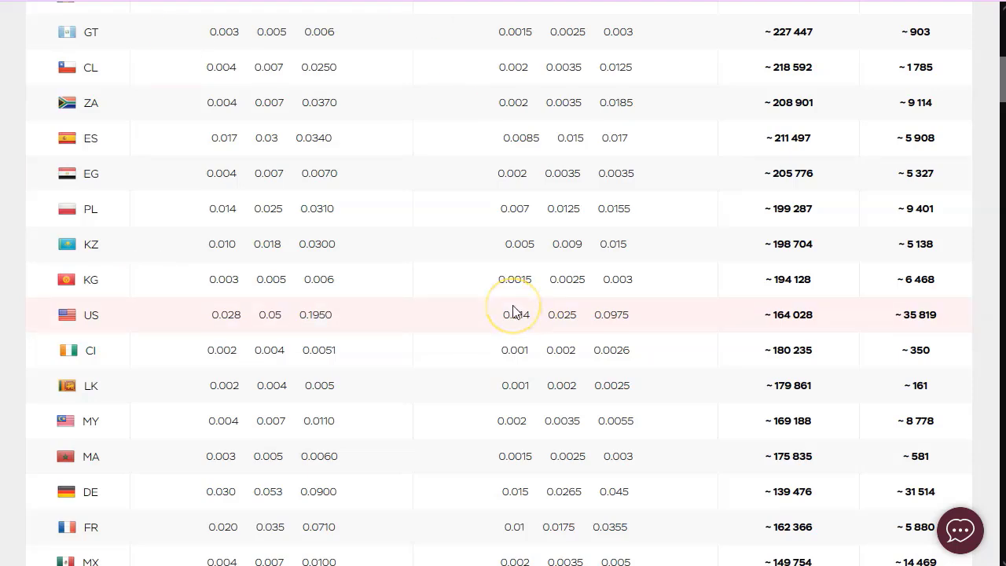
pyautogui.scroll(6, 515, 310)
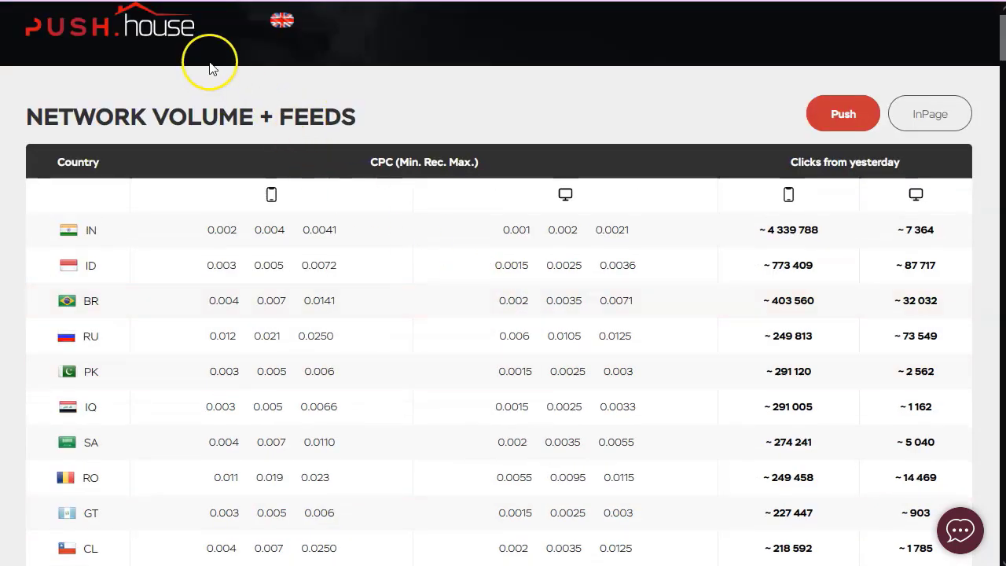
pyautogui.click(180, 26)
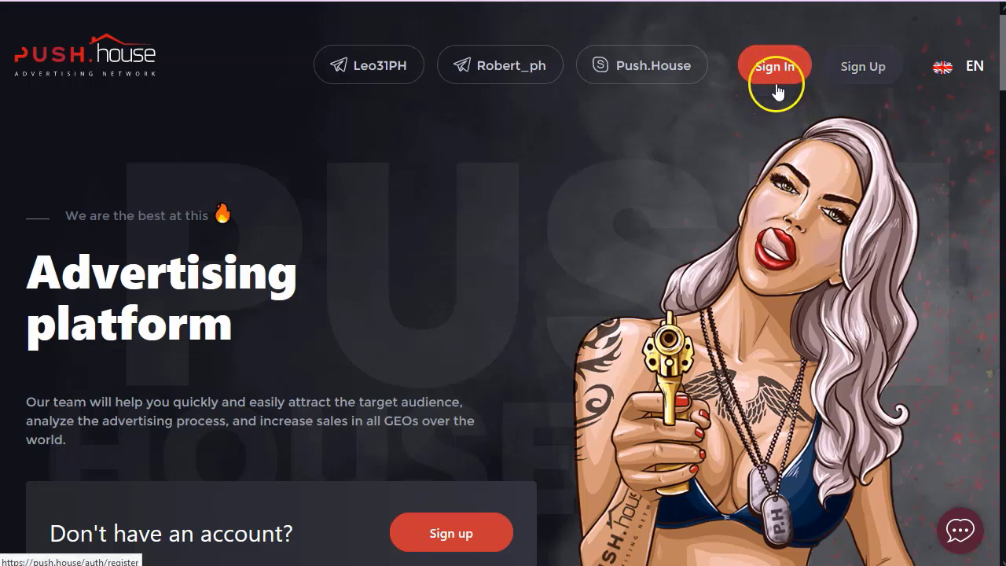
pyautogui.click(861, 69)
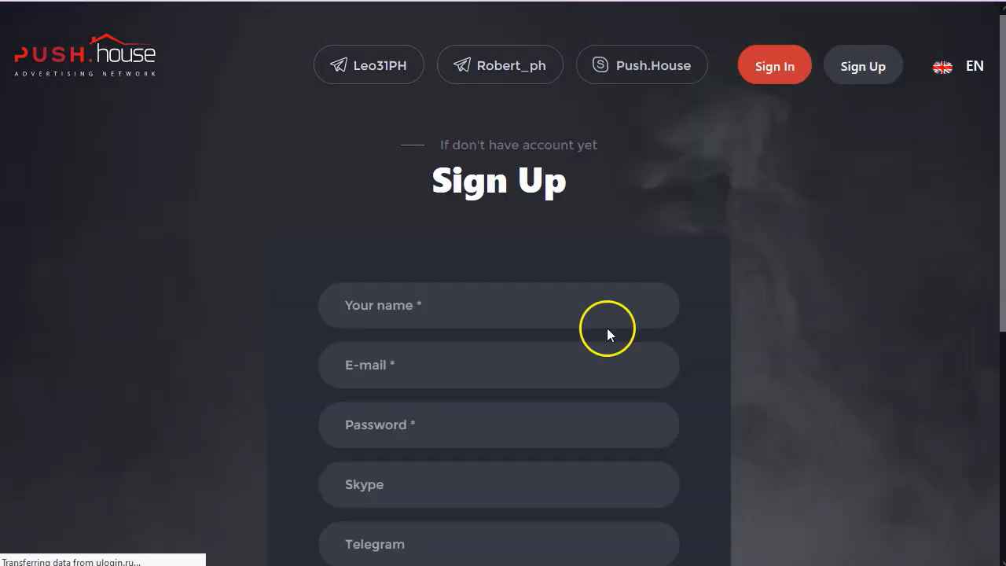
# Enter the account holder's name, the saved e-mail and the account password.
pyautogui.scroll(-1, 769, 283)
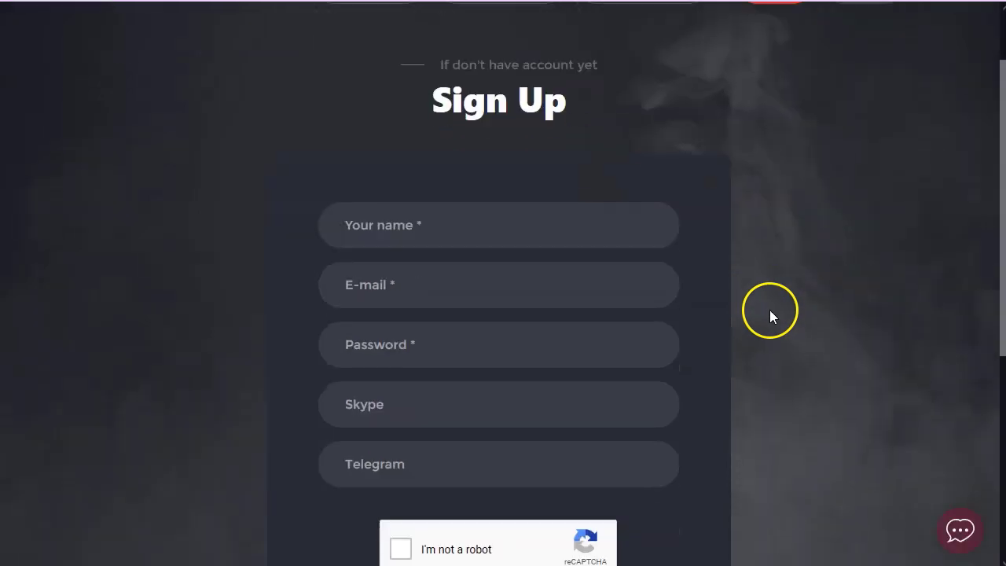
pyautogui.click(480, 222)
pyautogui.write('Besat')
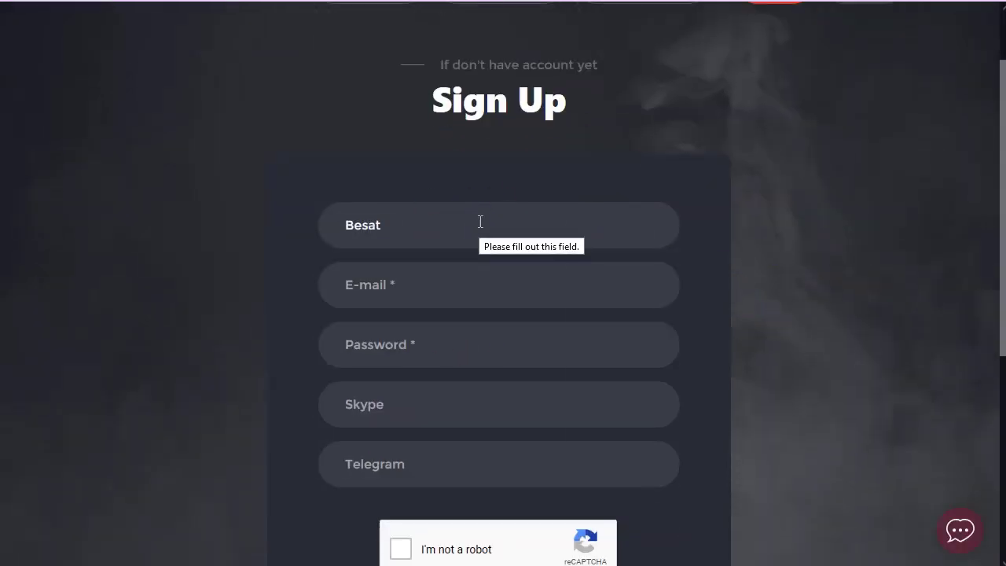
pyautogui.press('BackSpace')
pyautogui.press('BackSpace')
pyautogui.press('BackSpace')
pyautogui.press('BackSpace')
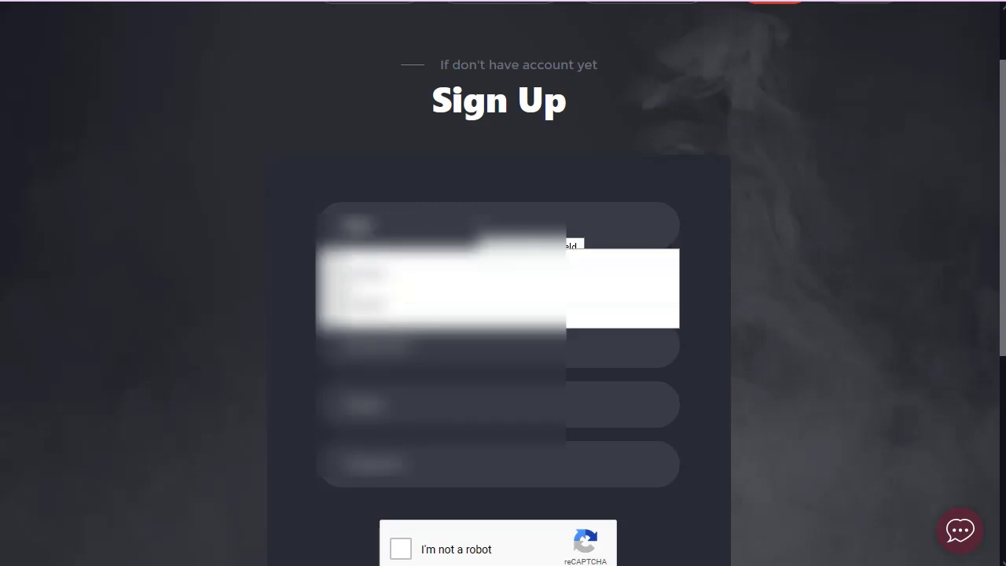
pyautogui.click(495, 284)
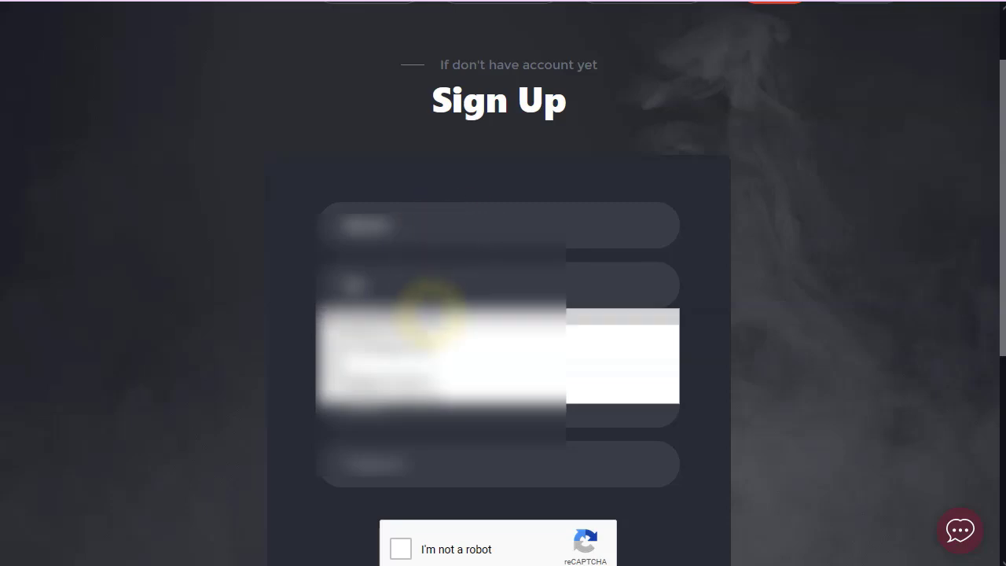
pyautogui.click(429, 314)
pyautogui.click(460, 354)
pyautogui.hotkey('ctrl', 'v')
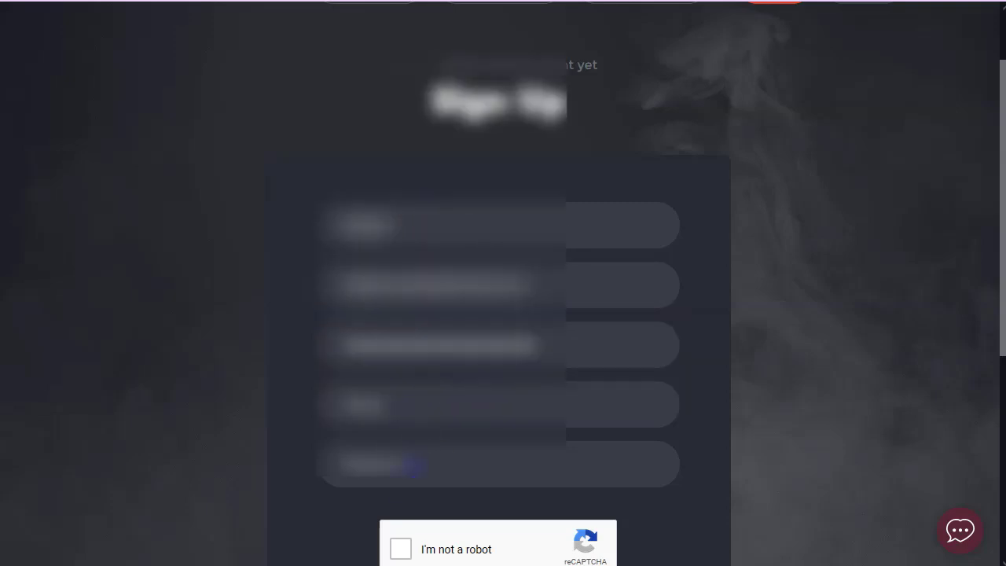
# Fill in the contact number, pass the reCAPTCHA and submit the registration.
pyautogui.scroll(-3, 260, 464)
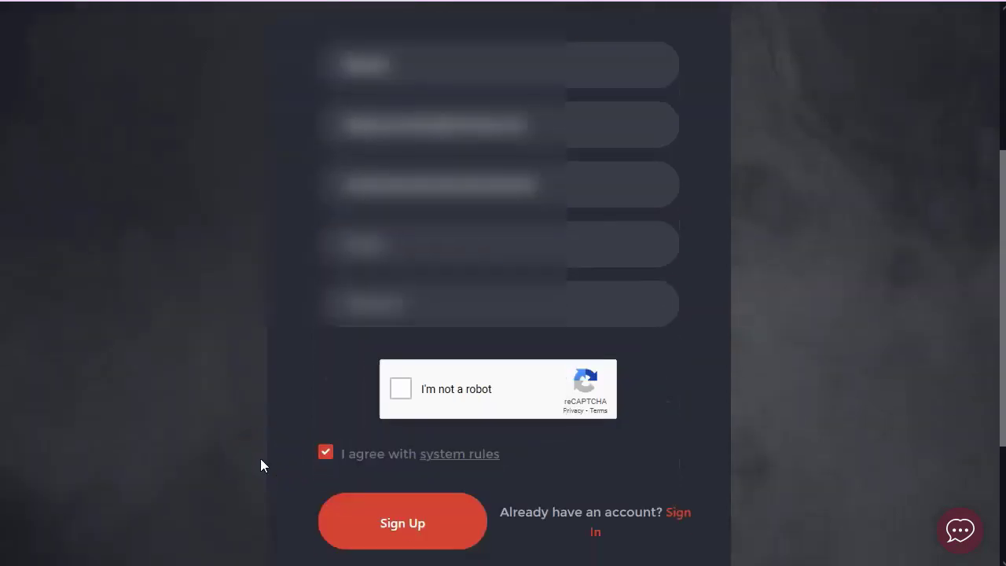
pyautogui.write('12')
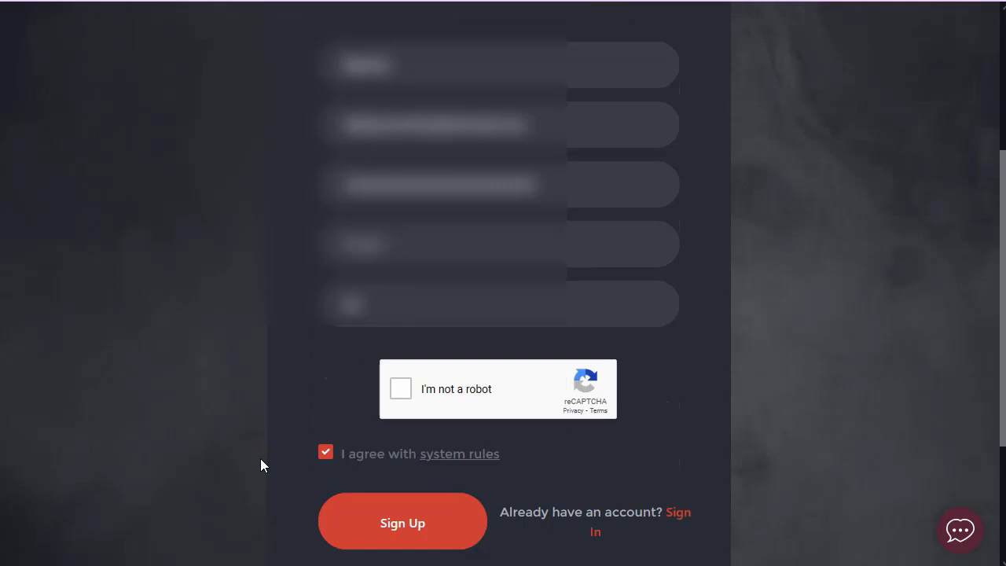
pyautogui.write('3456789012')
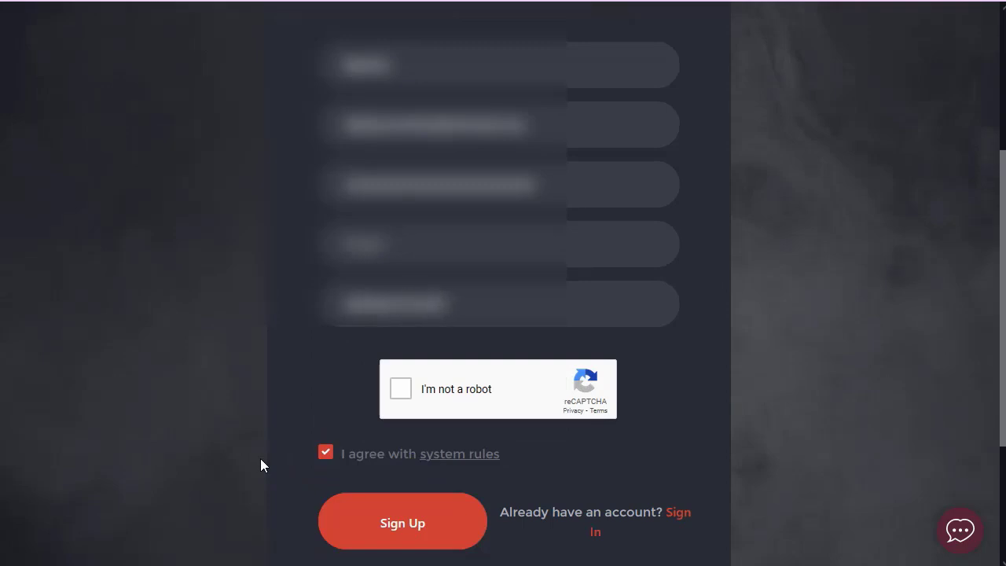
pyautogui.click(402, 390)
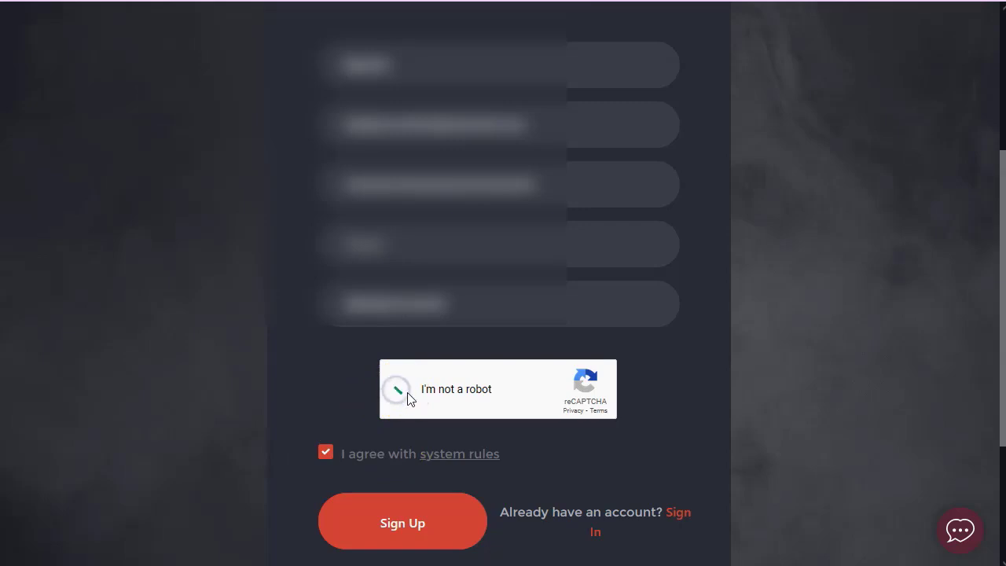
pyautogui.scroll(-1, 415, 392)
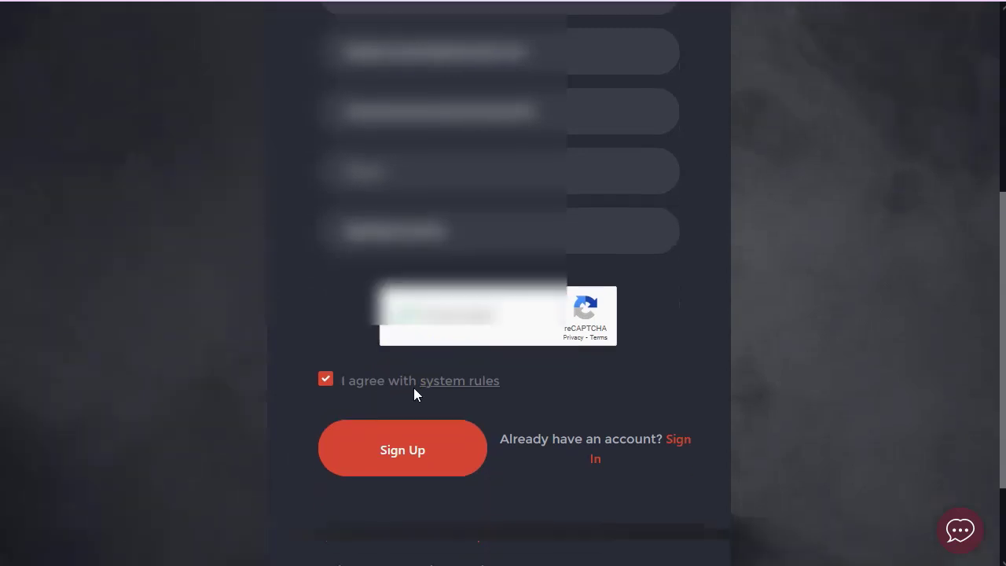
pyautogui.click(414, 445)
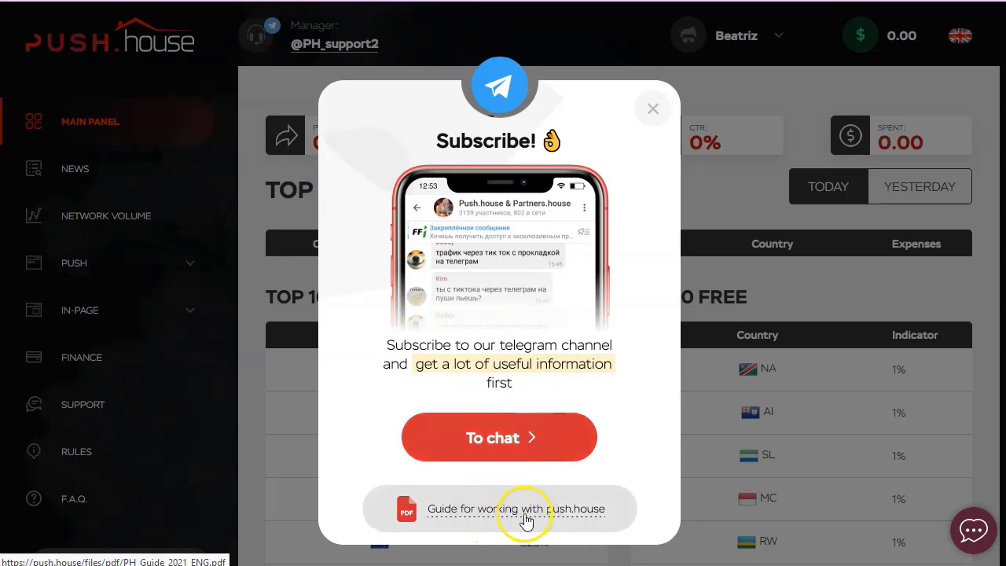
# Dismiss the Telegram subscribe popup and review the empty Main Panel stats and Top 10 country lists.
pyautogui.click(651, 108)
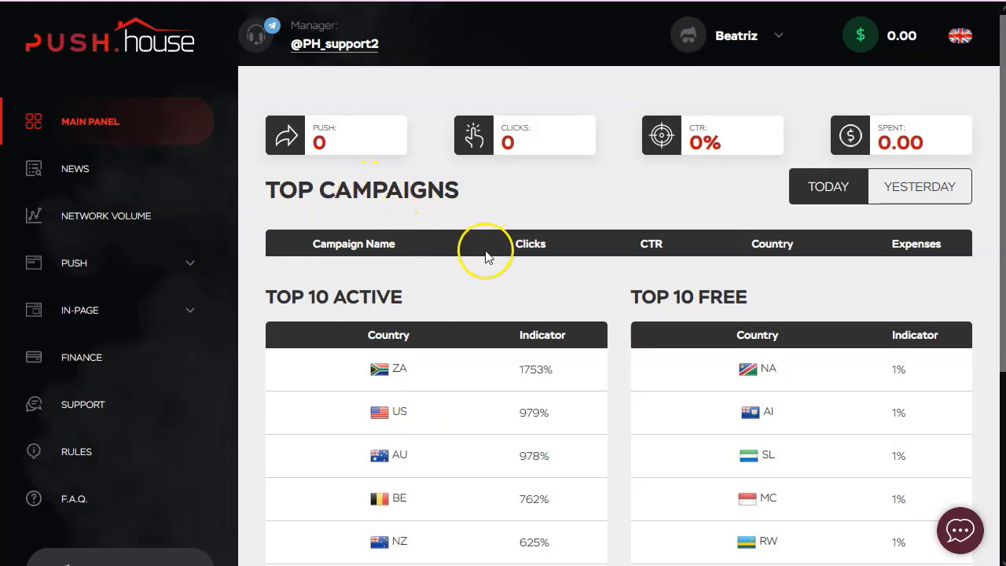
pyautogui.scroll(-1, 485, 256)
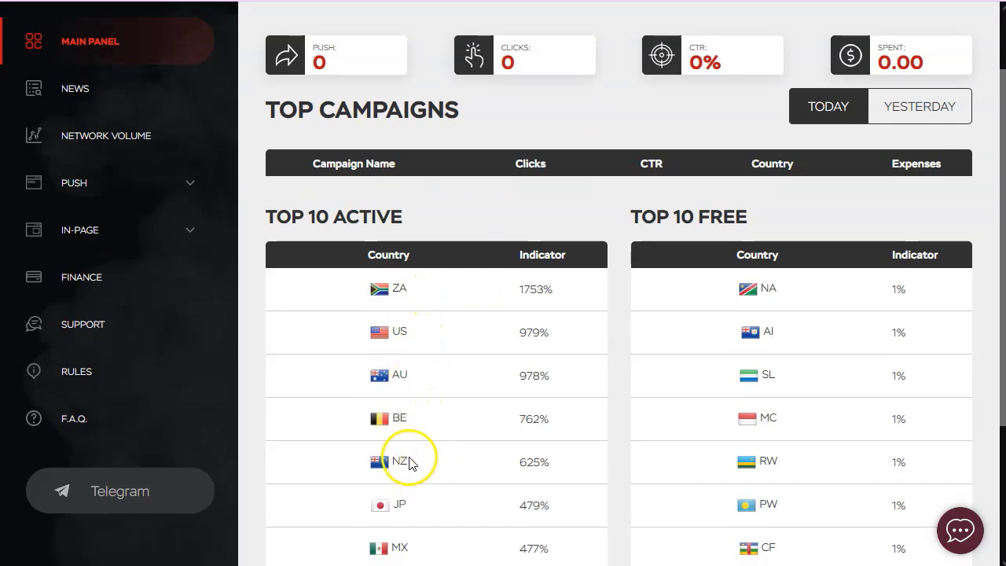
pyautogui.scroll(-2, 416, 468)
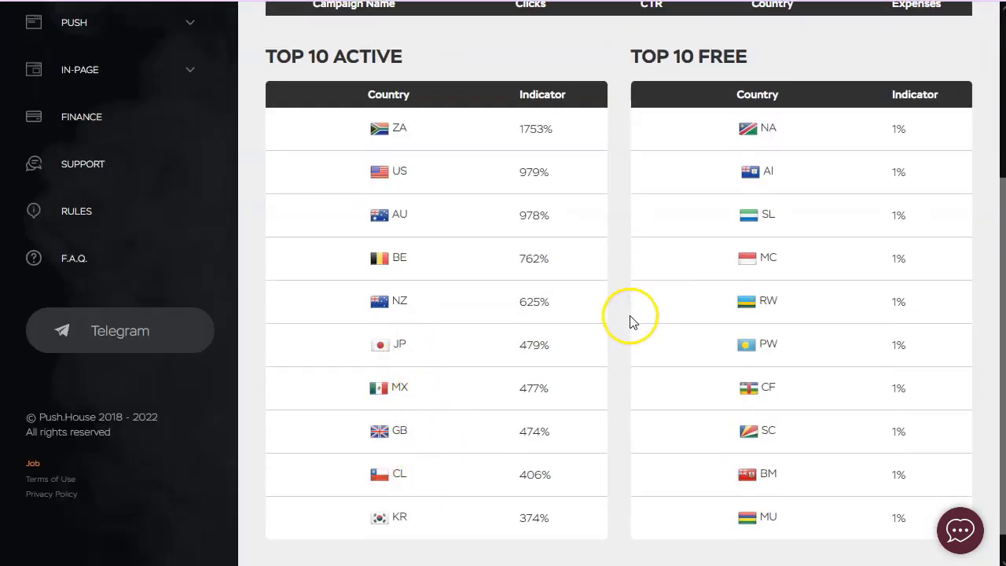
pyautogui.scroll(3, 632, 322)
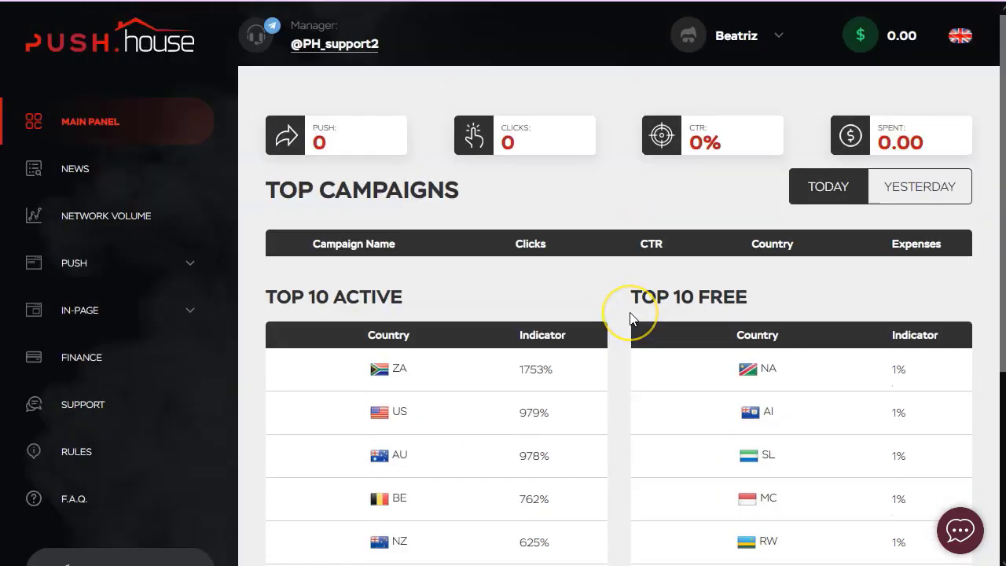
# Check the network volume and CPC table, then open Create campaign under PUSH.
pyautogui.click(132, 217)
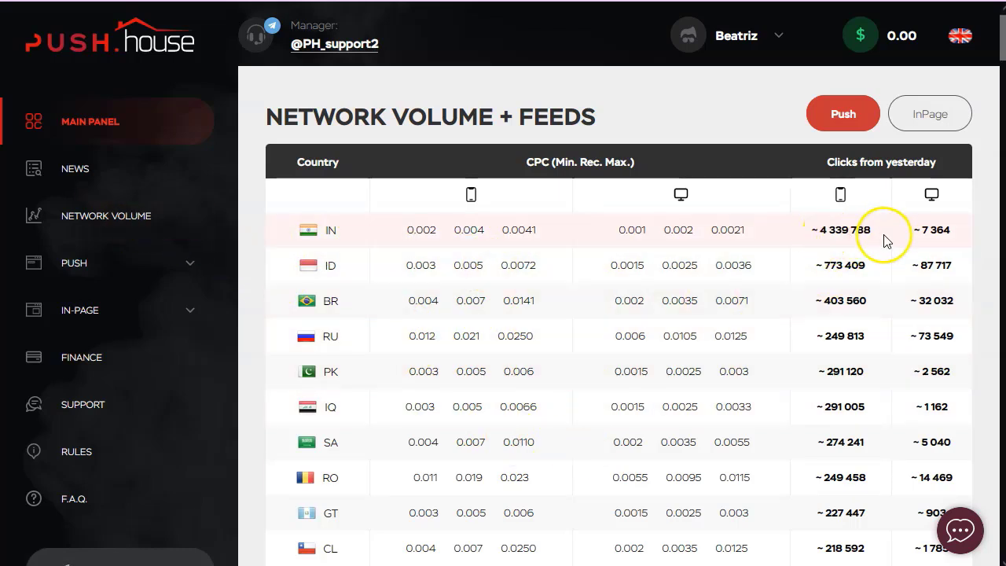
pyautogui.click(120, 270)
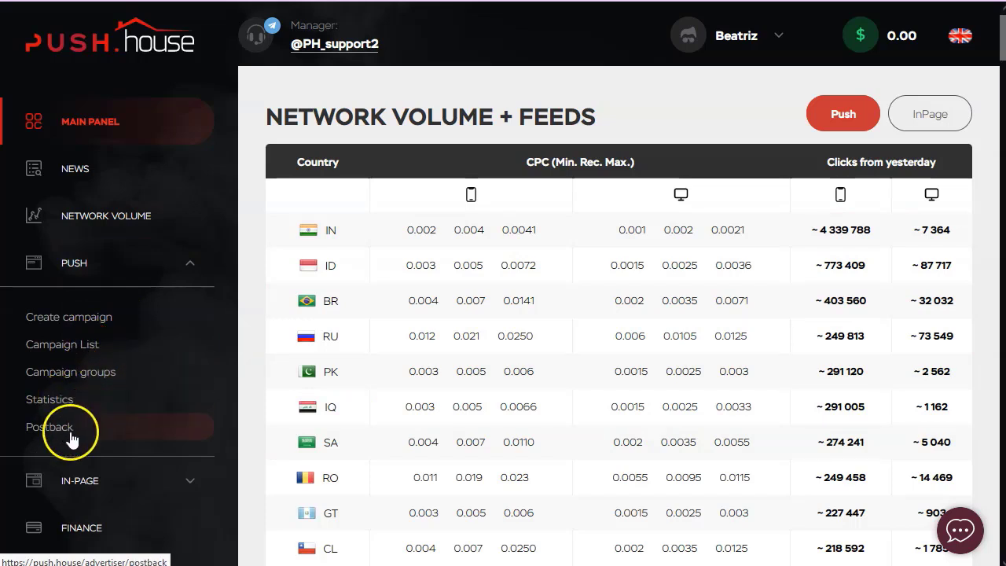
pyautogui.click(87, 322)
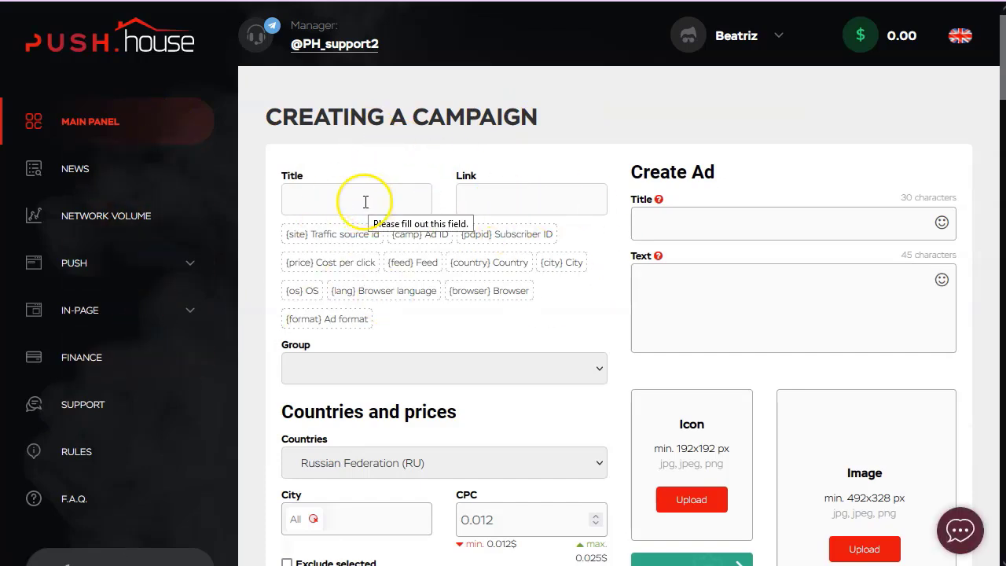
# Copy 'Gift Card to Spend' from Notepad++ into the campaign Title field.
pyautogui.hotkey('alt', 'Tab')
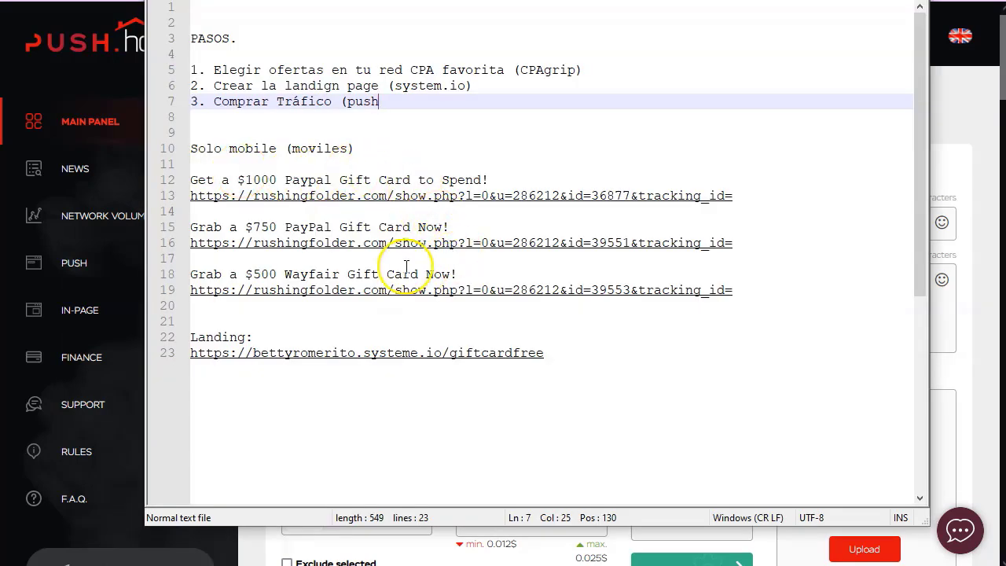
pyautogui.moveTo(343, 179); pyautogui.dragTo(484, 180)
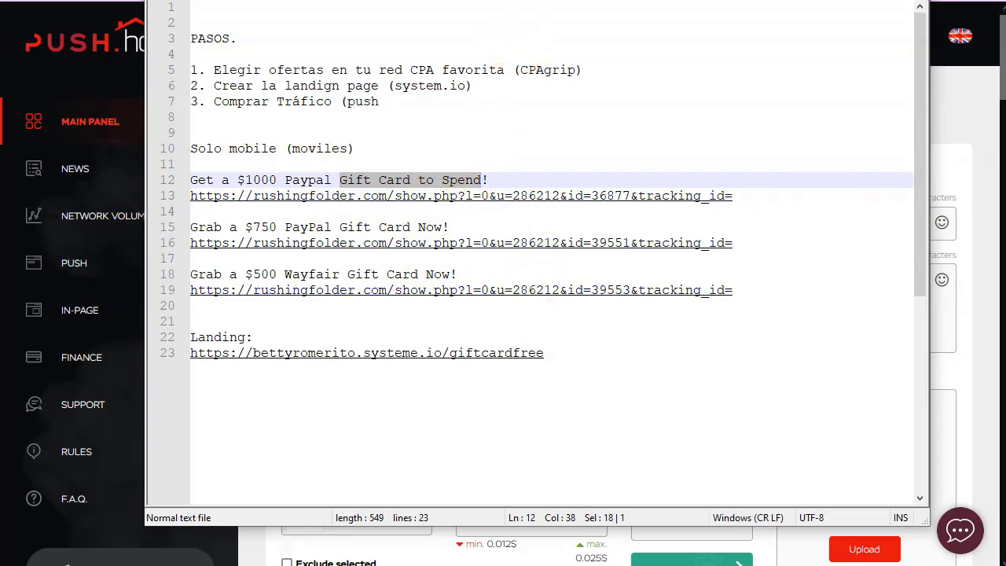
pyautogui.hotkey('alt', 'Tab')
pyautogui.click(354, 203)
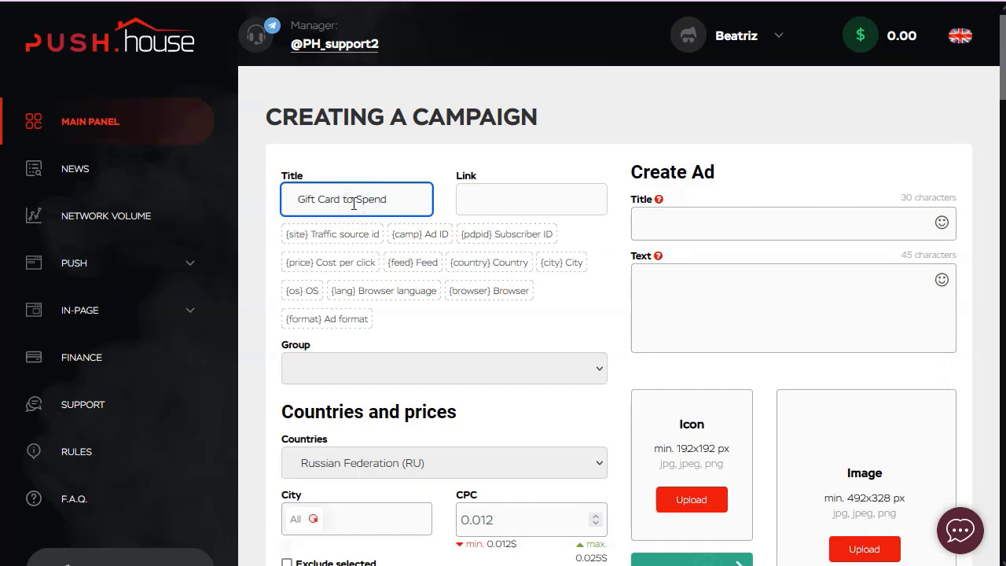
# Paste the systeme.io giftcardfree landing page URL from Notepad++ into the campaign Link field.
pyautogui.click(497, 203)
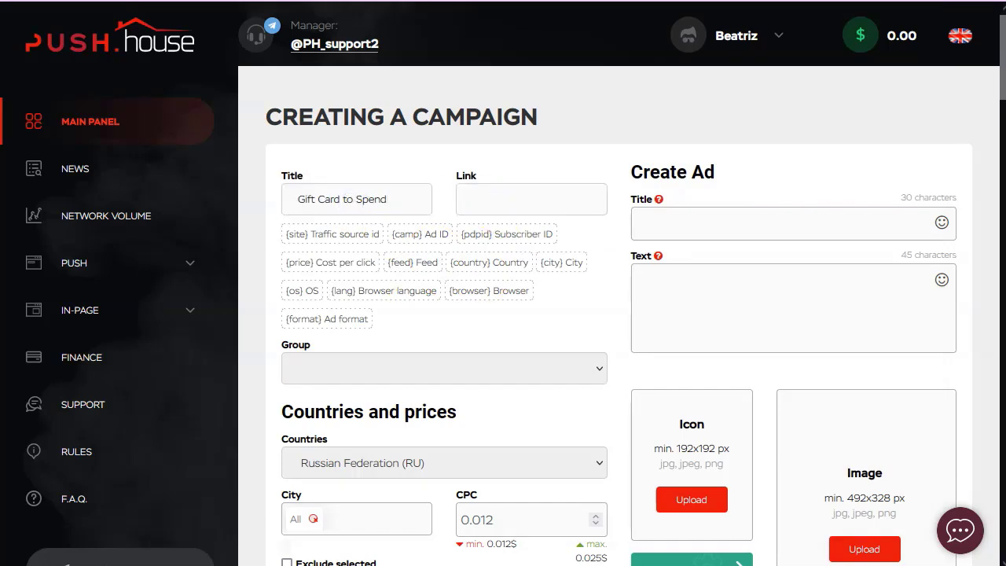
pyautogui.hotkey('alt', 'Tab')
pyautogui.click(544, 361)
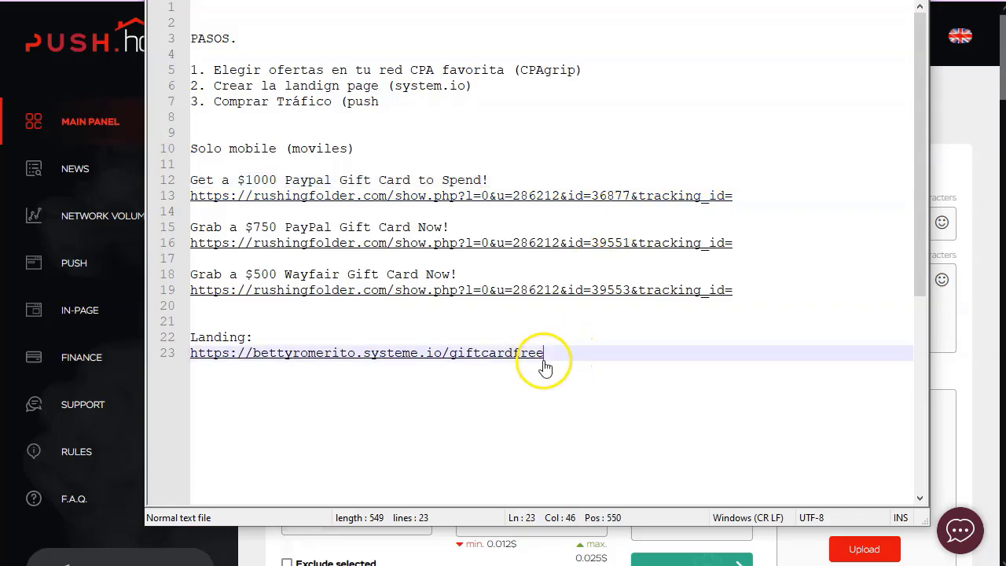
pyautogui.moveTo(541, 355); pyautogui.dragTo(192, 358)
pyautogui.hotkey('ctrl', 'c')
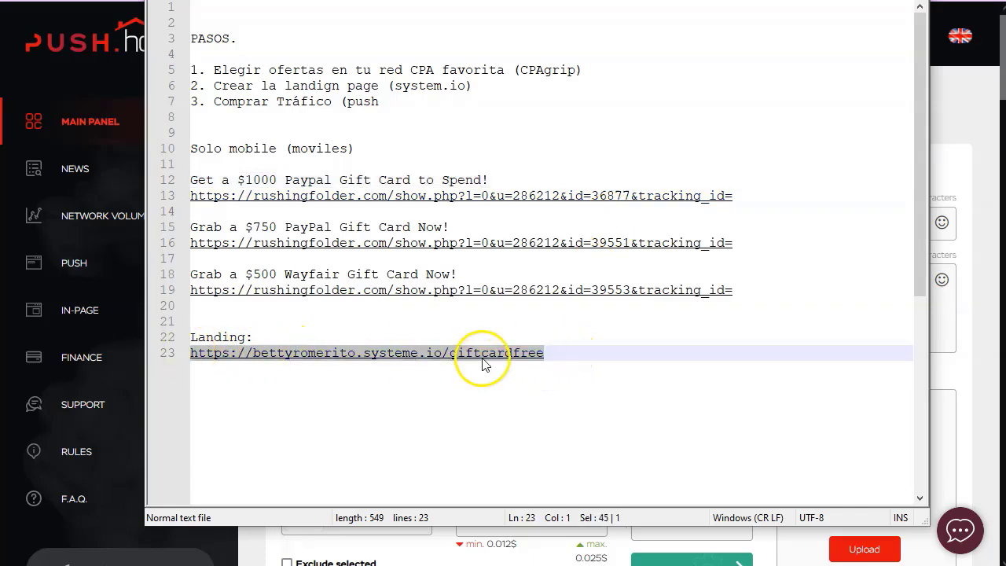
pyautogui.hotkey('alt', 'Tab')
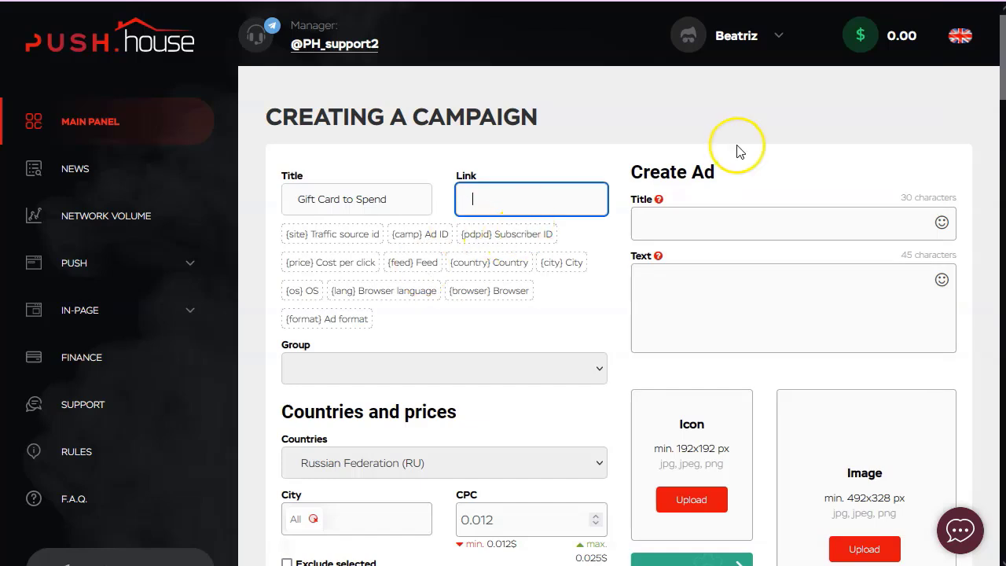
pyautogui.hotkey('ctrl', 'v')
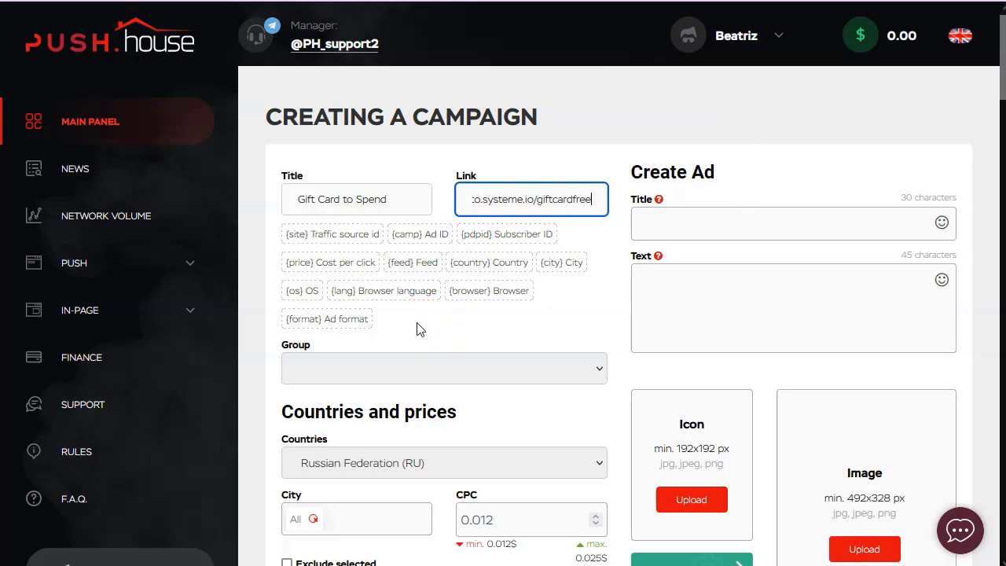
pyautogui.click(662, 210)
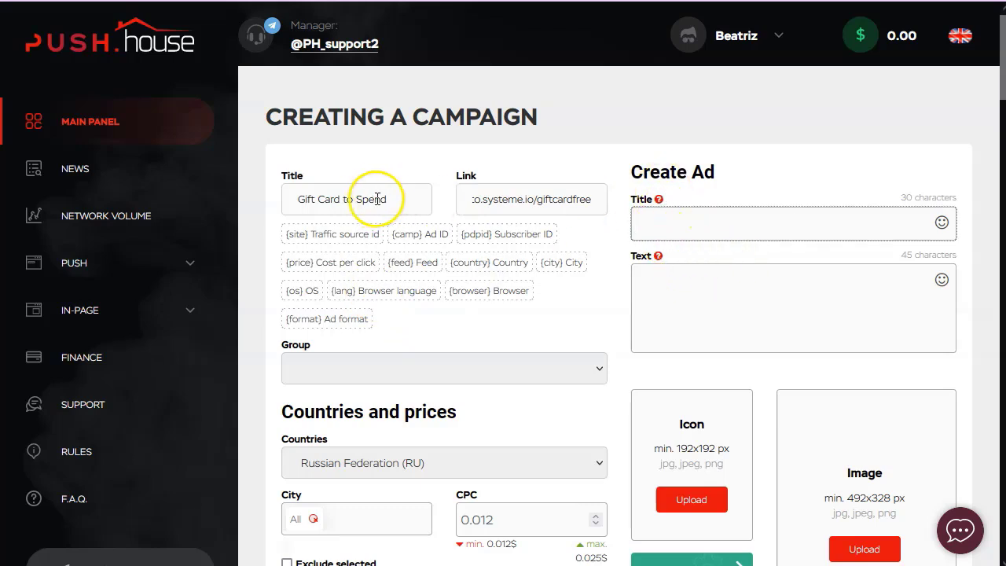
# Copy the campaign title 'Gift Card to Spend' into the ad title field.
pyautogui.moveTo(391, 200); pyautogui.dragTo(230, 205)
pyautogui.hotkey('ctrl', 'c')
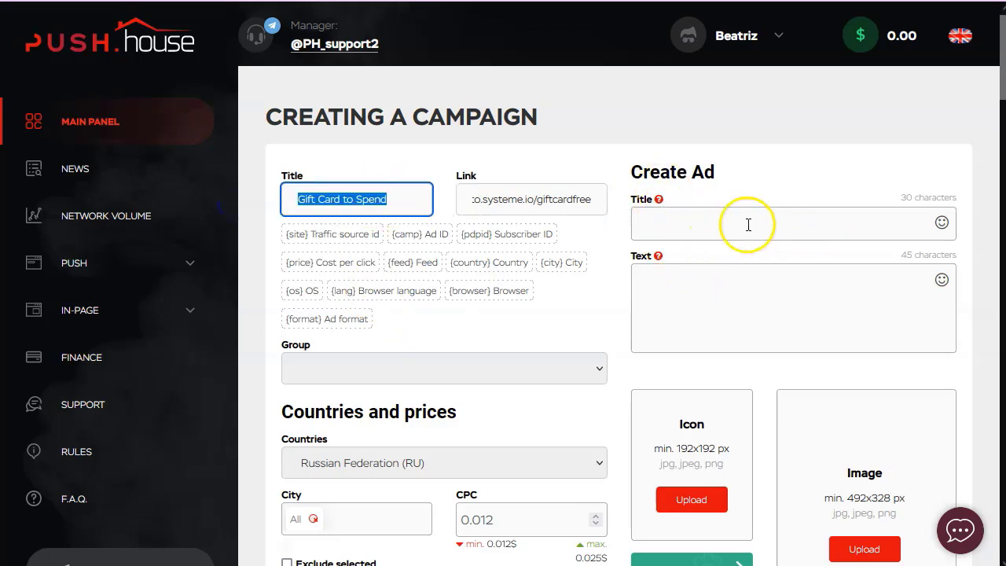
pyautogui.click(747, 224)
pyautogui.hotkey('ctrl', 'v')
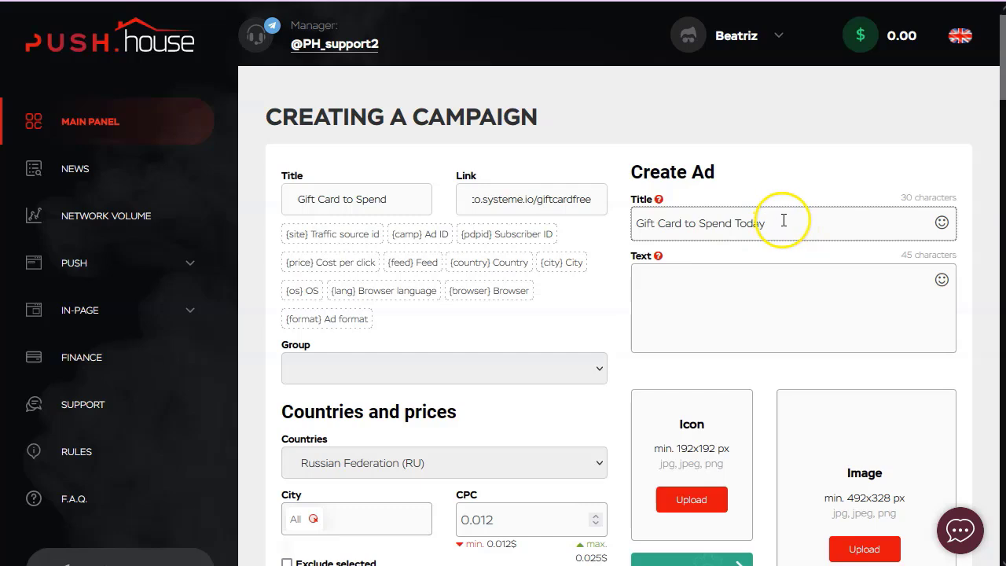
# Set the ad text to 'Get Gift Card to For Free to Spend Today'.
pyautogui.moveTo(780, 228); pyautogui.dragTo(602, 238)
pyautogui.click(644, 272)
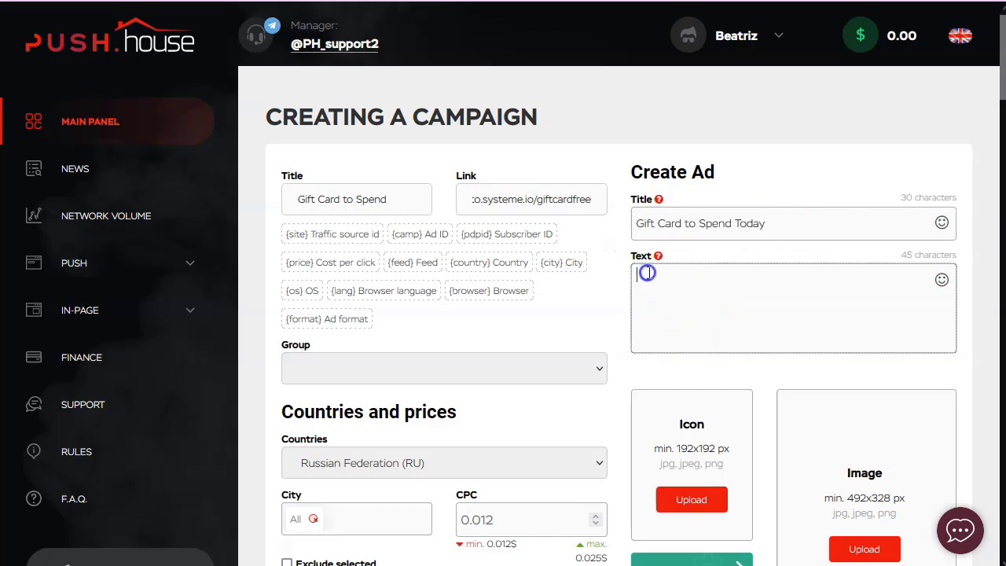
pyautogui.hotkey('ctrl', 'v')
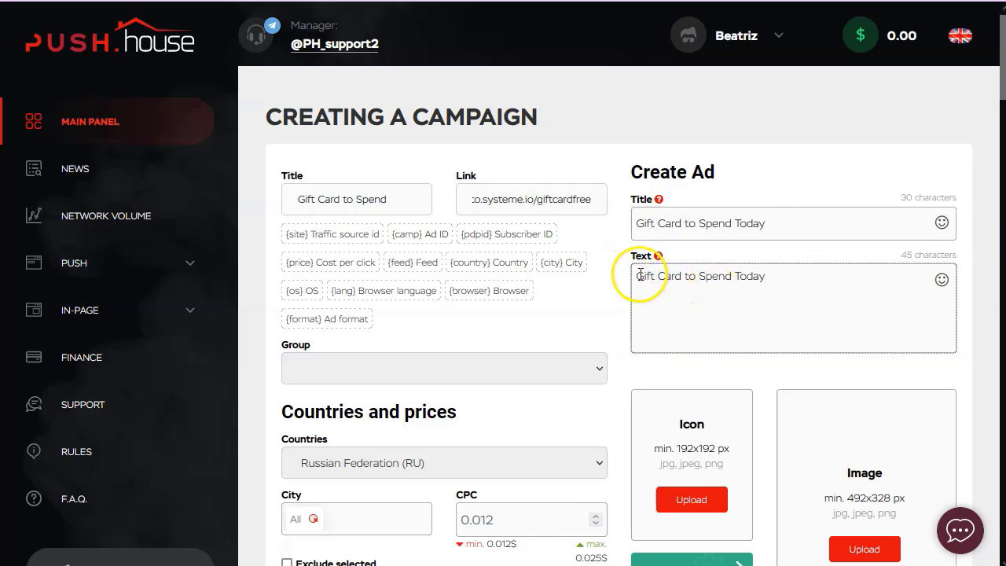
pyautogui.click(639, 273)
pyautogui.write('Get')
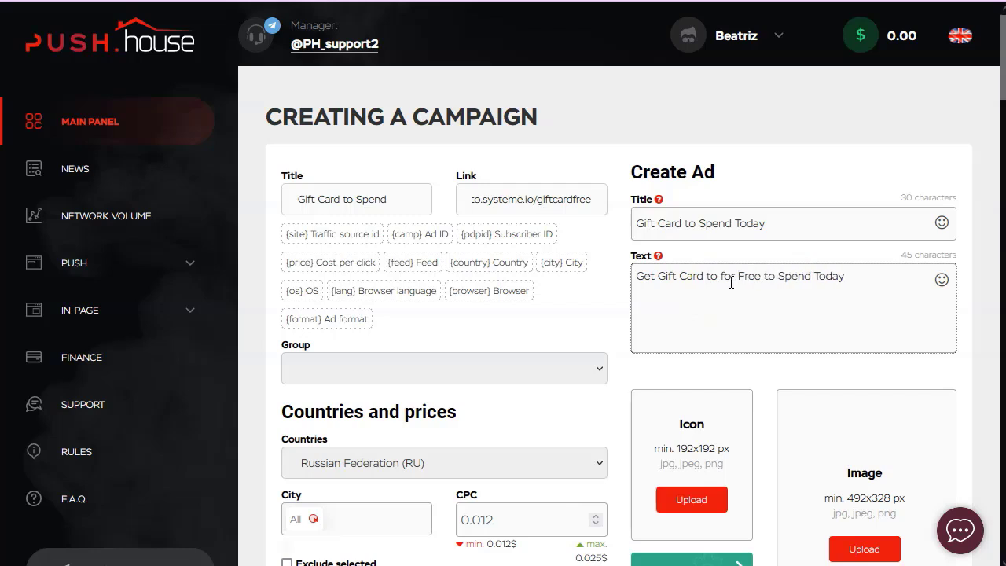
pyautogui.press('BackSpace')
pyautogui.write('F')
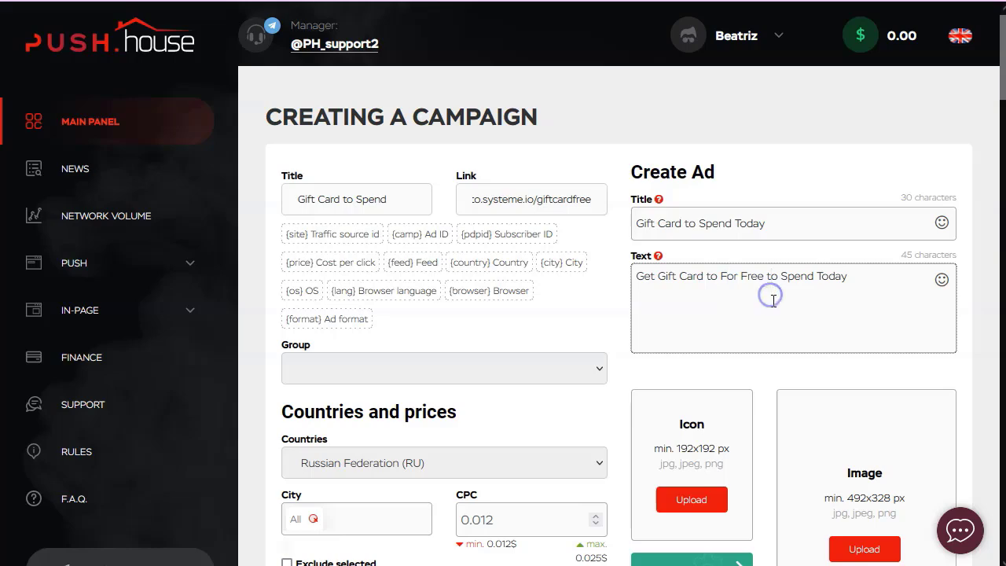
# Target the campaign at United States (US), at a CPC of 0.028.
pyautogui.scroll(-1, 372, 359)
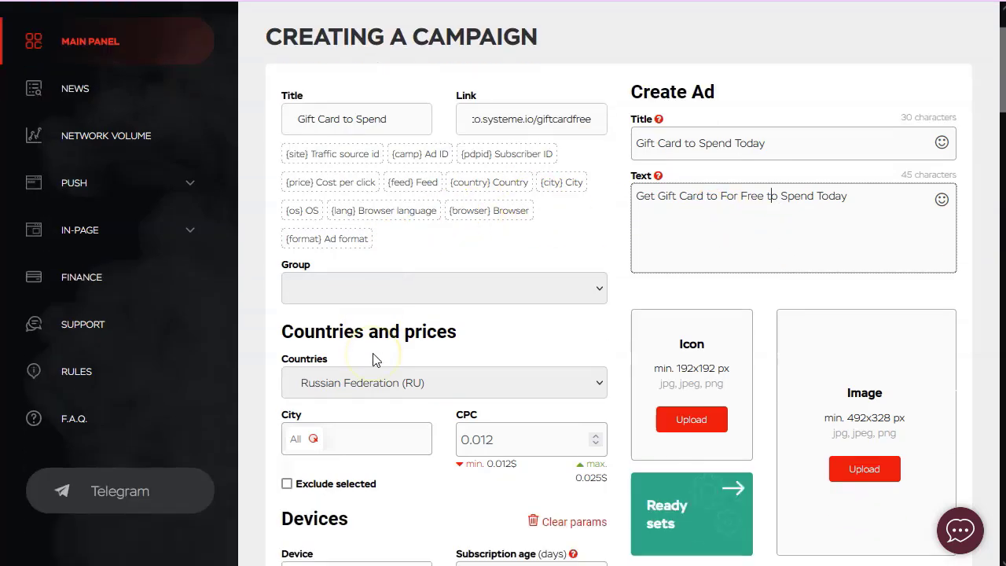
pyautogui.scroll(-1, 381, 352)
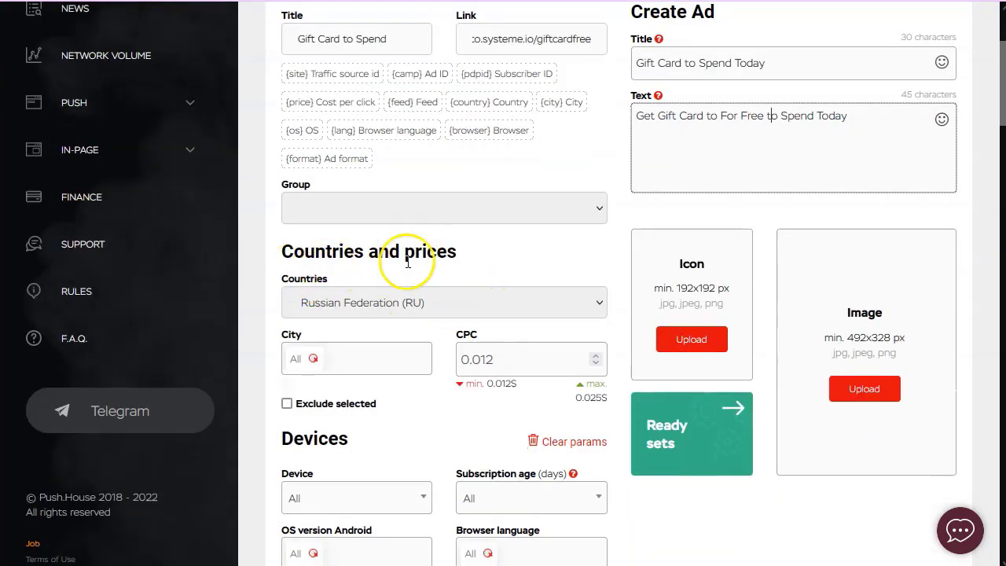
pyautogui.click(405, 302)
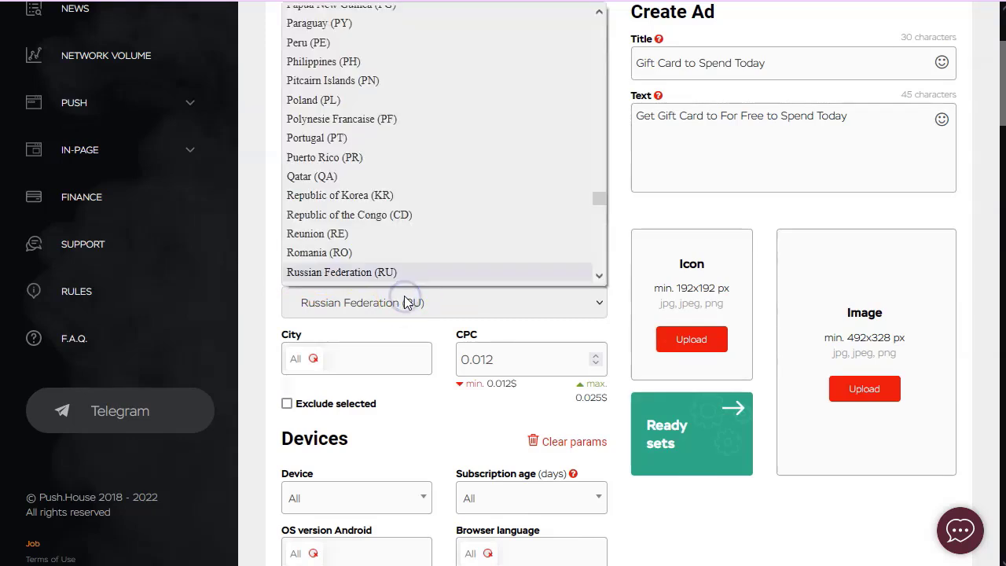
pyautogui.scroll(-12, 406, 179)
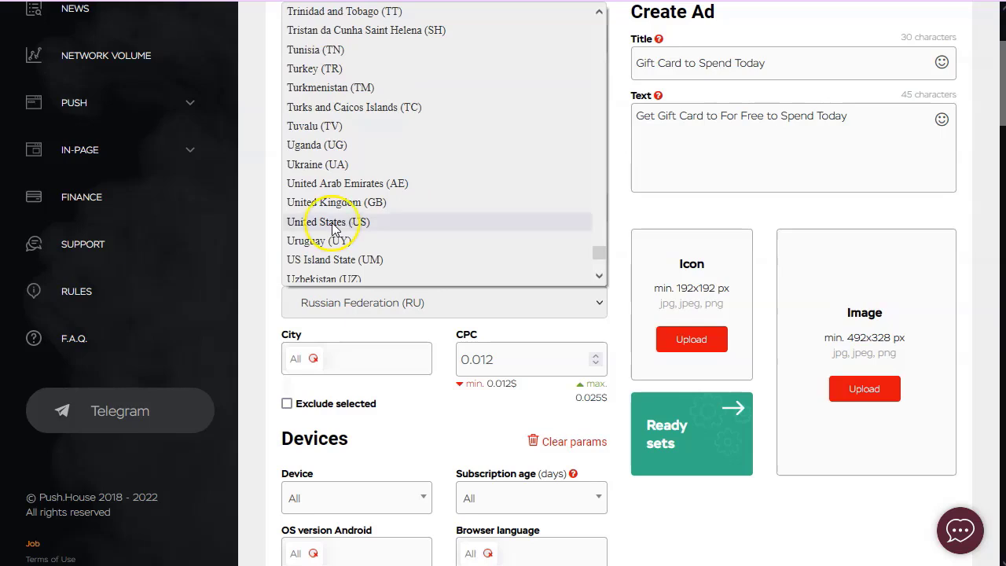
pyautogui.click(343, 221)
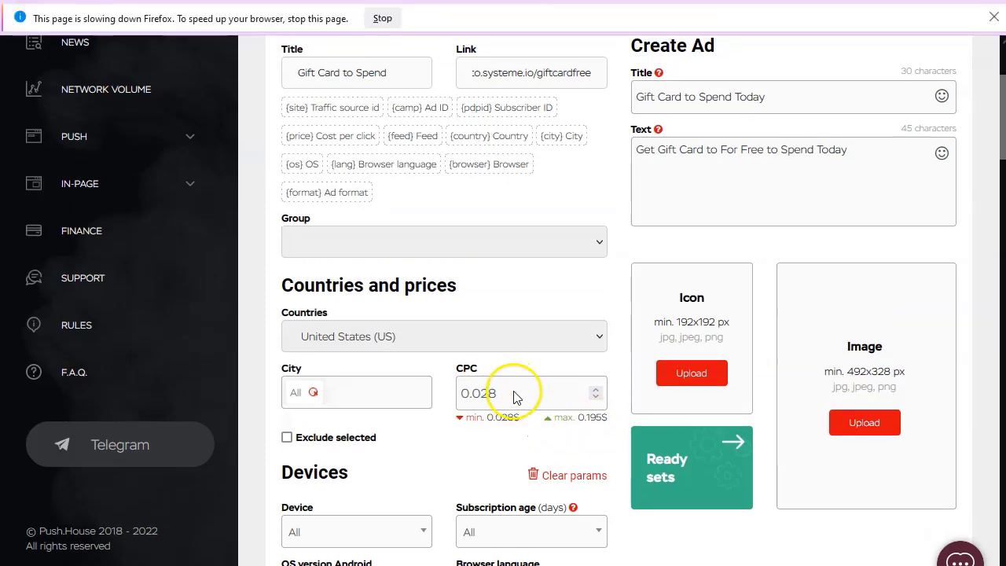
# Check the targeting notes, then set the device type to Mobile.
pyautogui.scroll(-1, 515, 396)
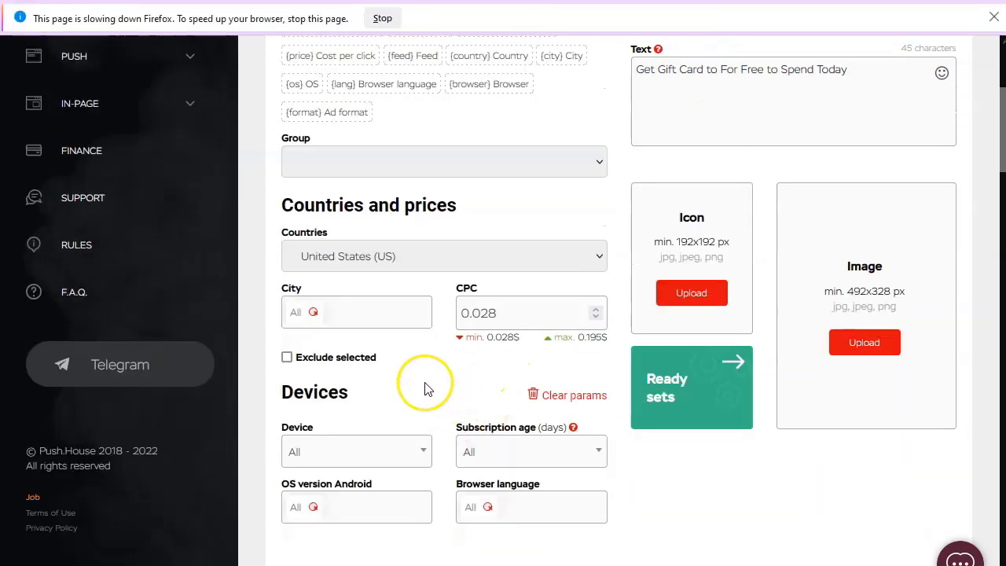
pyautogui.scroll(-2, 374, 394)
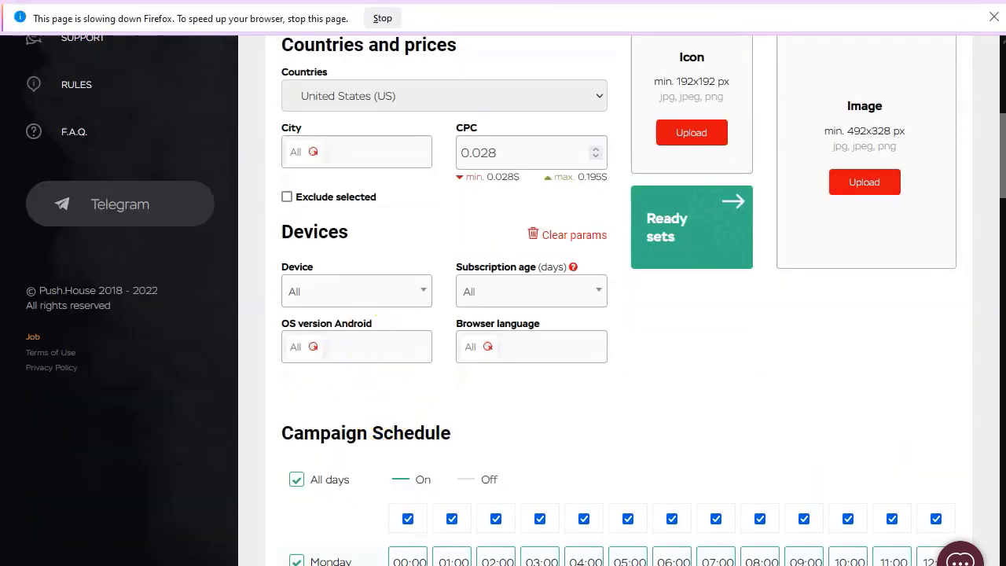
pyautogui.hotkey('alt', 'Tab')
pyautogui.scroll(-2, 330, 60)
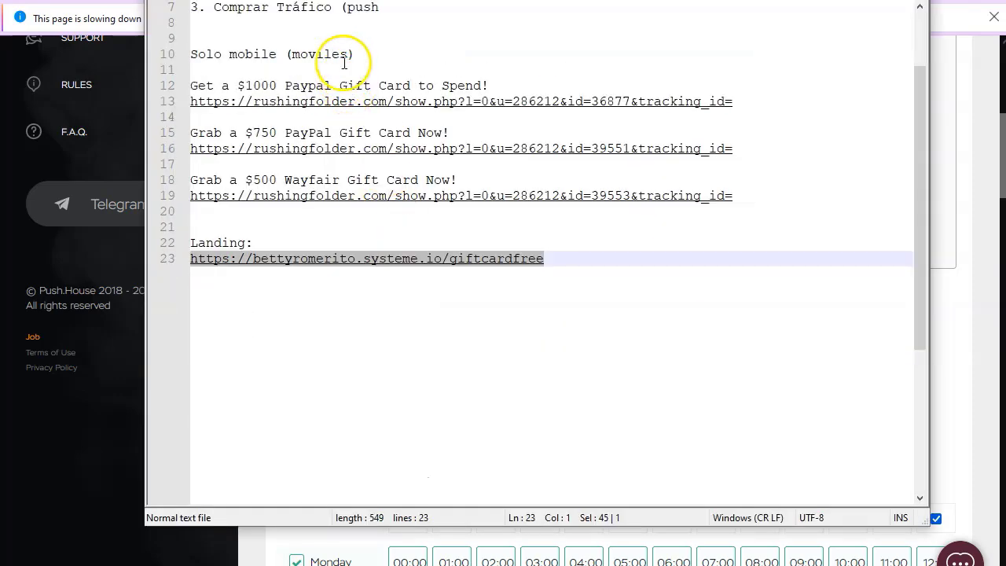
pyautogui.scroll(2, 344, 62)
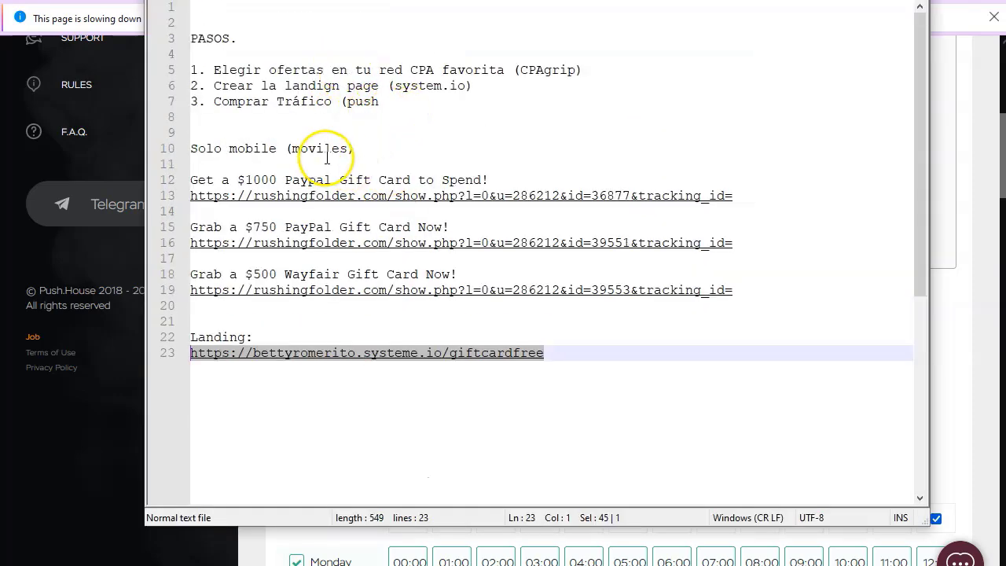
pyautogui.hotkey('alt', 'Tab')
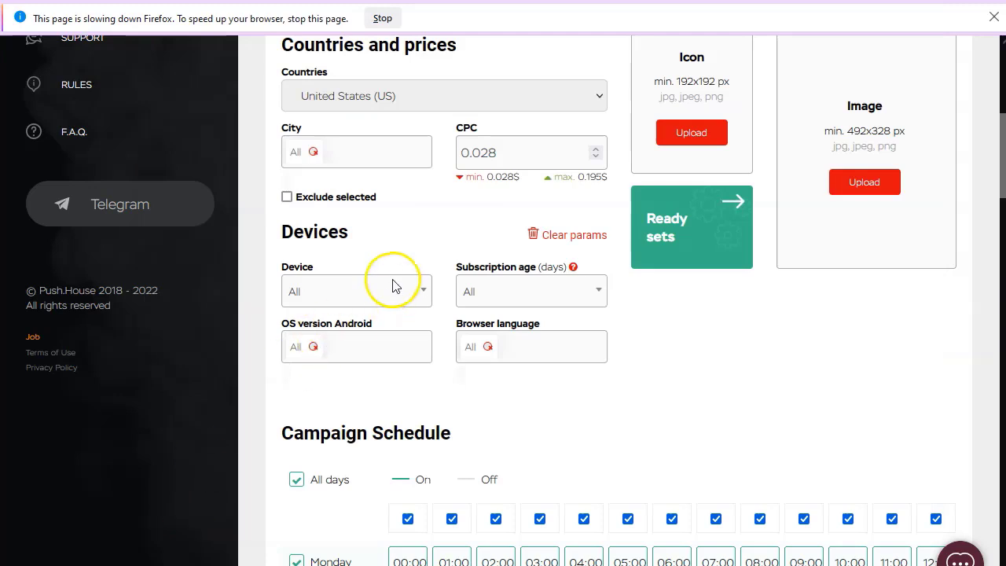
pyautogui.click(386, 290)
pyautogui.click(417, 257)
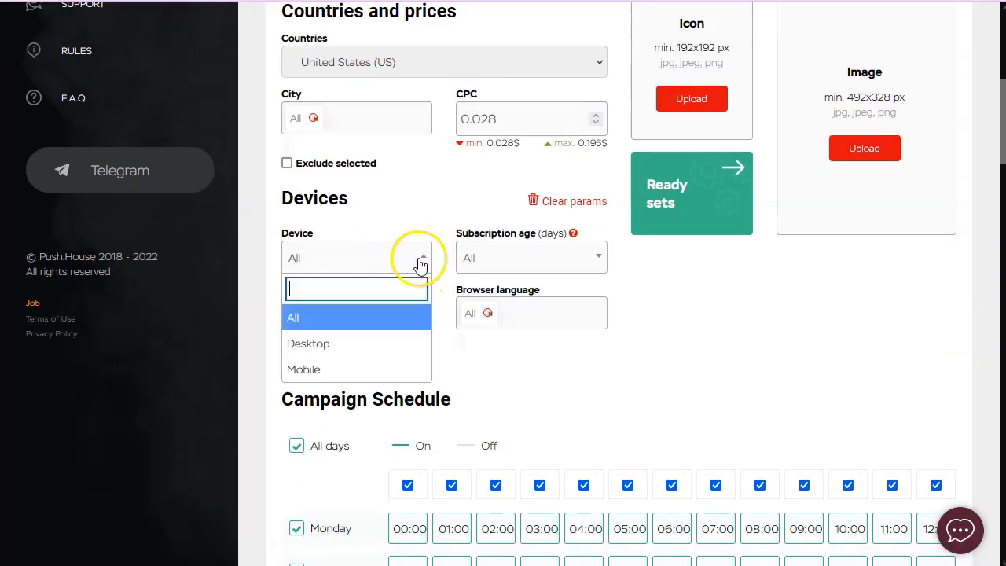
pyautogui.click(313, 368)
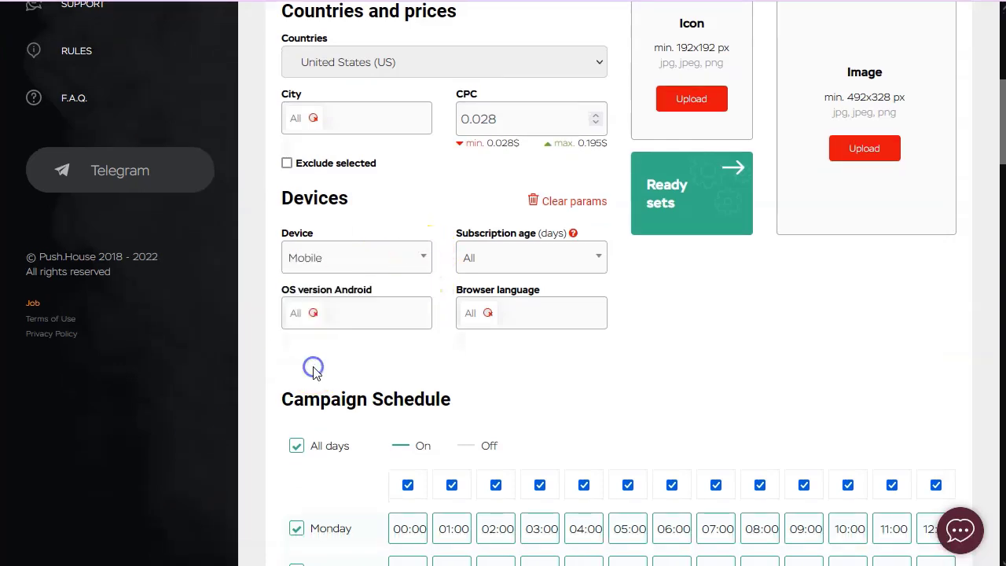
# Leave subscription age and Android OS version at All.
pyautogui.click(535, 257)
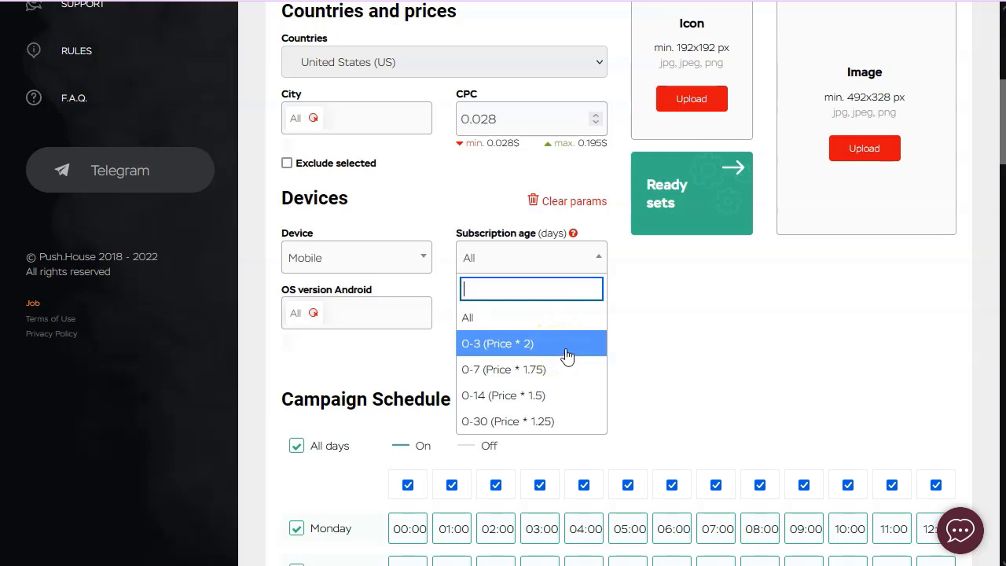
pyautogui.click(588, 315)
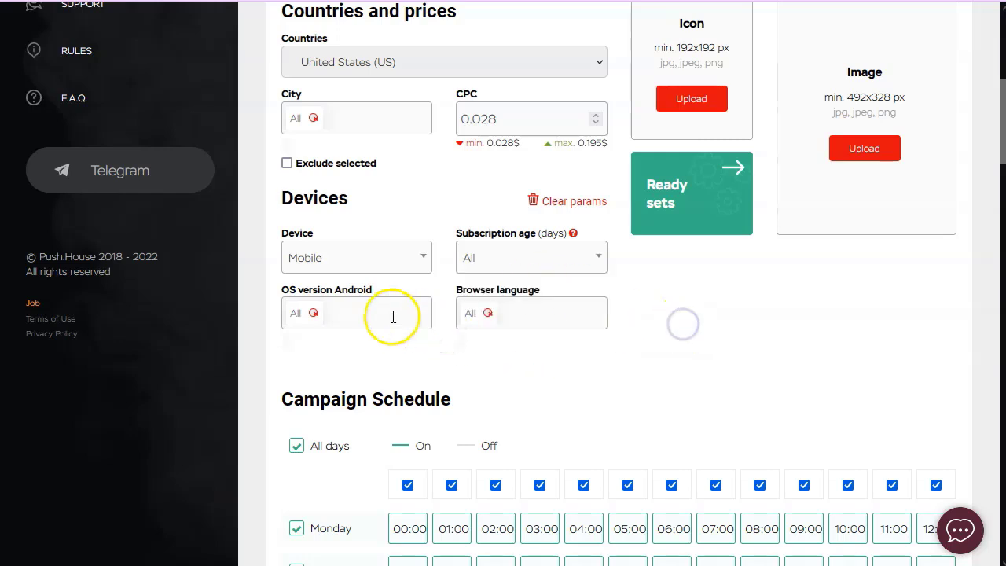
pyautogui.click(299, 315)
pyautogui.scroll(-3, 353, 424)
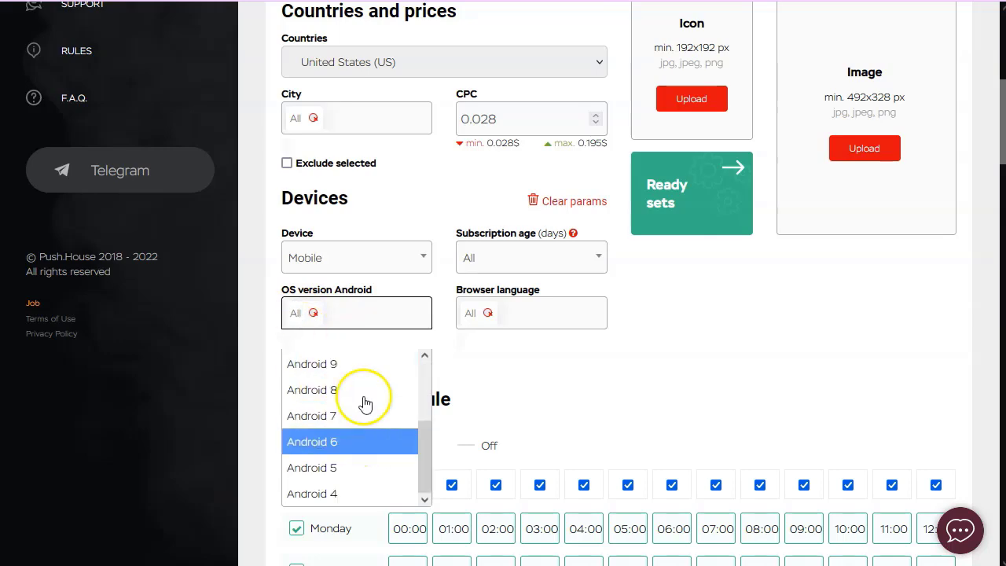
pyautogui.click(548, 384)
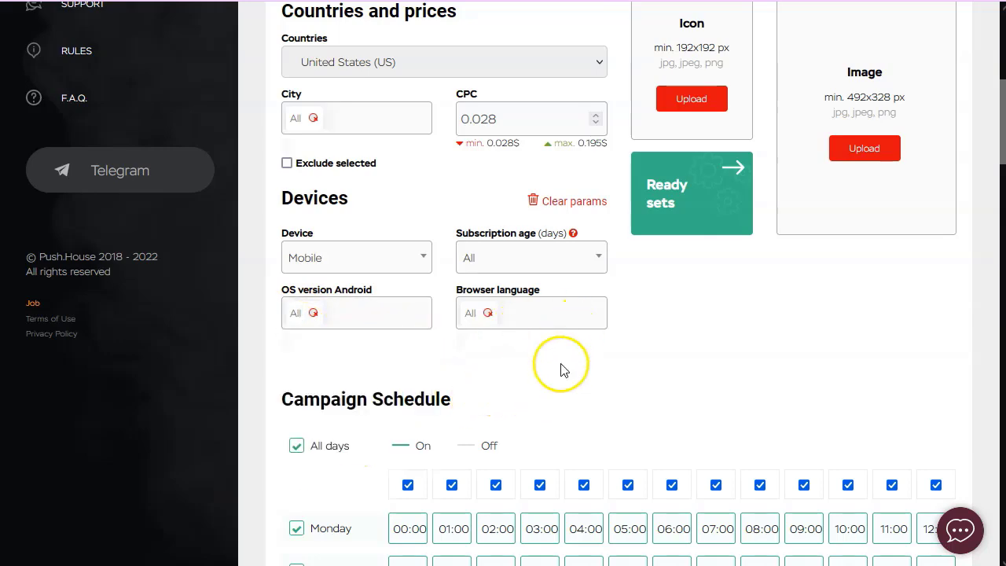
pyautogui.scroll(-2, 561, 373)
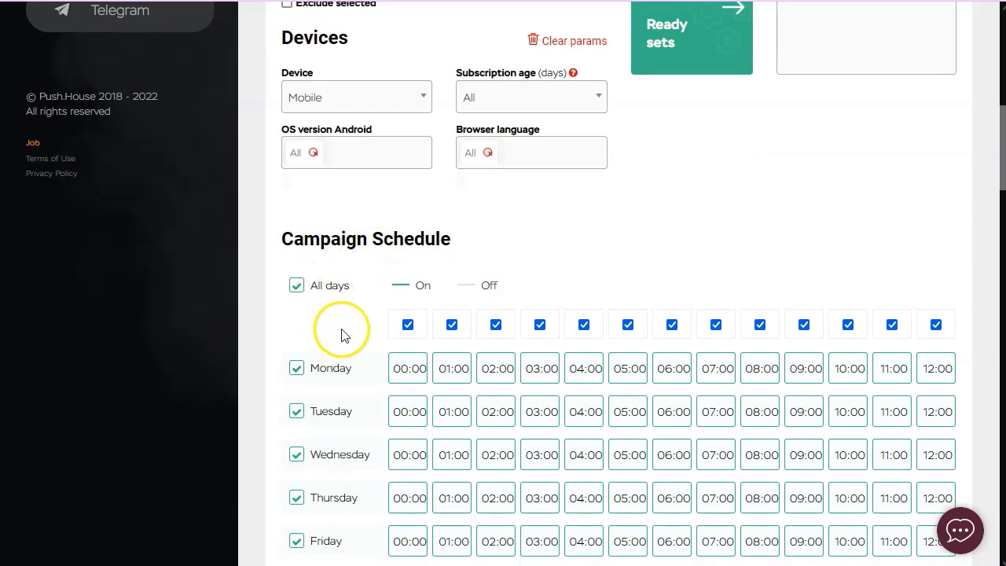
# Uncheck Sunday in Campaign Schedule and note the UTC +2 time-zone setting.
pyautogui.scroll(-1, 374, 334)
pyautogui.scroll(-1, 374, 336)
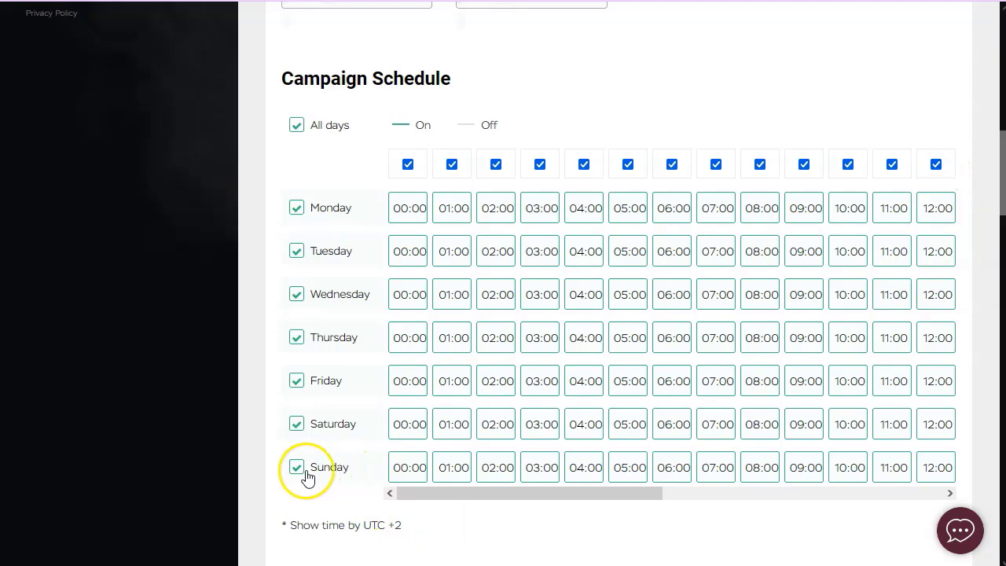
pyautogui.click(302, 471)
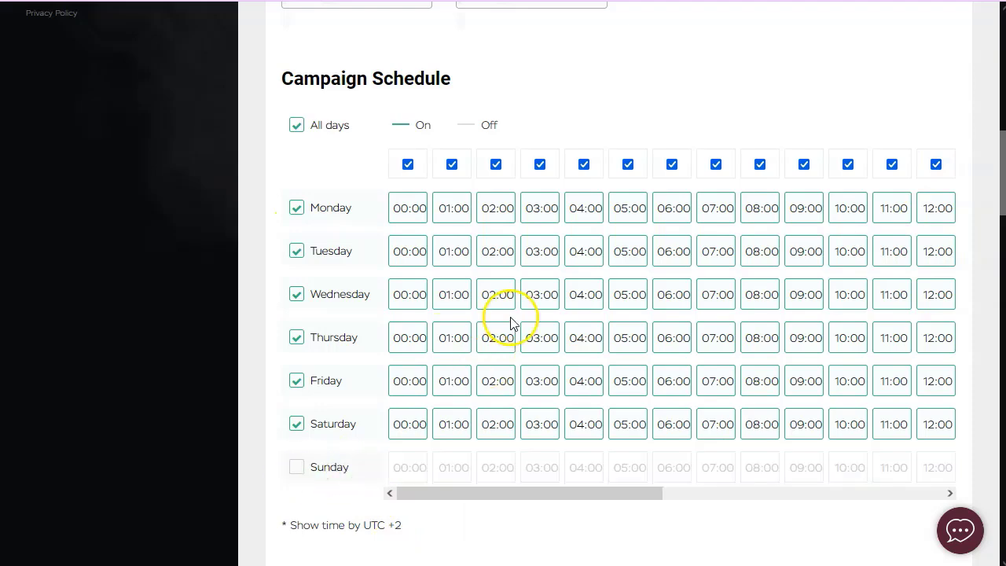
pyautogui.scroll(-3, 510, 353)
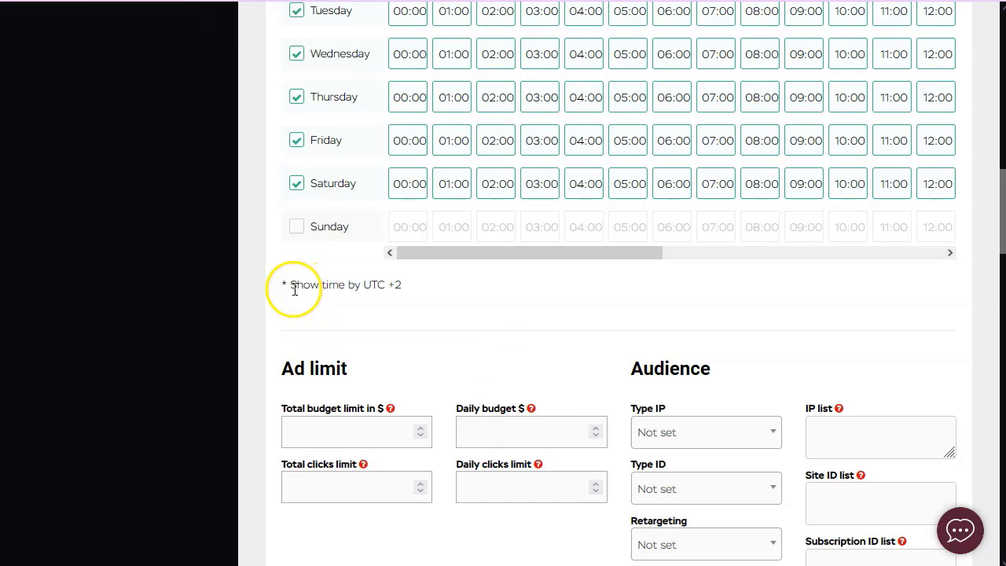
pyautogui.moveTo(352, 288); pyautogui.dragTo(407, 292)
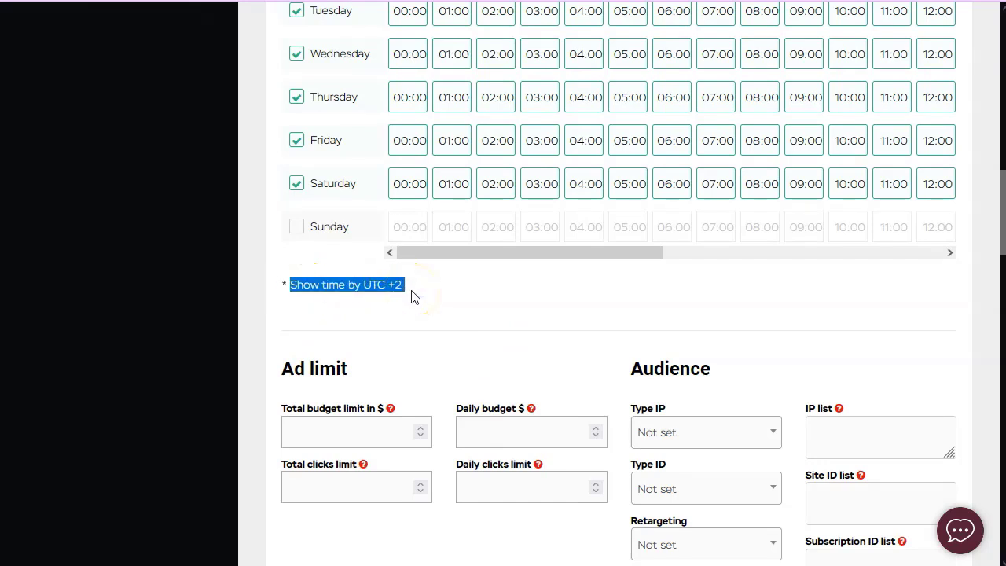
pyautogui.scroll(10, 810, 227)
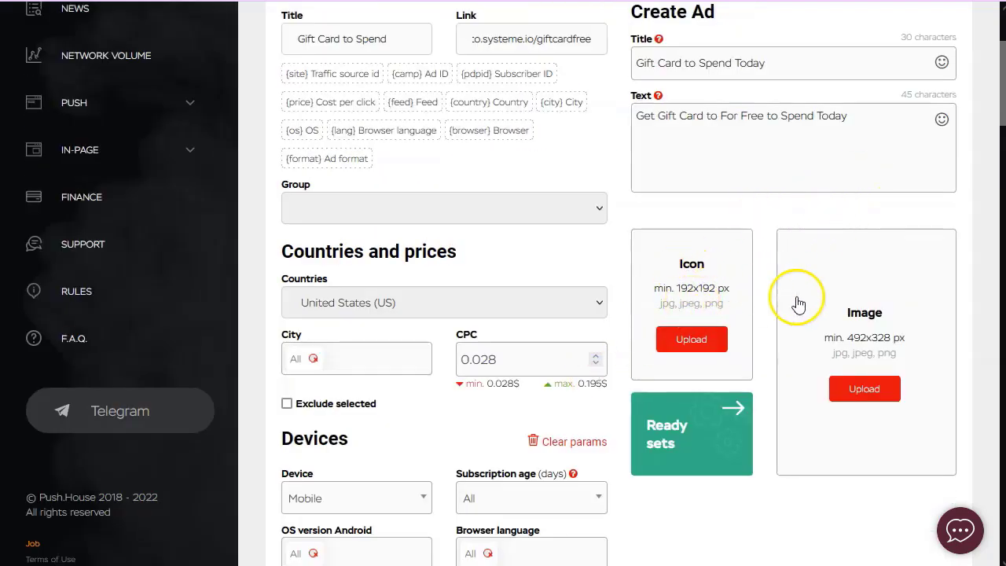
pyautogui.scroll(-12, 459, 290)
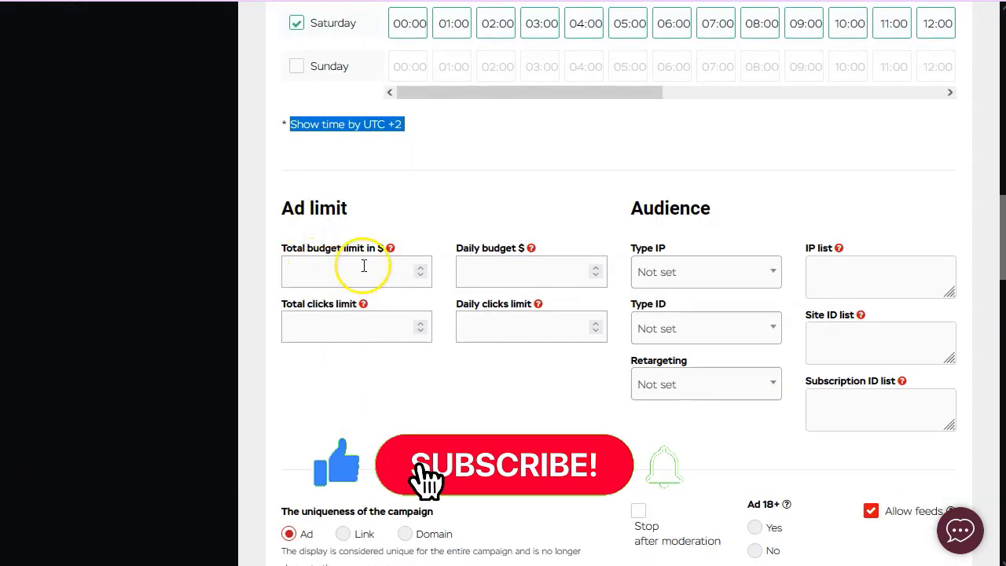
pyautogui.moveTo(390, 250)
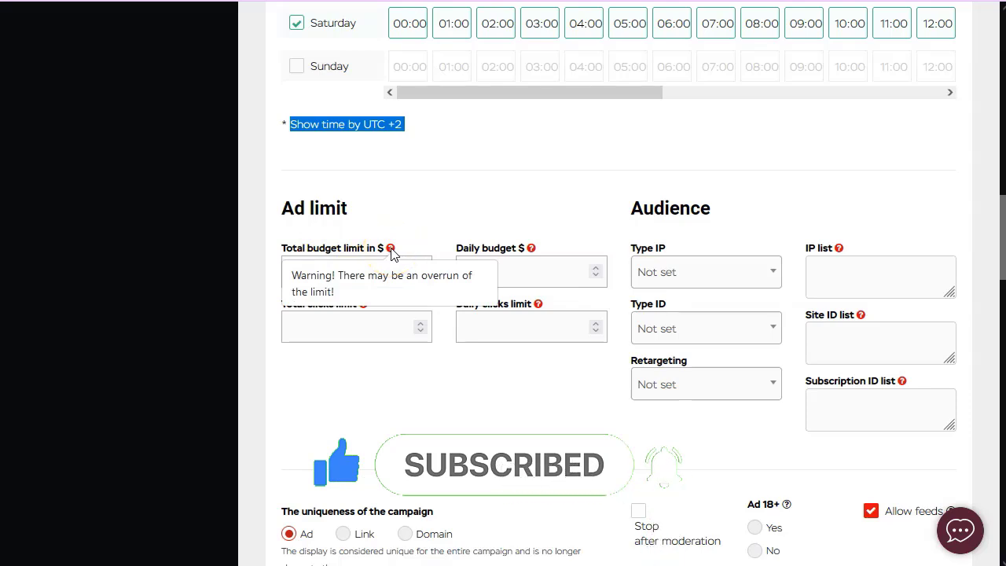
# Enter a $10 total budget limit and a $5 daily budget, leaving click limits empty.
pyautogui.click(414, 224)
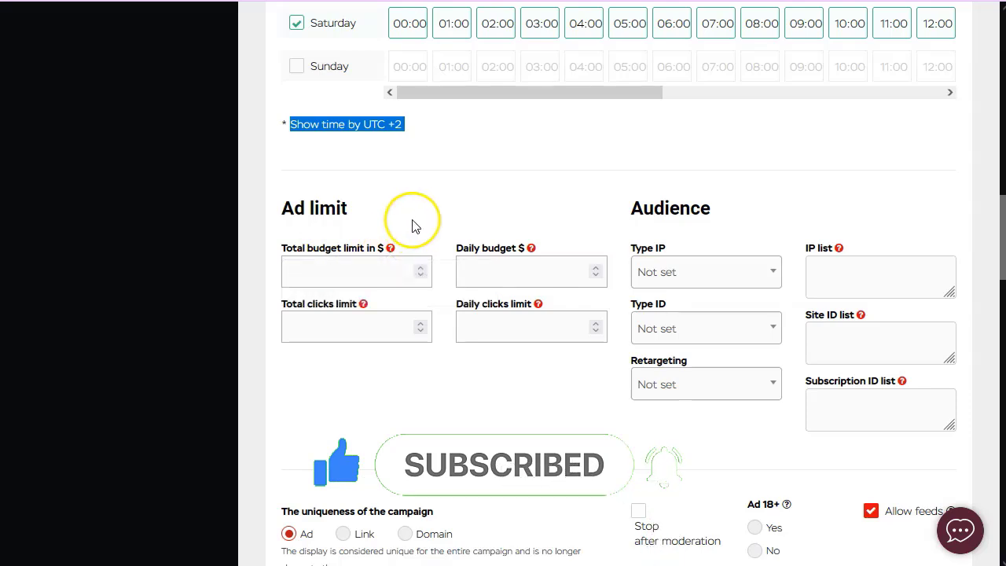
pyautogui.click(369, 276)
pyautogui.write('10')
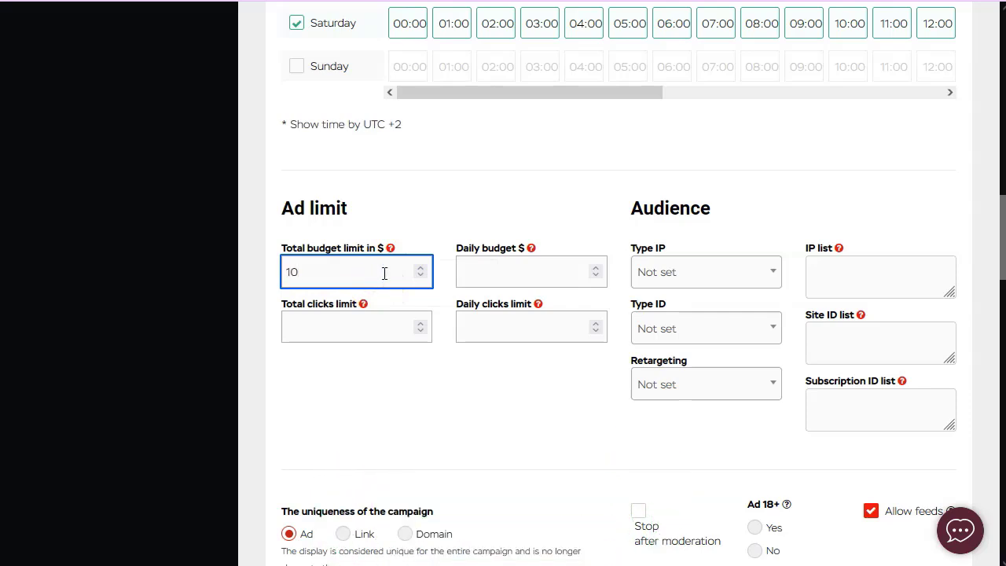
pyautogui.click(504, 273)
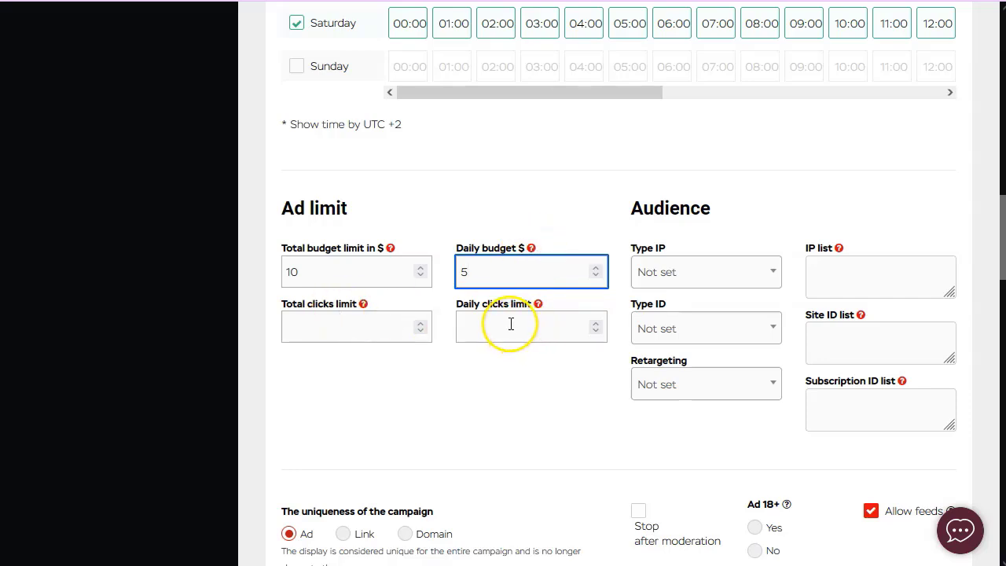
pyautogui.click(696, 251)
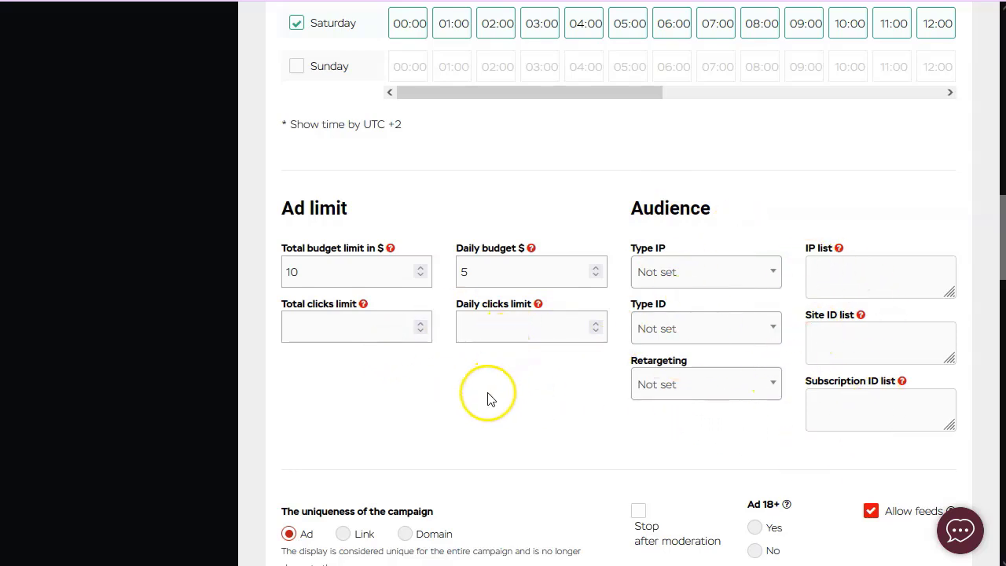
pyautogui.scroll(-2, 487, 398)
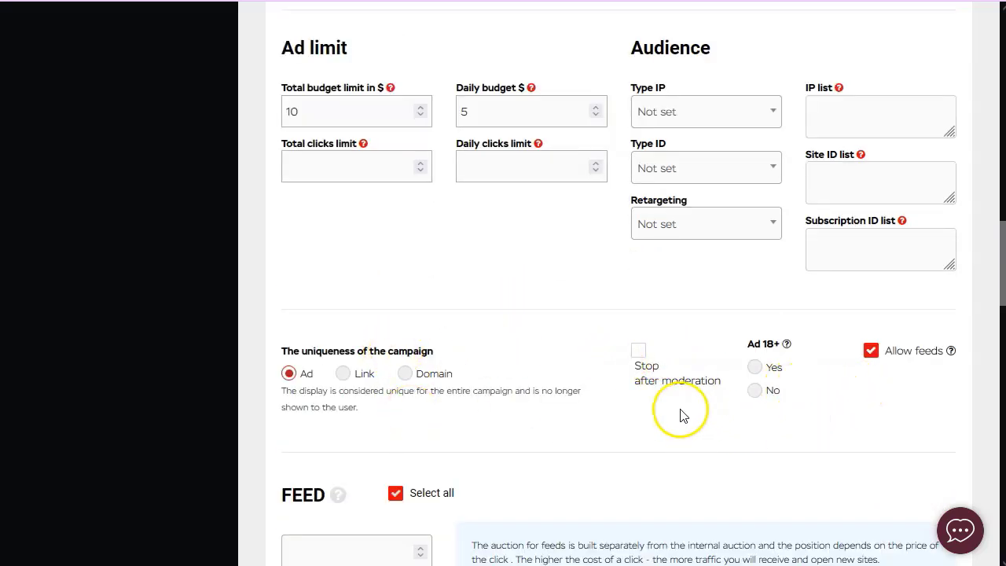
# Turn on Stop after moderation and leave Ad 18+ at No.
pyautogui.click(654, 383)
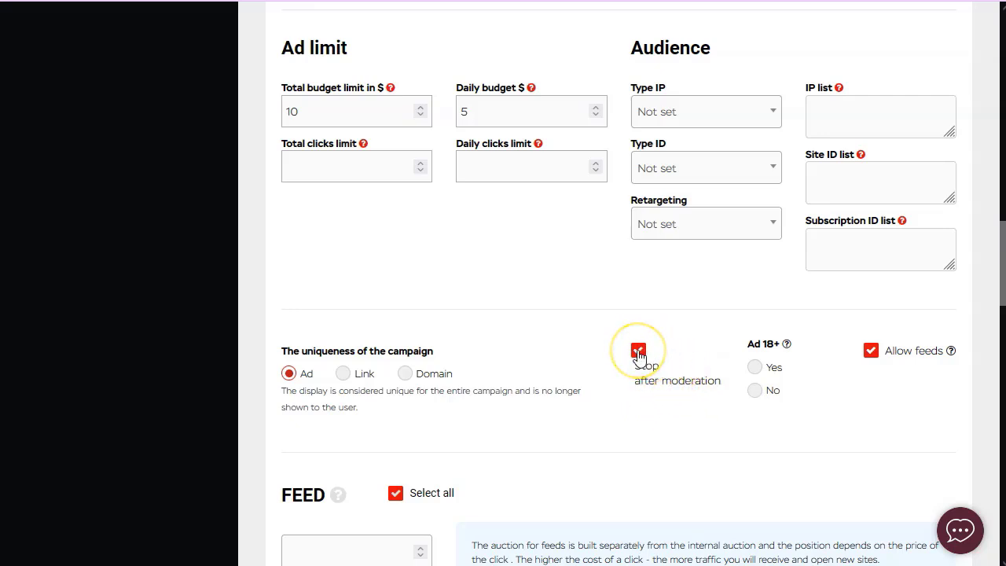
pyautogui.moveTo(788, 345)
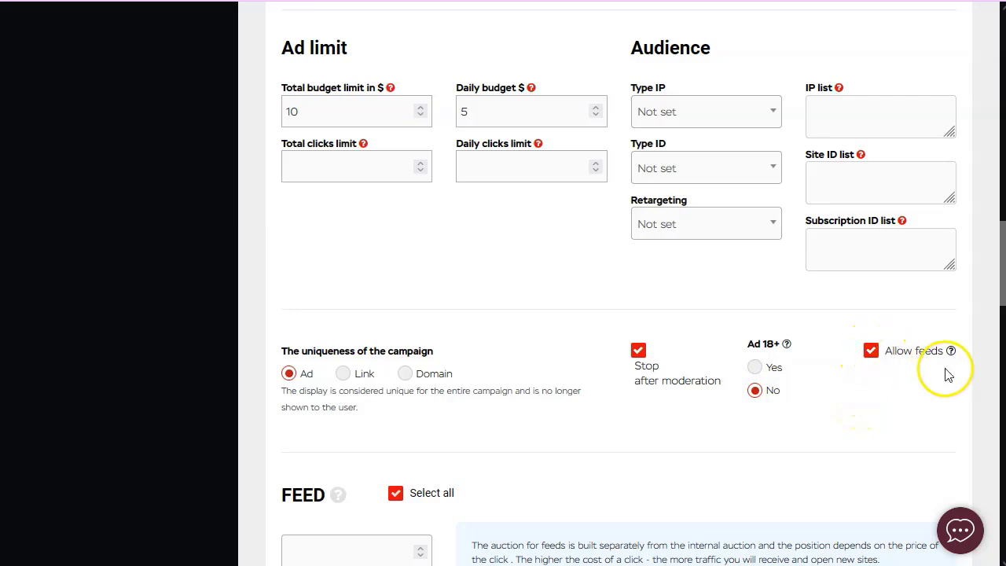
pyautogui.moveTo(952, 353)
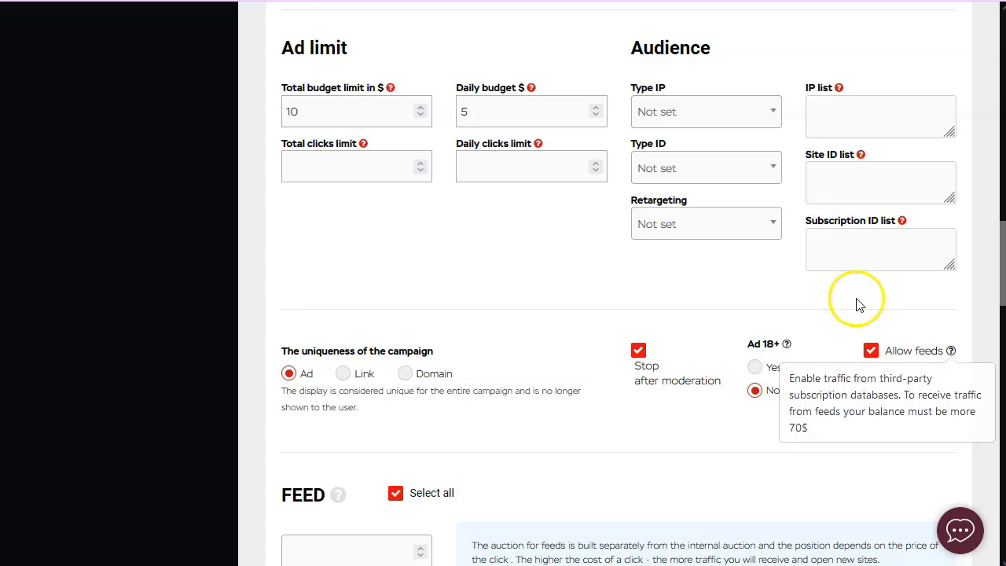
pyautogui.click(870, 351)
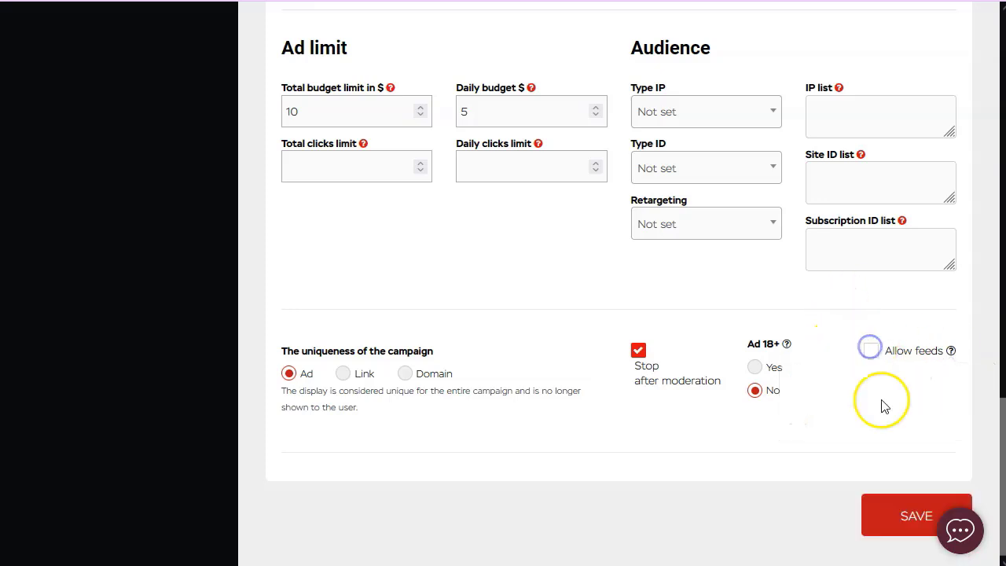
pyautogui.click(871, 357)
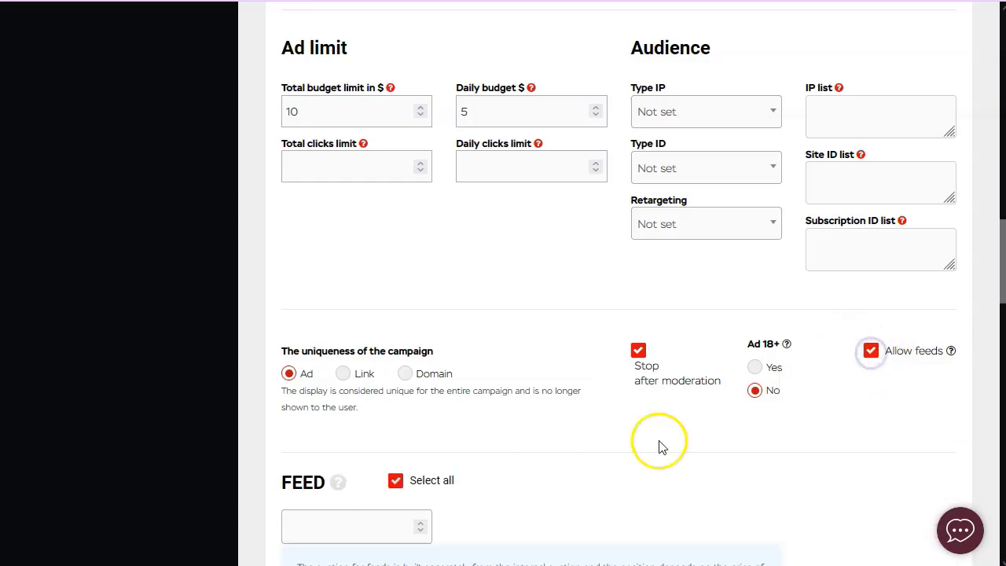
# Uncheck Allow feeds so third-party feed traffic is disabled.
pyautogui.scroll(-3, 337, 413)
pyautogui.scroll(-2, 360, 396)
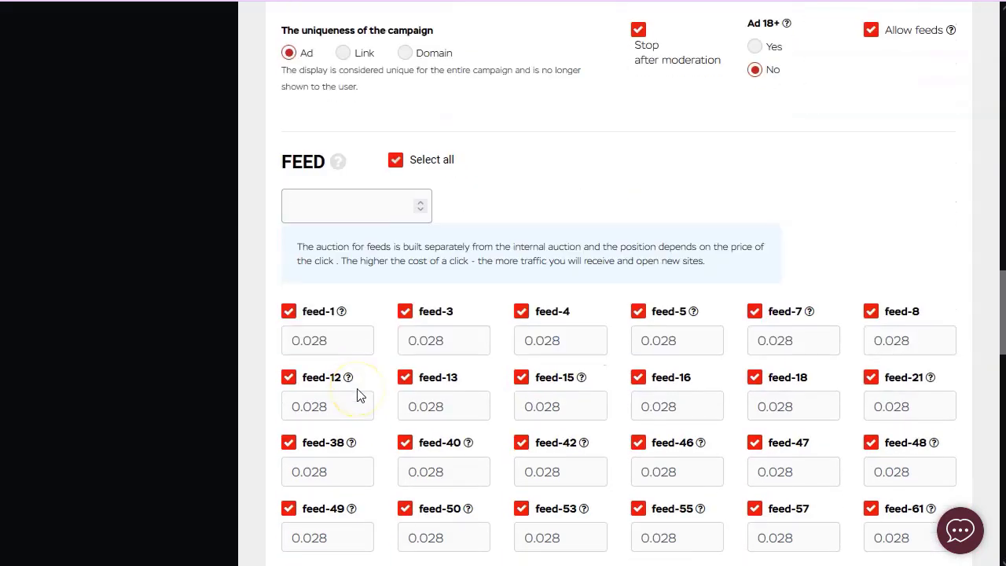
pyautogui.scroll(-1, 357, 395)
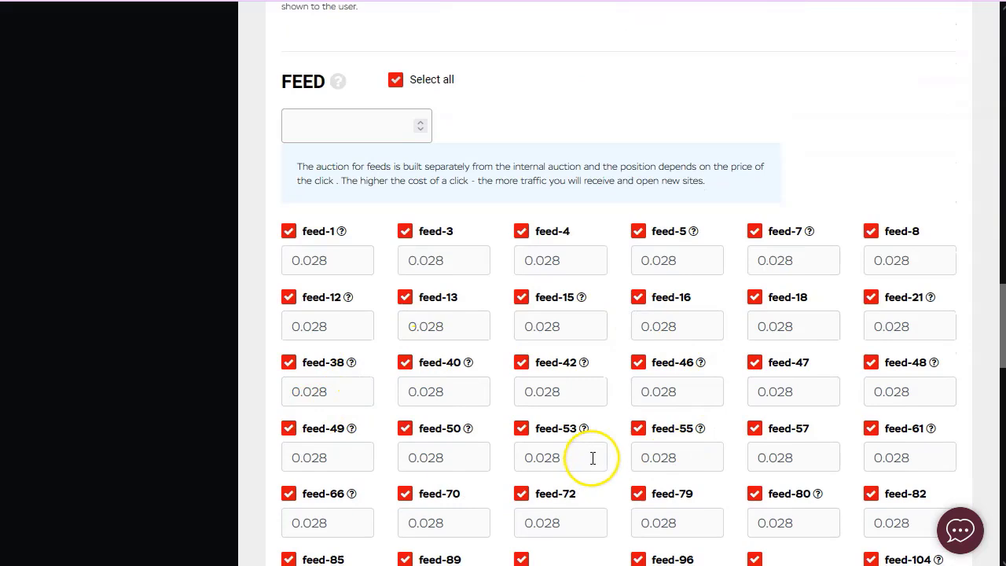
pyautogui.scroll(5, 864, 330)
pyautogui.click(870, 312)
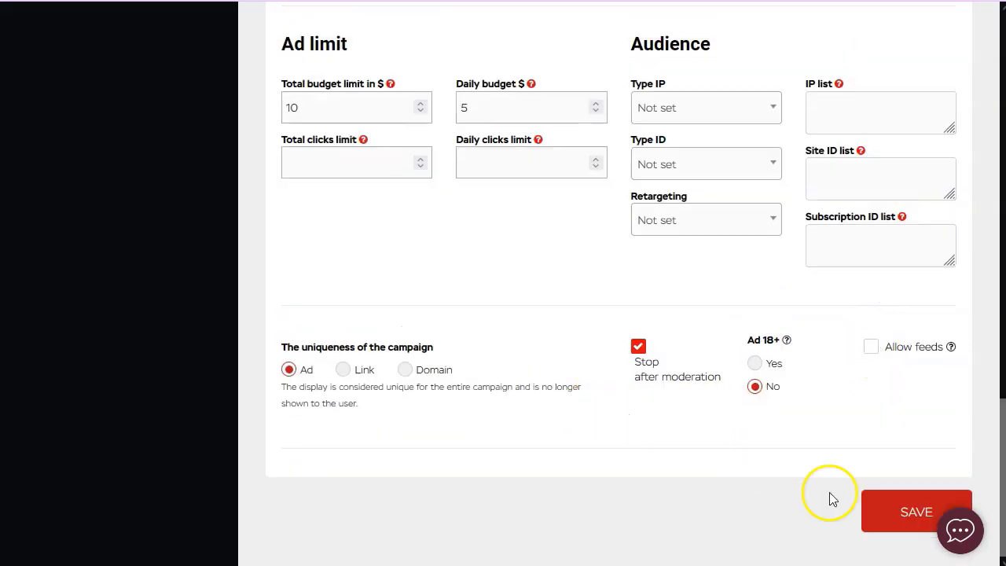
pyautogui.scroll(15, 686, 226)
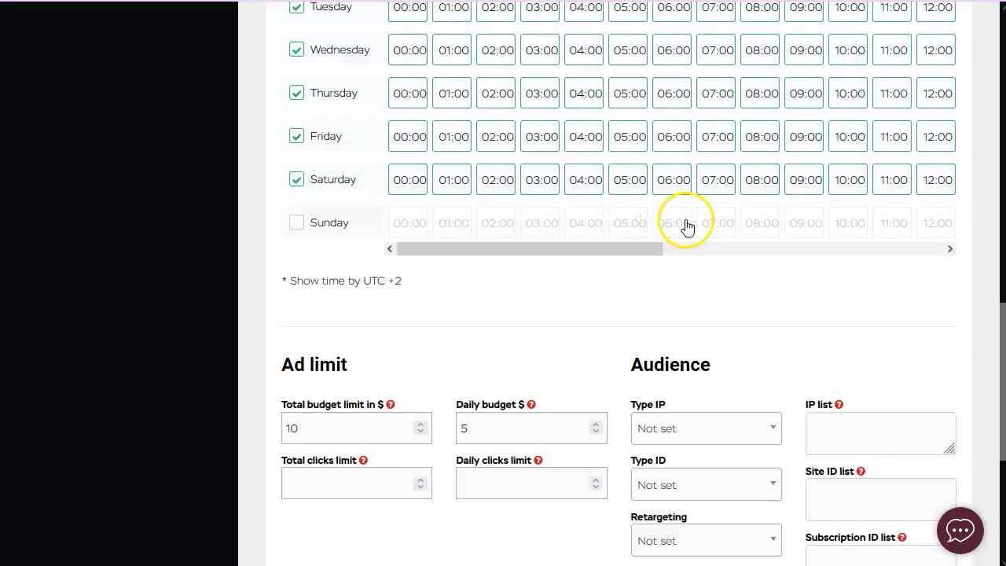
pyautogui.scroll(2, 756, 284)
pyautogui.scroll(-2, 755, 292)
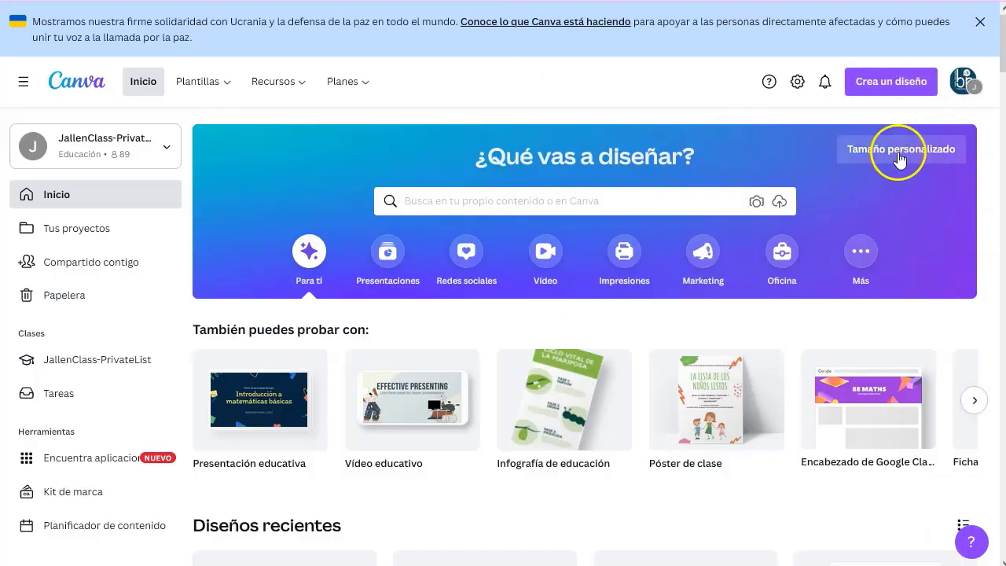
# Create a custom-size Canva design of 492 × 328 px.
pyautogui.click(893, 166)
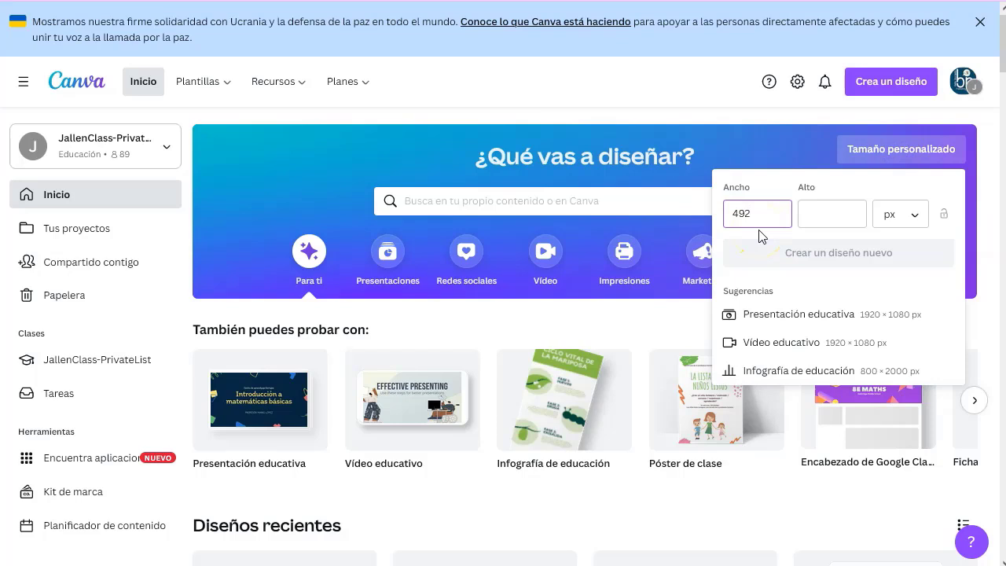
pyautogui.write('320')
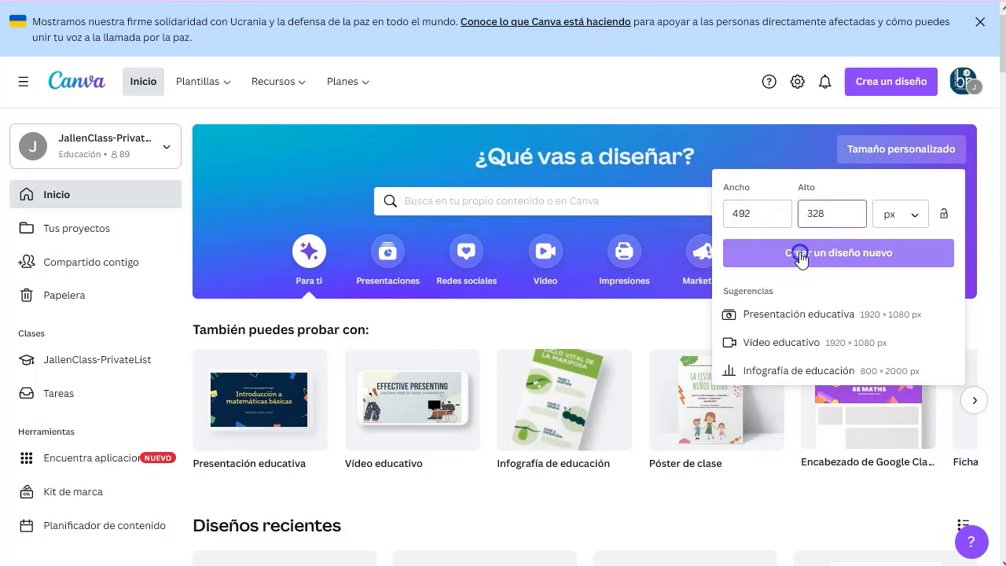
pyautogui.click(764, 253)
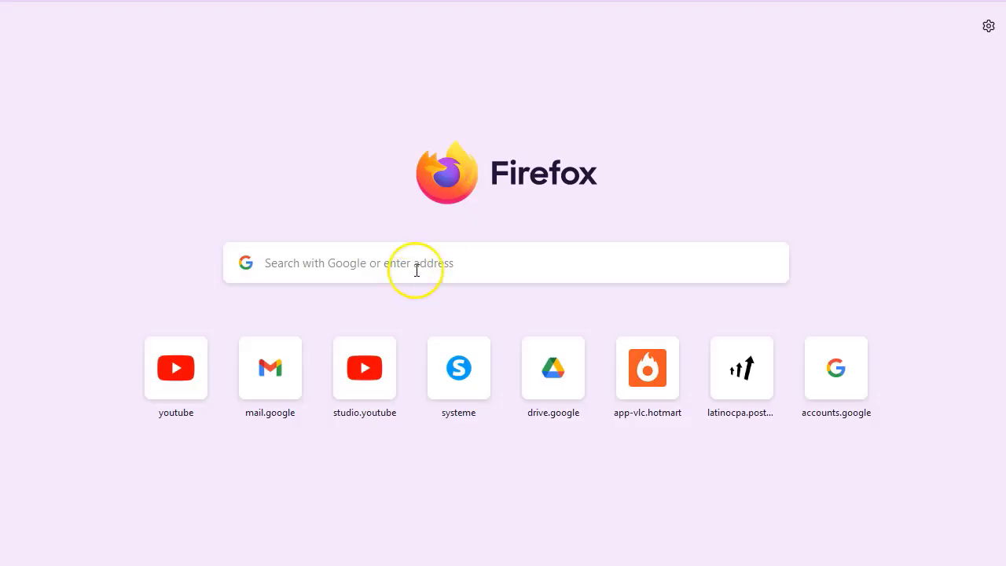
# Search Google for 'Gift Card' and switch to image results.
pyautogui.click(417, 263)
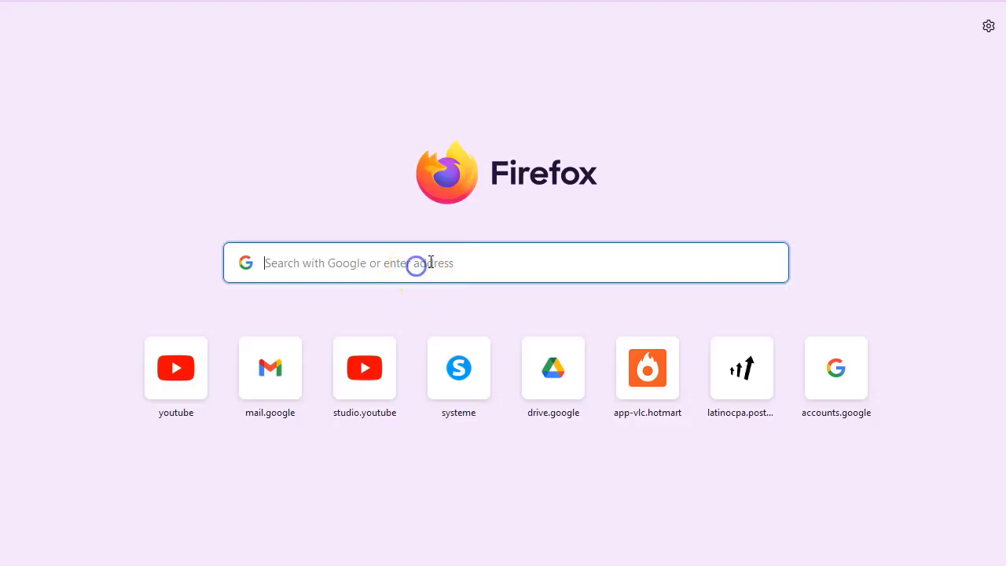
pyautogui.write('Gift Card')
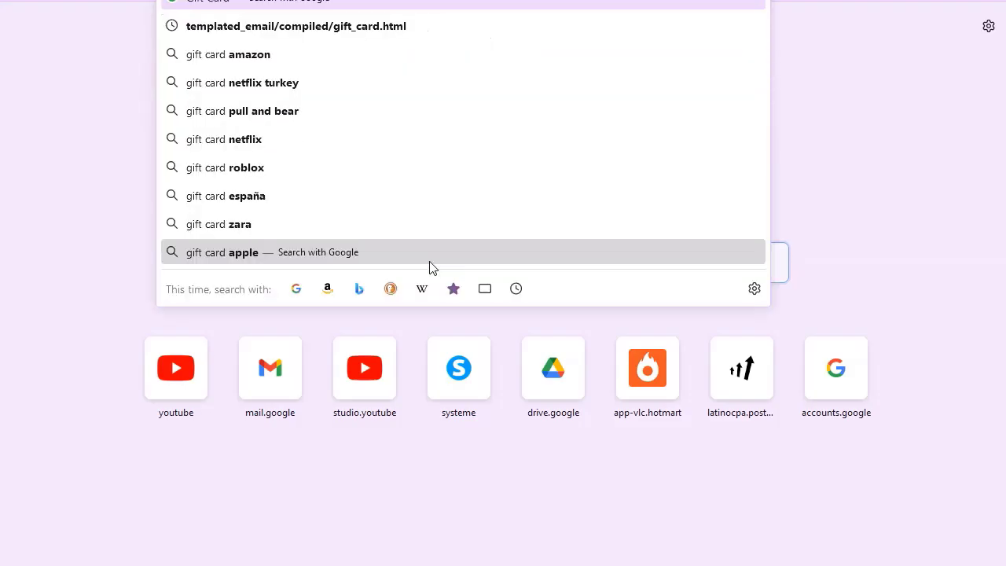
pyautogui.press('Return')
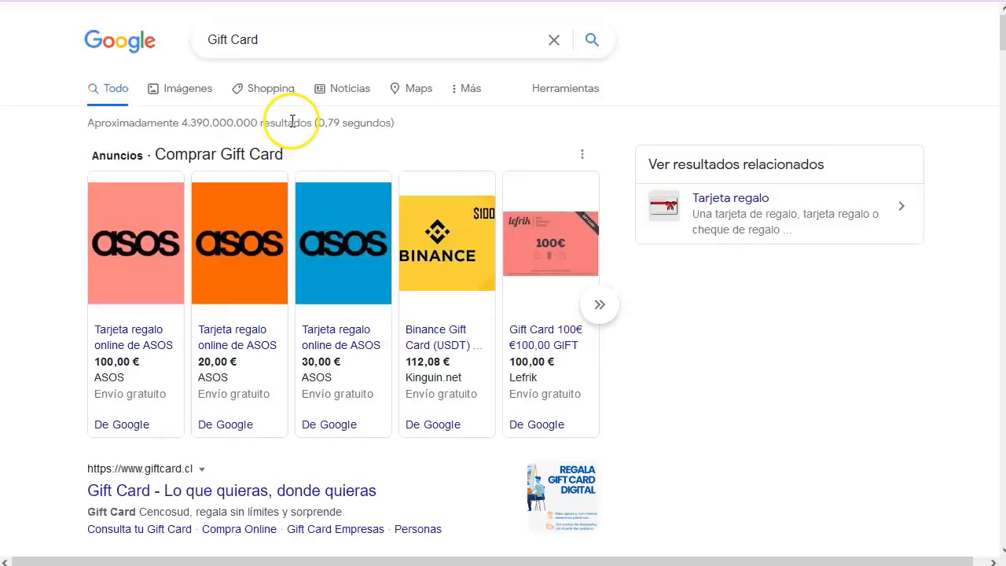
pyautogui.click(154, 84)
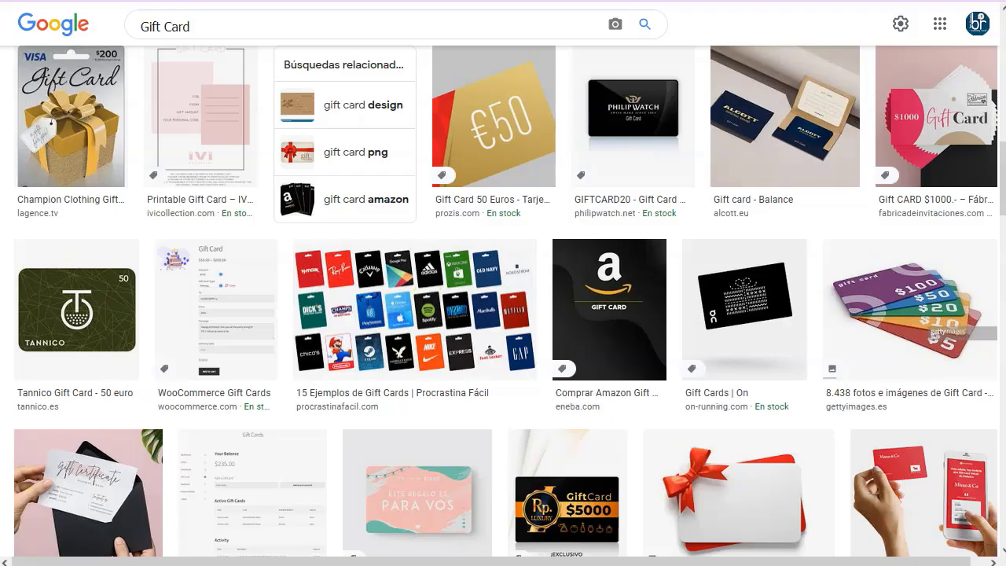
# Open the gift-card collage image in a new tab and browse further results.
pyautogui.rightClick(425, 313)
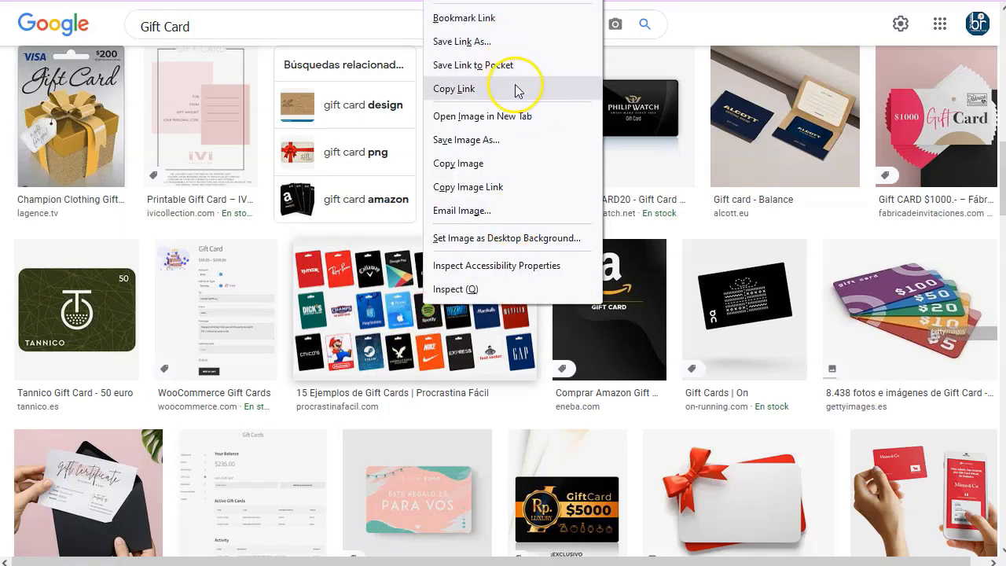
pyautogui.click(521, 116)
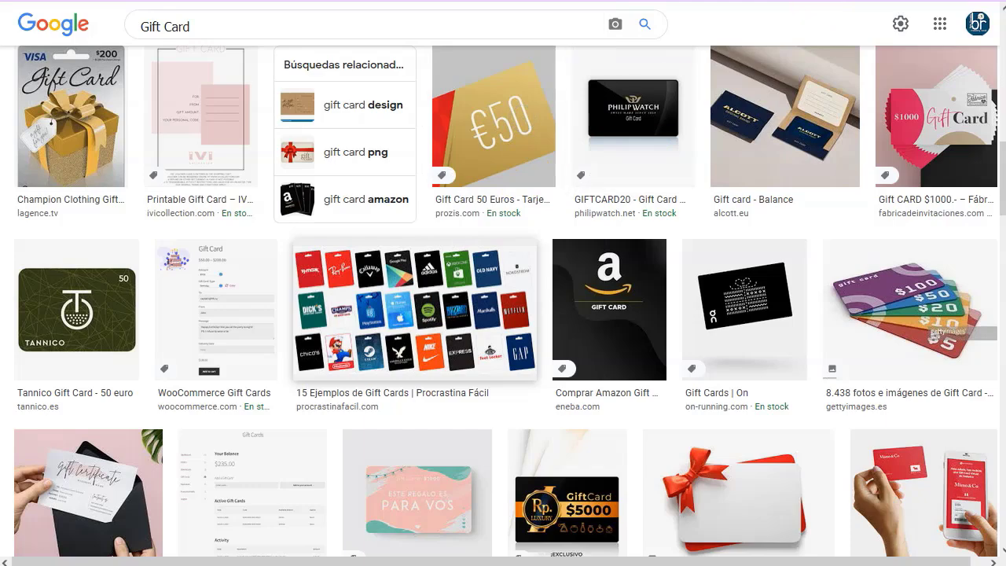
pyautogui.scroll(-10, 373, 318)
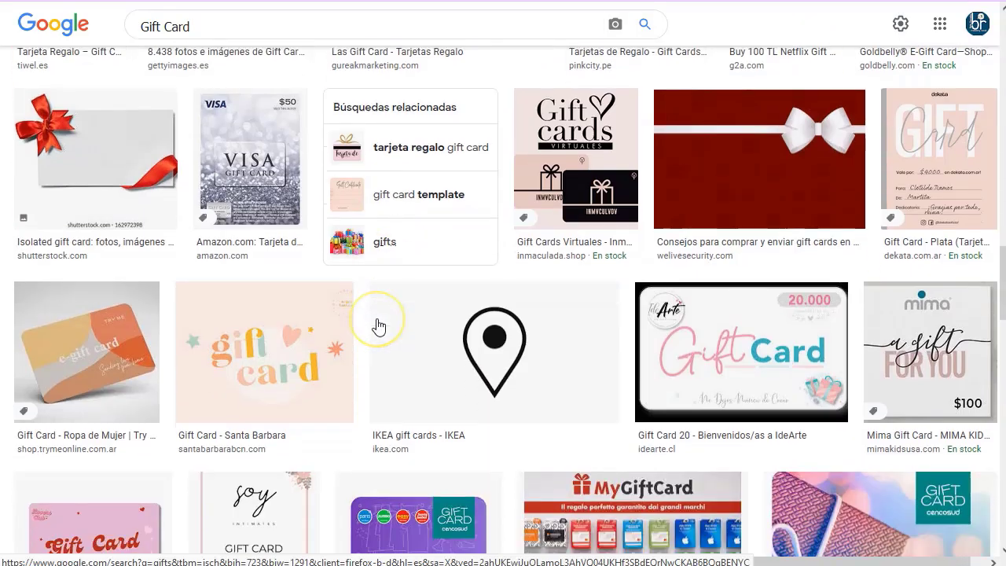
pyautogui.scroll(-4, 377, 325)
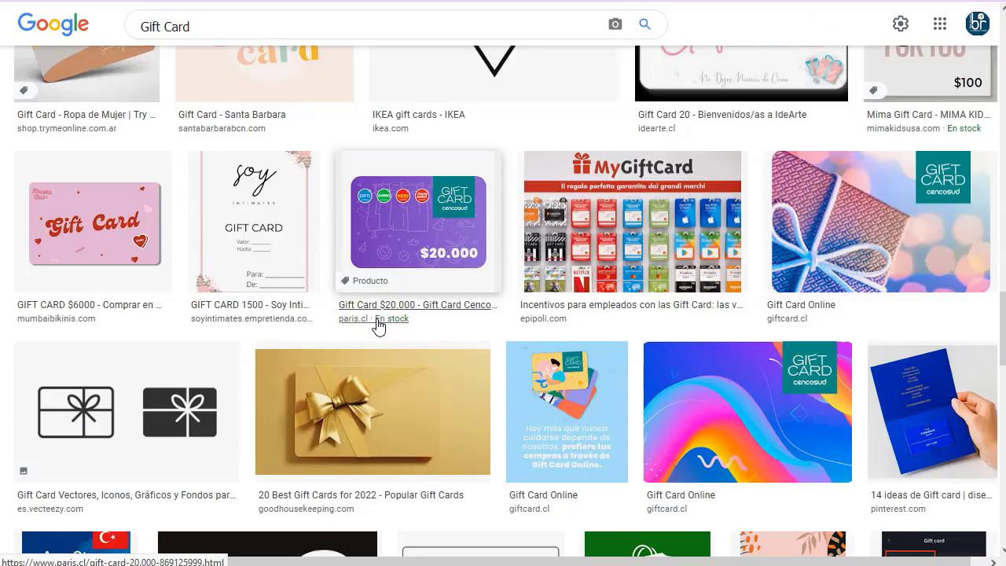
pyautogui.scroll(-4, 378, 326)
pyautogui.click(326, 351)
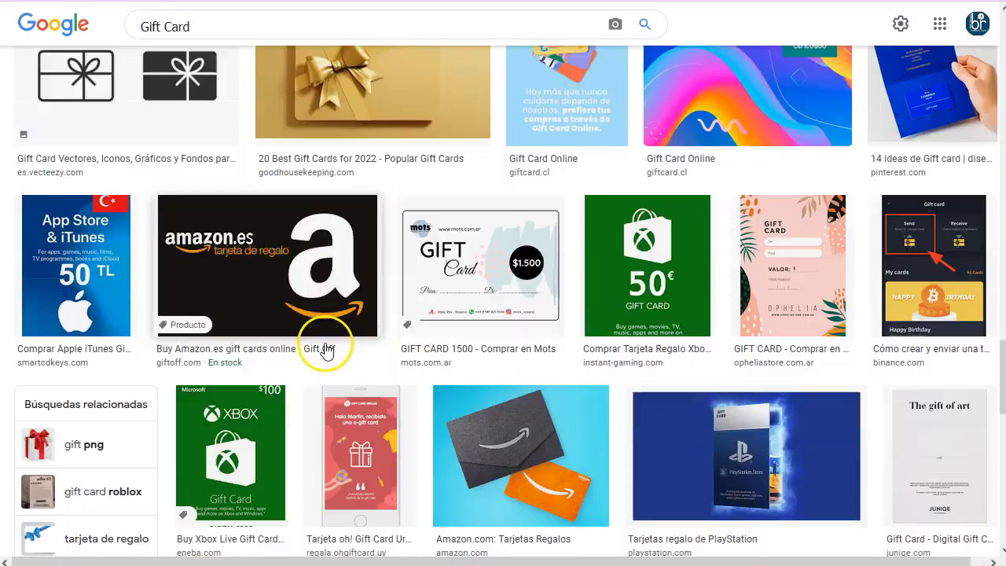
pyautogui.scroll(-8, 326, 351)
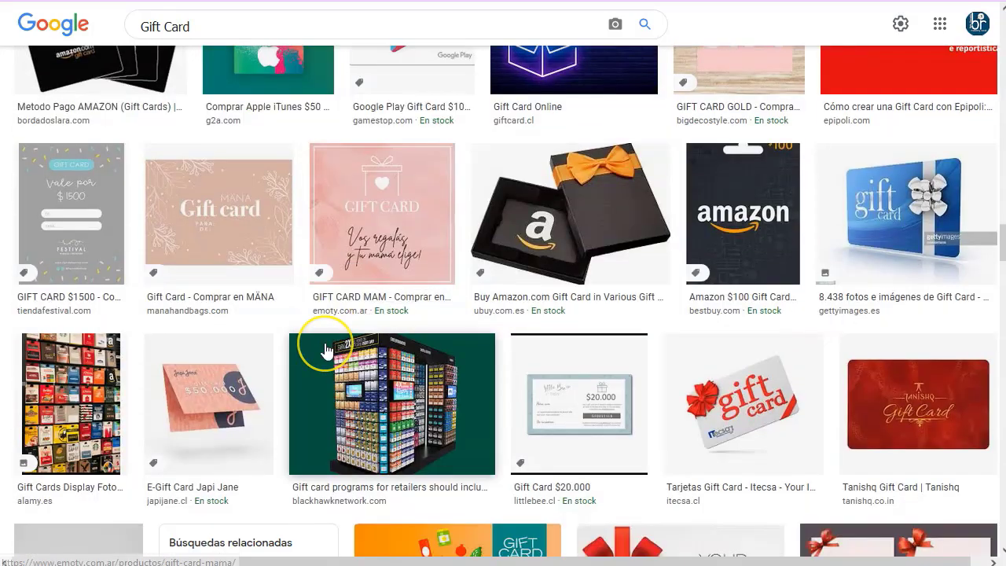
pyautogui.scroll(-2, 326, 351)
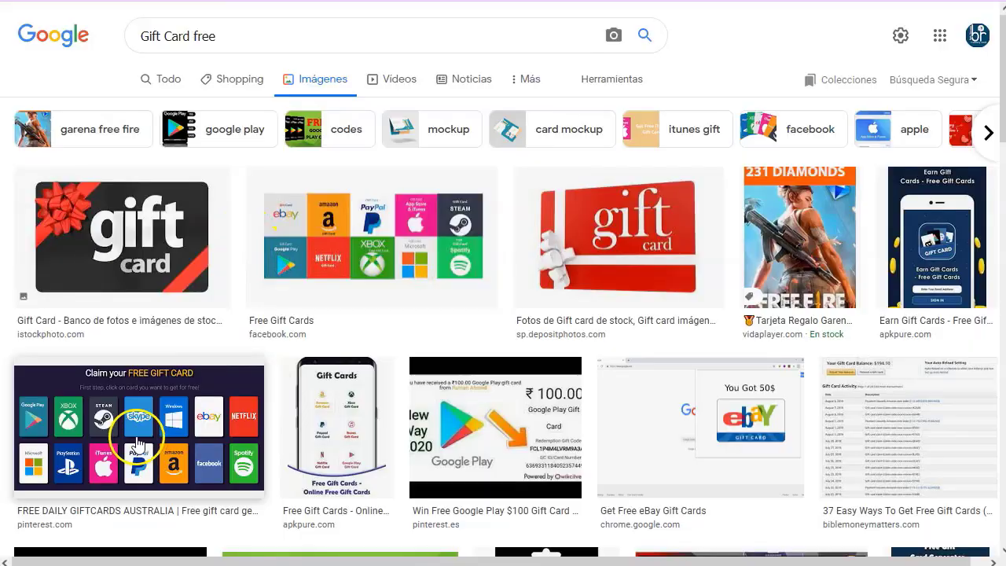
# Save the full-size 'Claim your FREE GIFT CARD' logo-grid image as a PNG.
pyautogui.rightClick(138, 443)
pyautogui.click(239, 73)
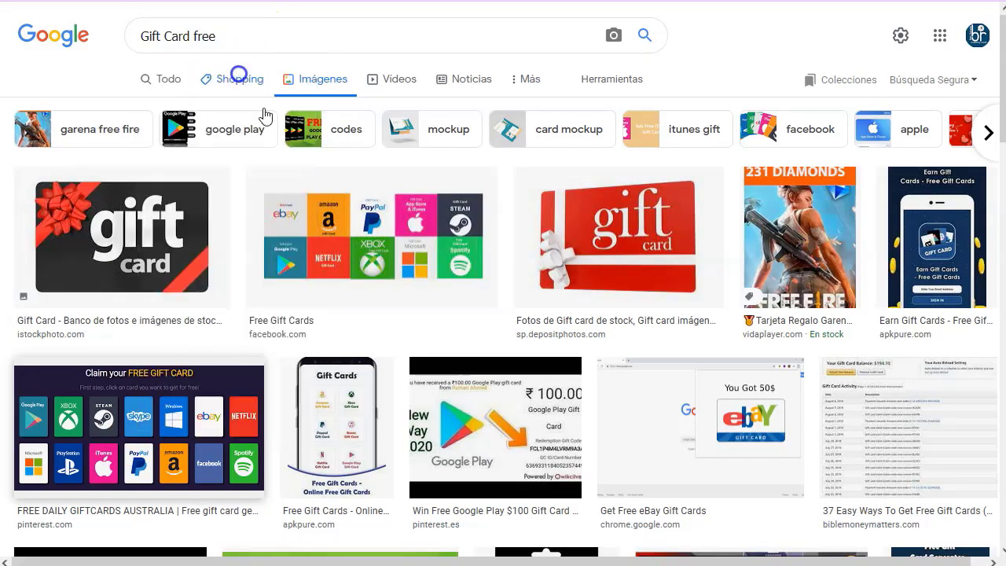
pyautogui.hotkey('ctrl', 'Tab')
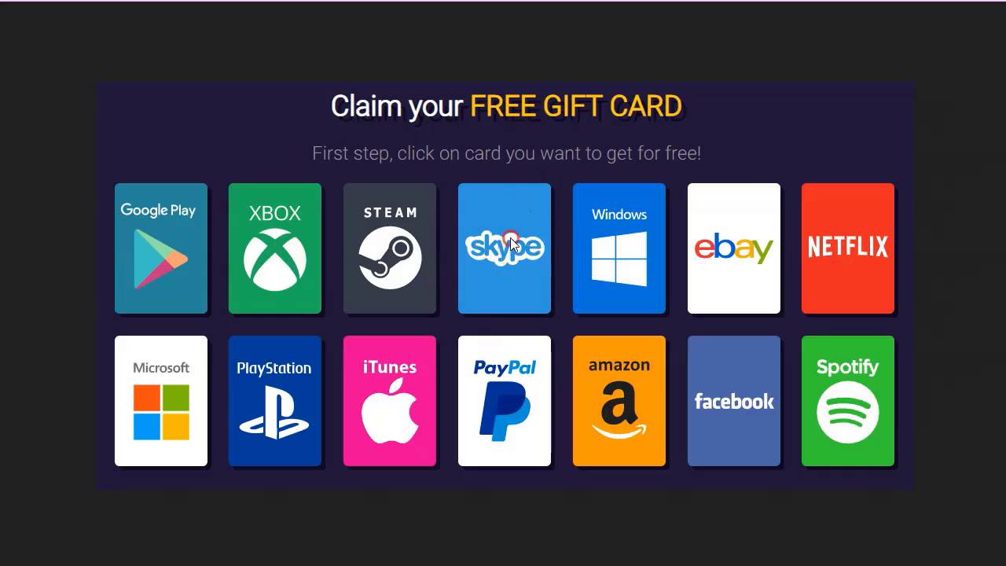
pyautogui.rightClick(511, 243)
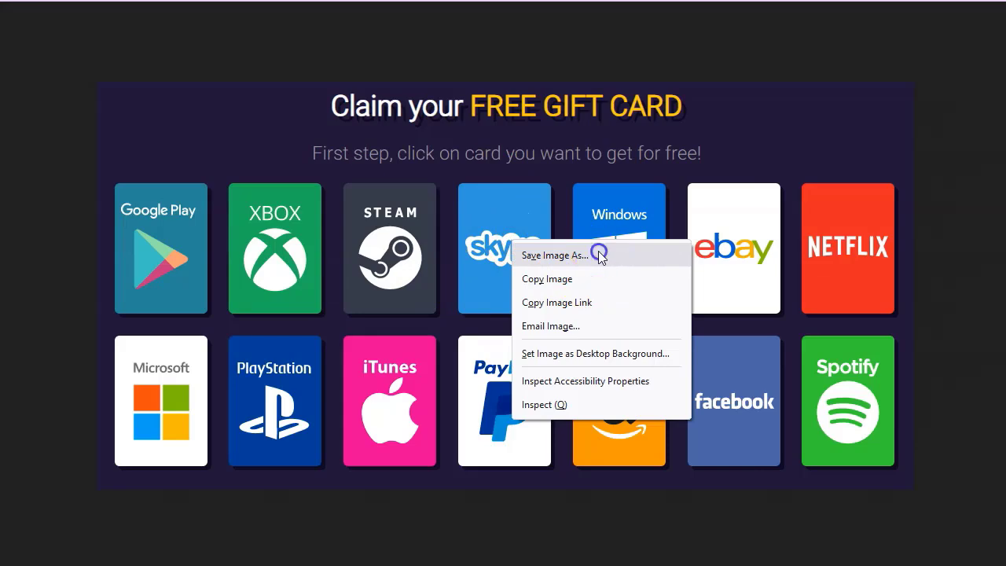
pyautogui.click(597, 256)
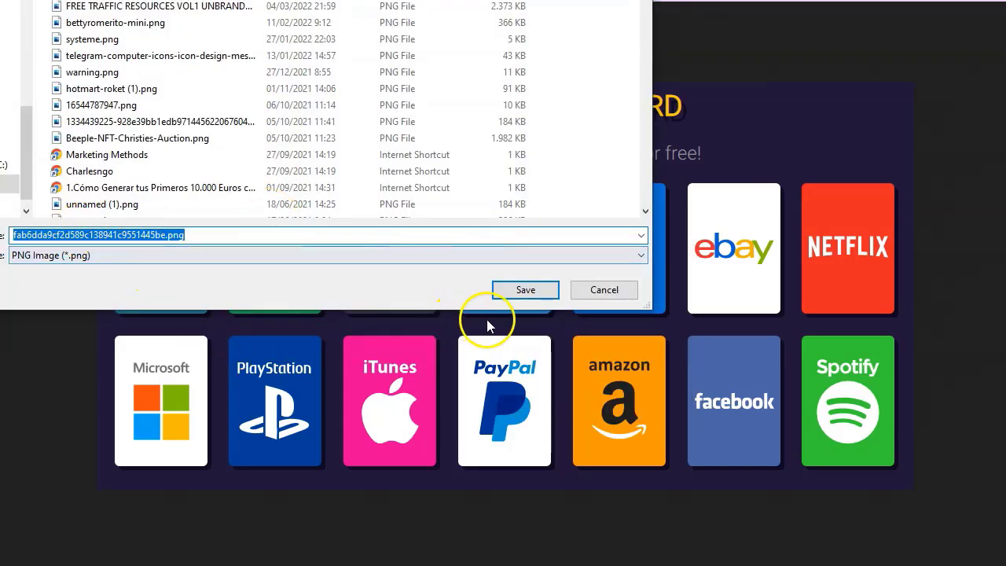
pyautogui.click(523, 289)
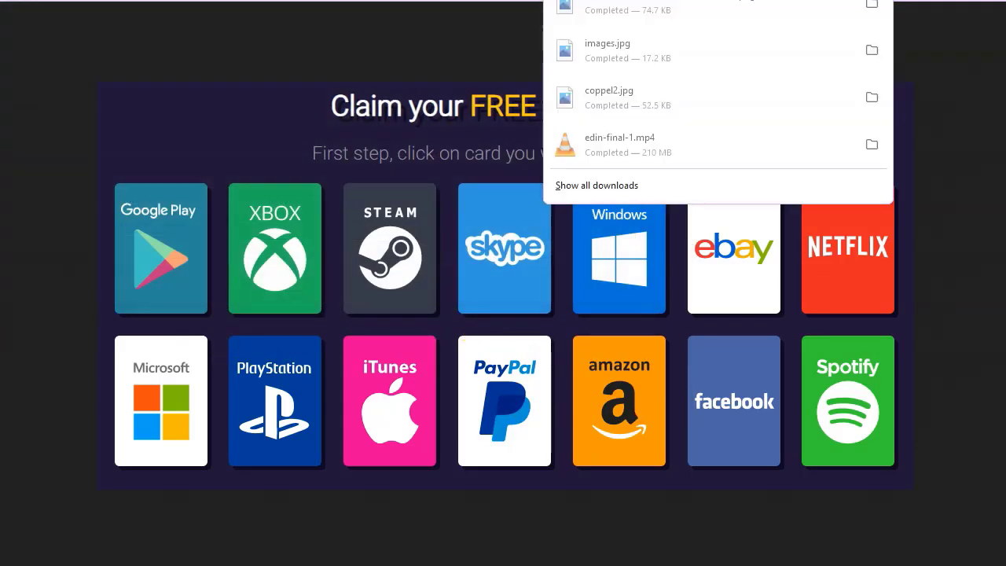
# Return to the results and save the assorted gift-cards photo.
pyautogui.press('Escape')
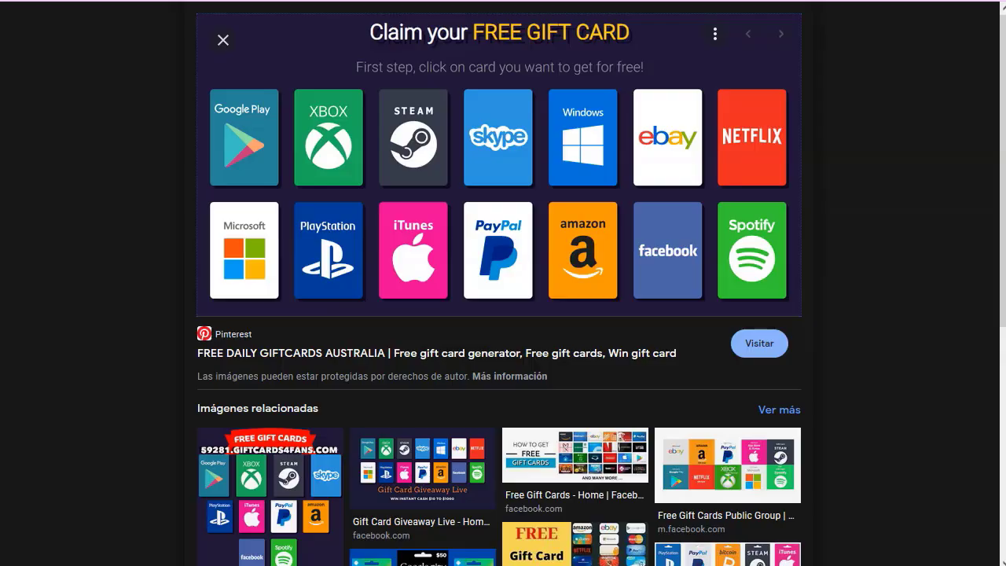
pyautogui.press('Escape')
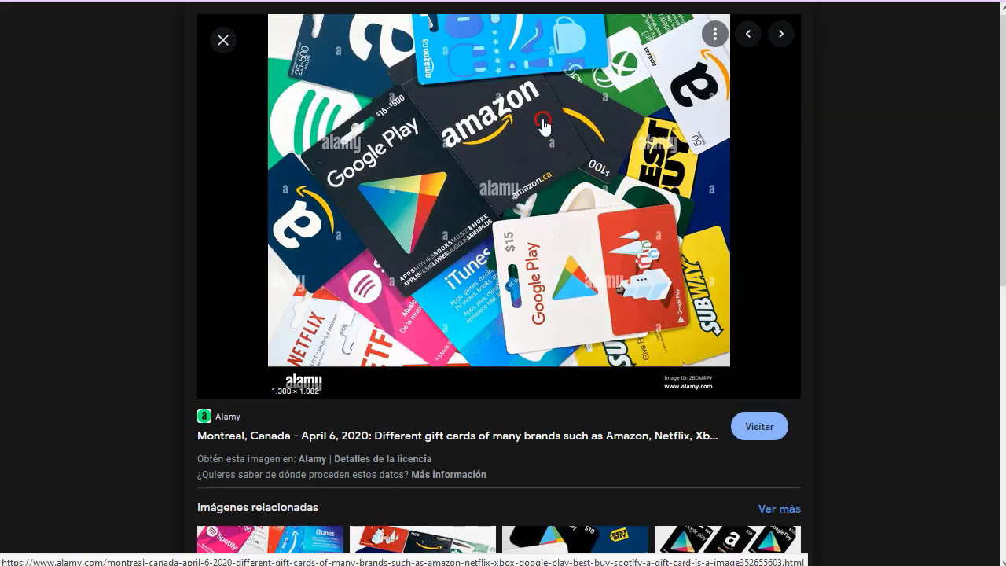
pyautogui.rightClick(544, 122)
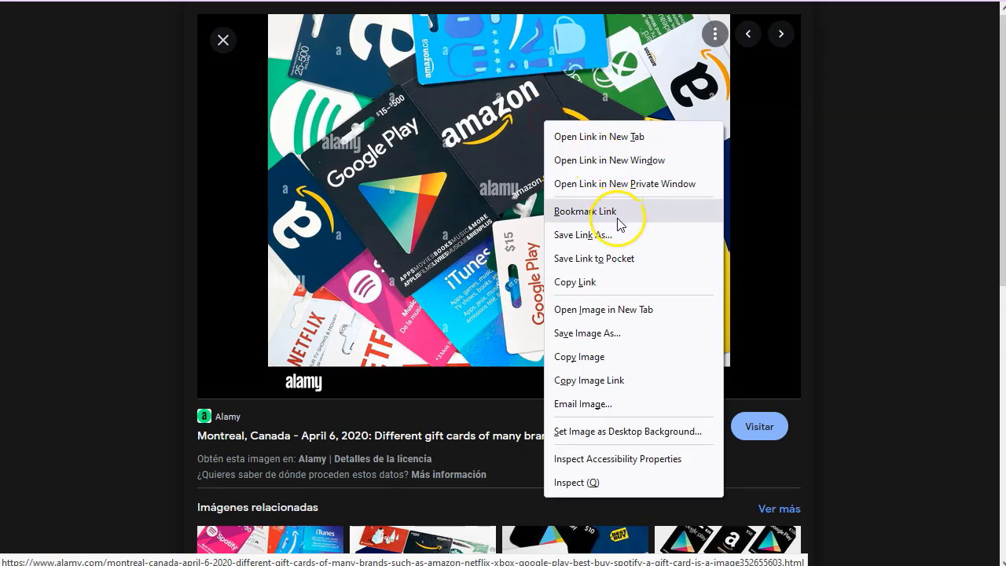
pyautogui.click(620, 333)
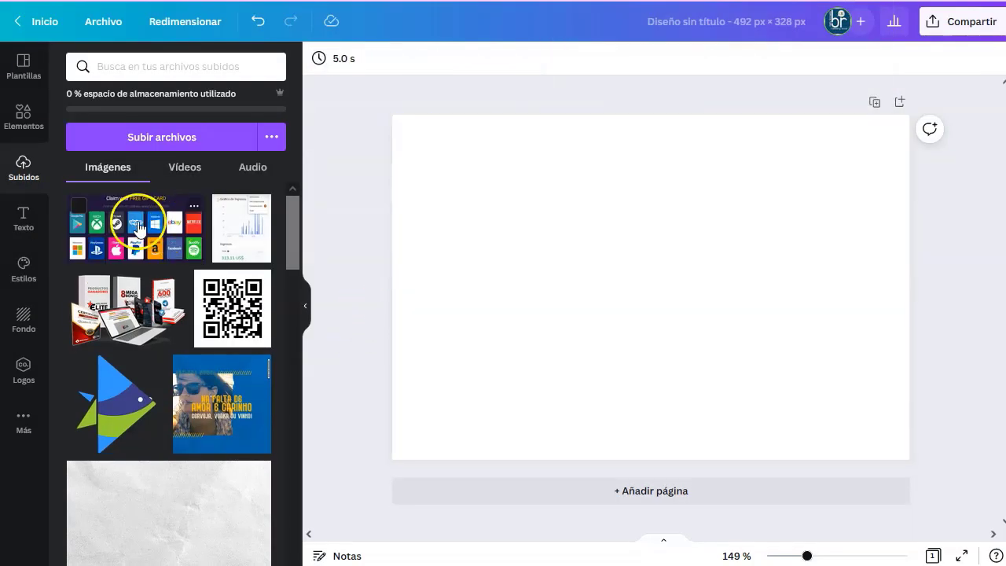
# Place the uploaded 'Claim your FREE GIFT CARD' image and stretch it across the full page top.
pyautogui.click(125, 220)
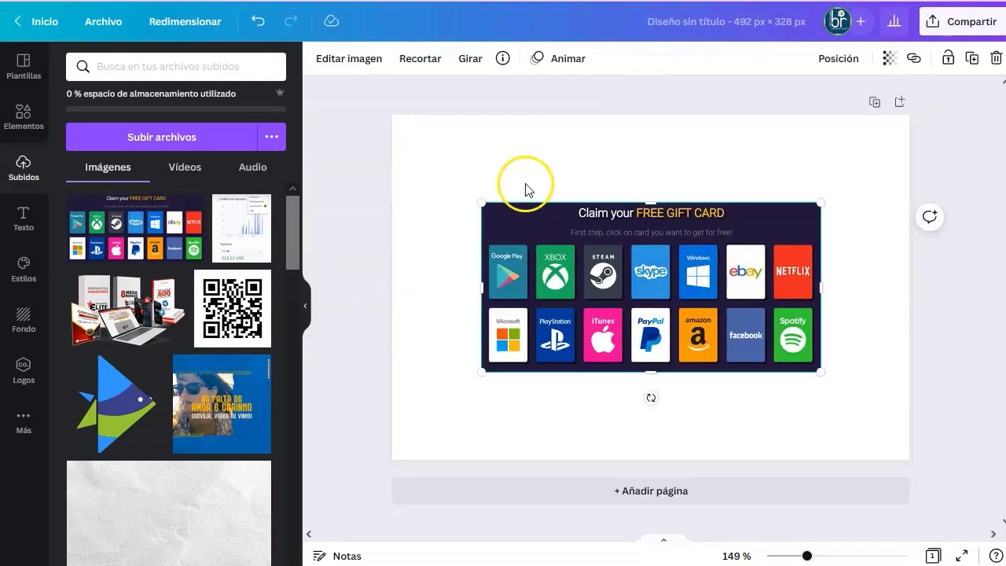
pyautogui.moveTo(478, 201); pyautogui.dragTo(398, 141)
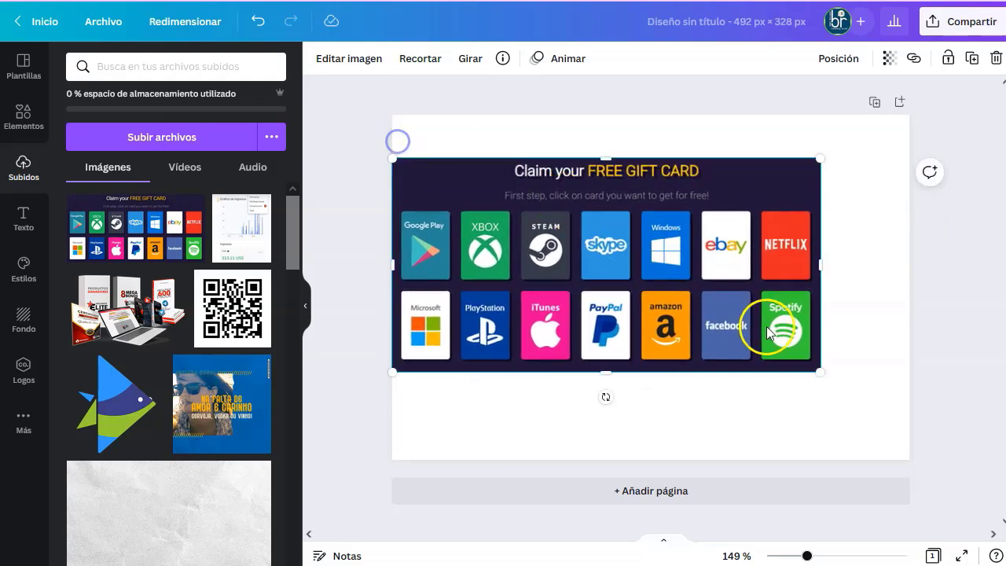
pyautogui.moveTo(821, 369); pyautogui.dragTo(905, 429)
pyautogui.moveTo(601, 170); pyautogui.dragTo(602, 128)
pyautogui.click(841, 377)
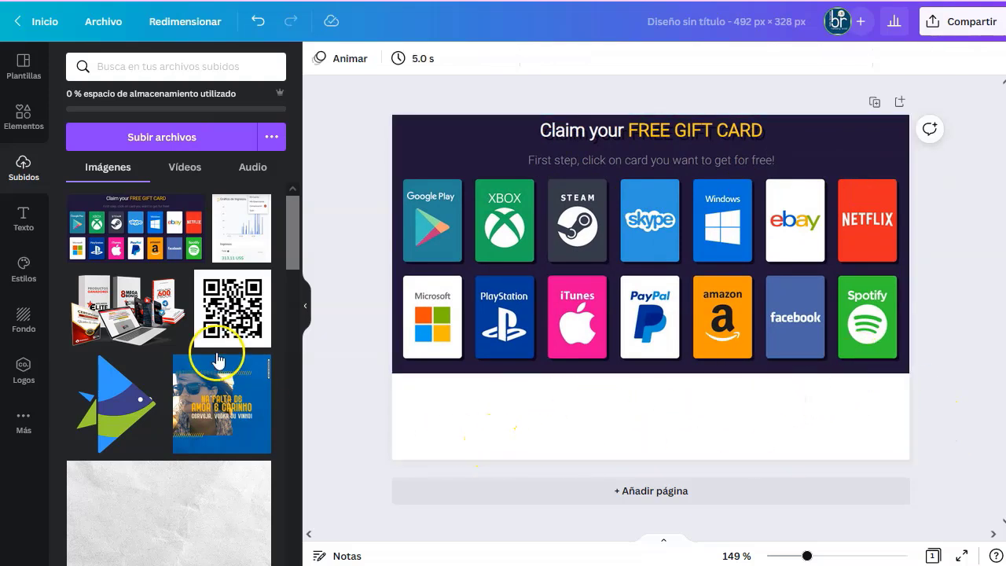
# Add the Personas y Tecnología text template and move it lower on the page.
pyautogui.click(24, 220)
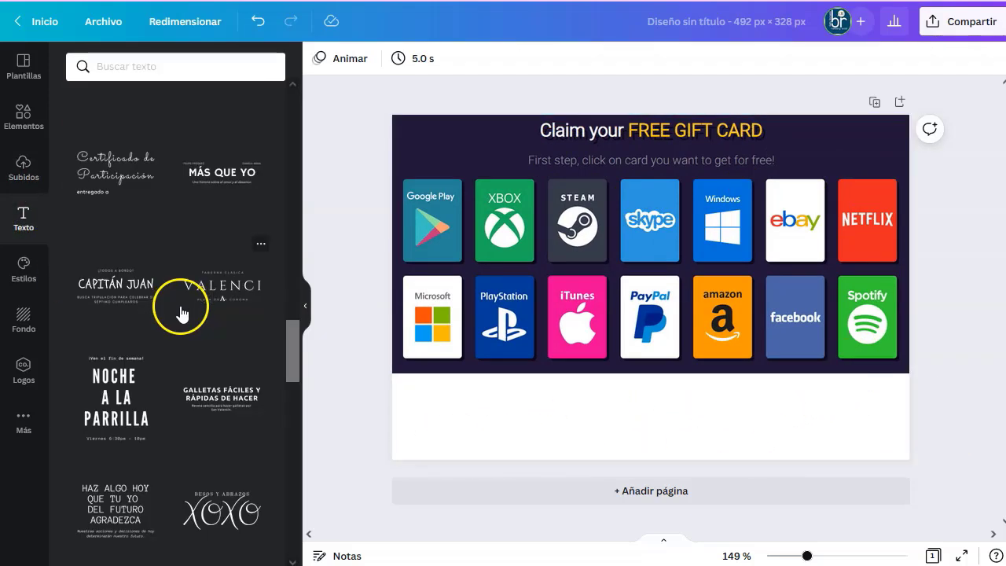
pyautogui.scroll(-7, 150, 419)
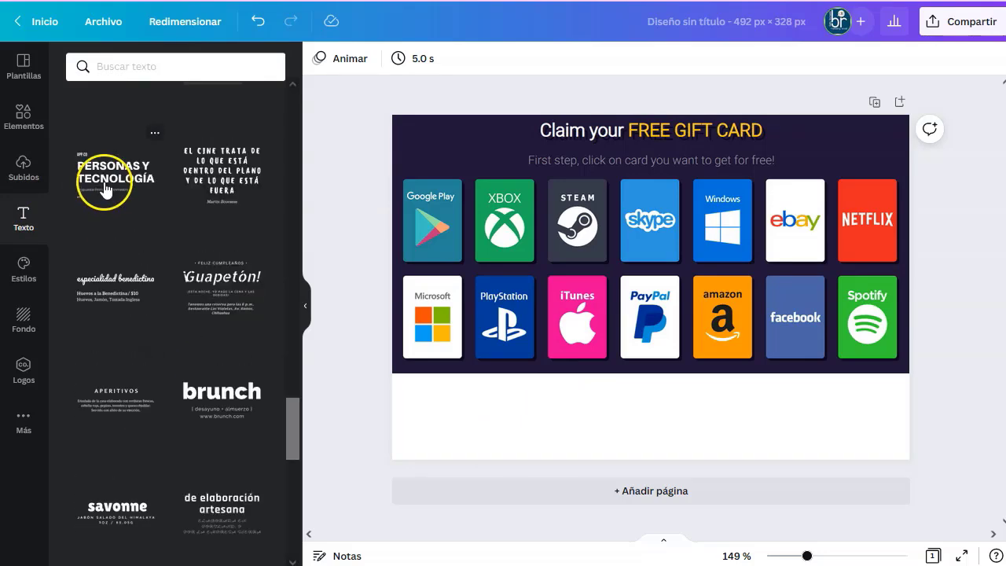
pyautogui.click(121, 179)
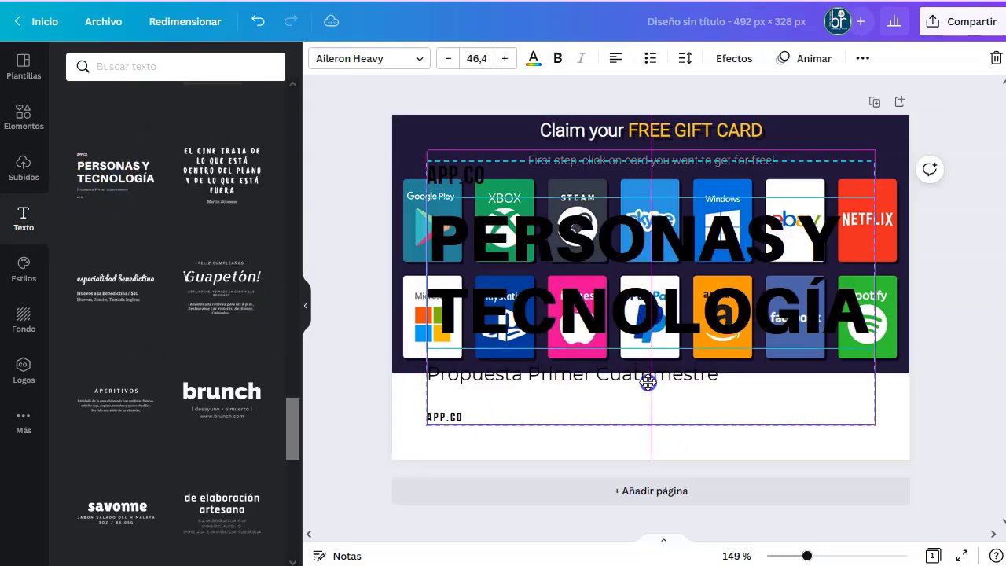
pyautogui.moveTo(649, 310); pyautogui.dragTo(644, 446)
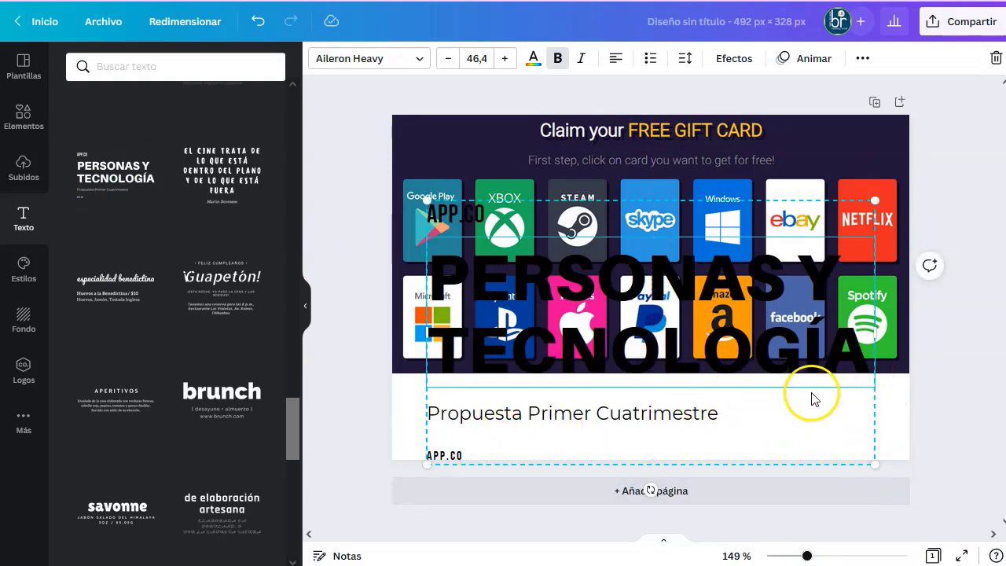
pyautogui.moveTo(812, 400); pyautogui.dragTo(804, 402)
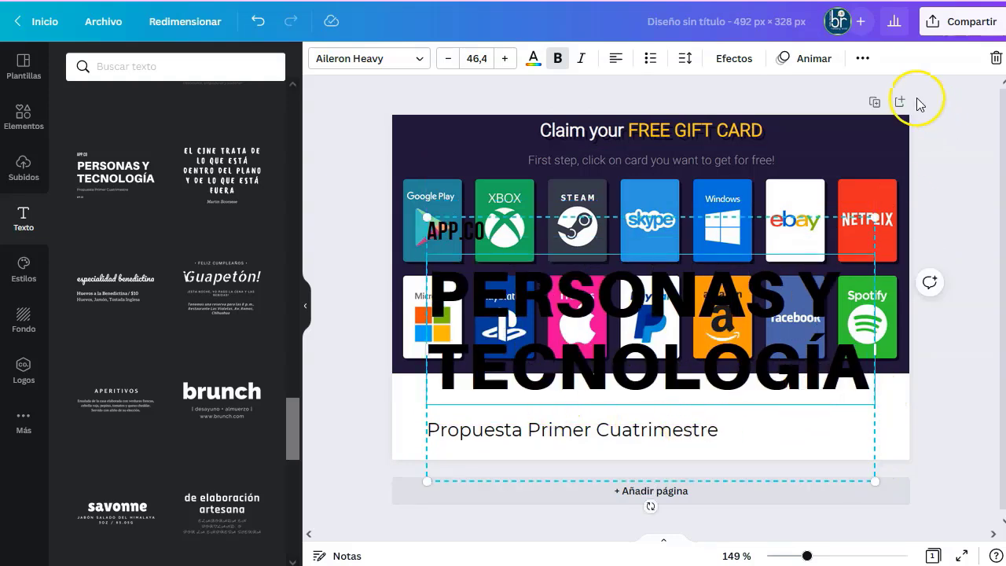
# Ungroup the template, delete the Propuesta Primer Cuatrimestre subtitle, and drag the heading down.
pyautogui.click(862, 62)
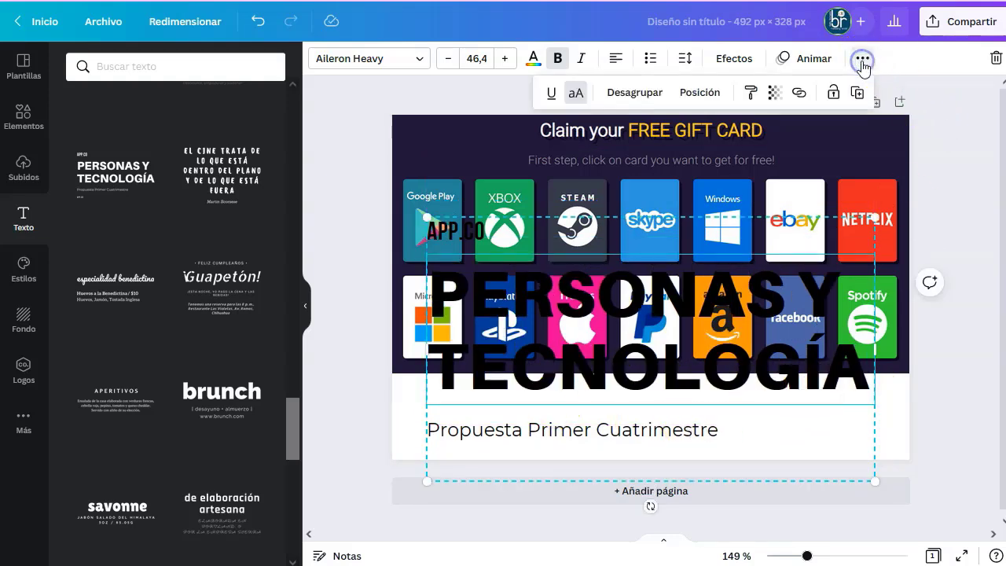
pyautogui.click(642, 93)
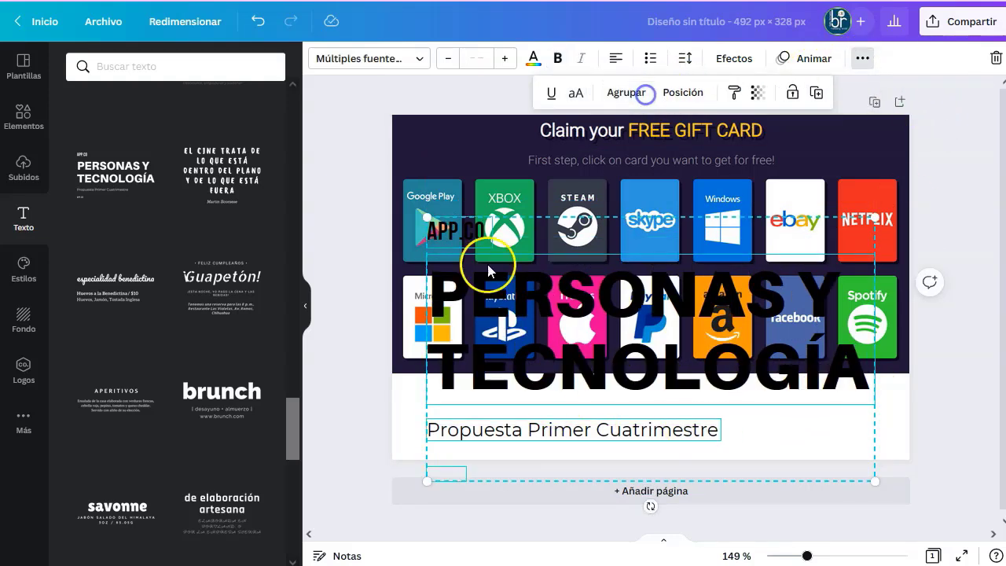
pyautogui.click(441, 476)
pyautogui.click(489, 436)
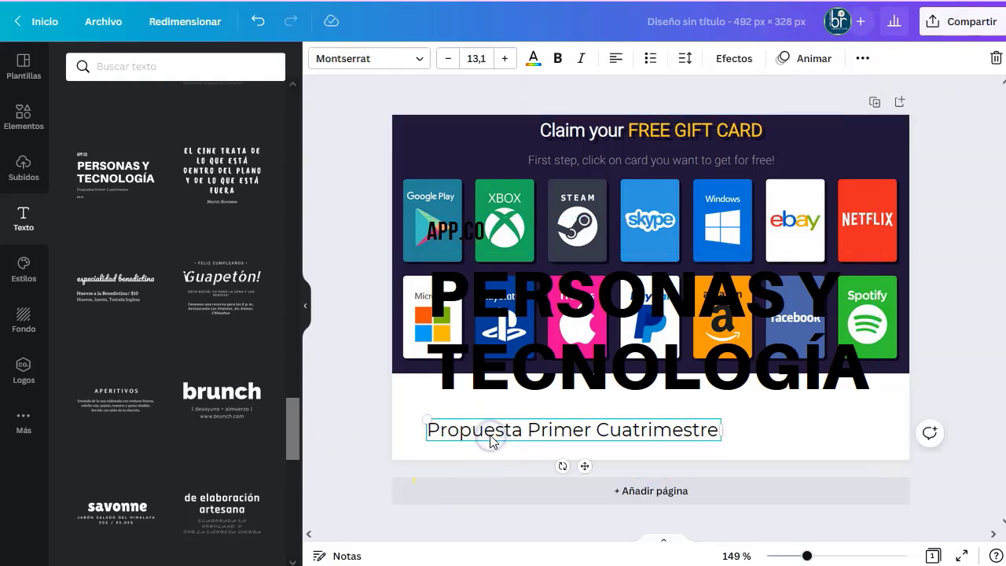
pyautogui.press('Delete')
pyautogui.click(683, 289)
pyautogui.moveTo(684, 290); pyautogui.dragTo(659, 353)
# Retype the heading as 'CHOOSE YOUR FREE GIFT CARD'.
pyautogui.doubleClick(643, 367)
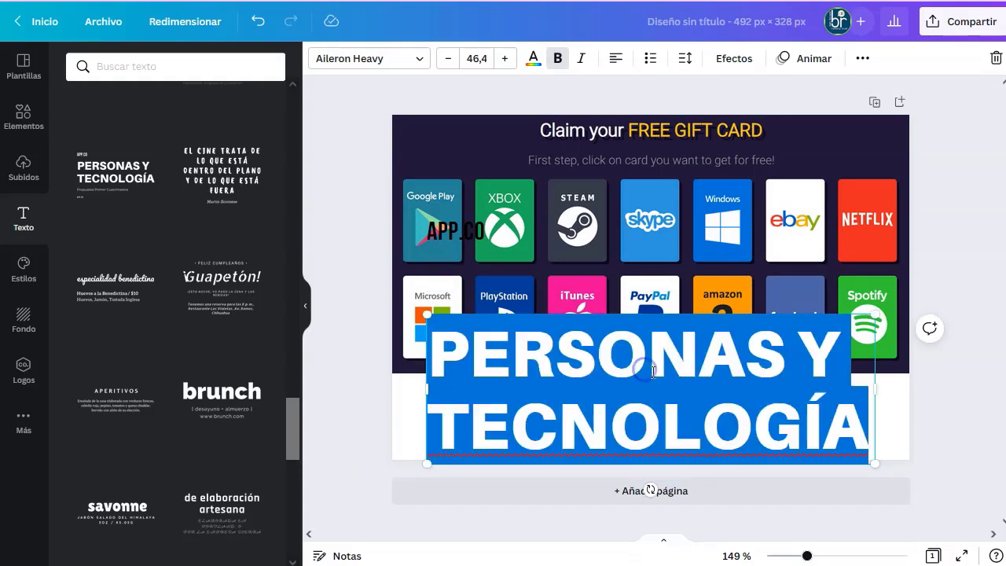
pyautogui.write('CHOO')
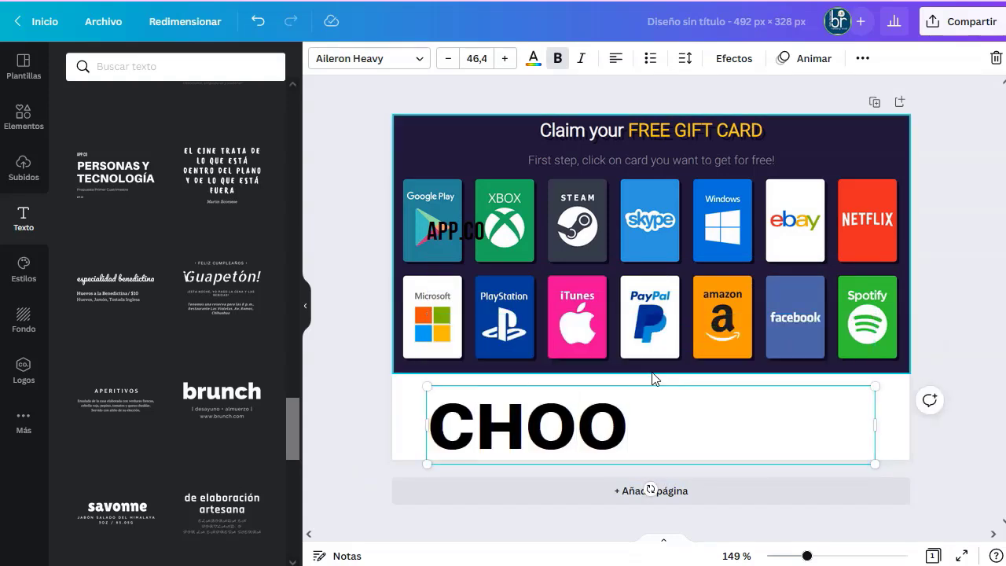
pyautogui.write('SE YOUR ')
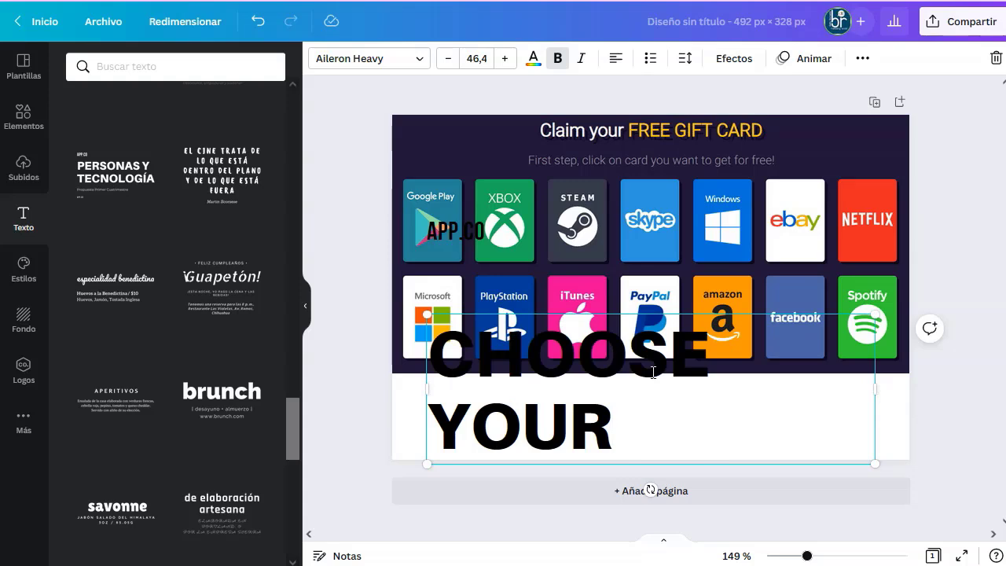
pyautogui.write('G')
pyautogui.press('BackSpace')
pyautogui.press('BackSpace')
pyautogui.write('F')
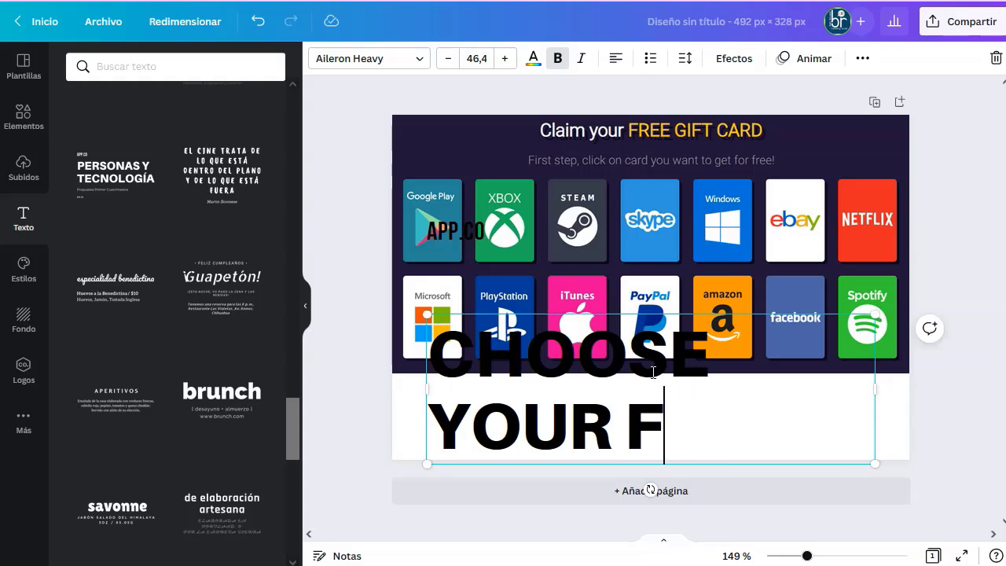
pyautogui.write('REE GIFT')
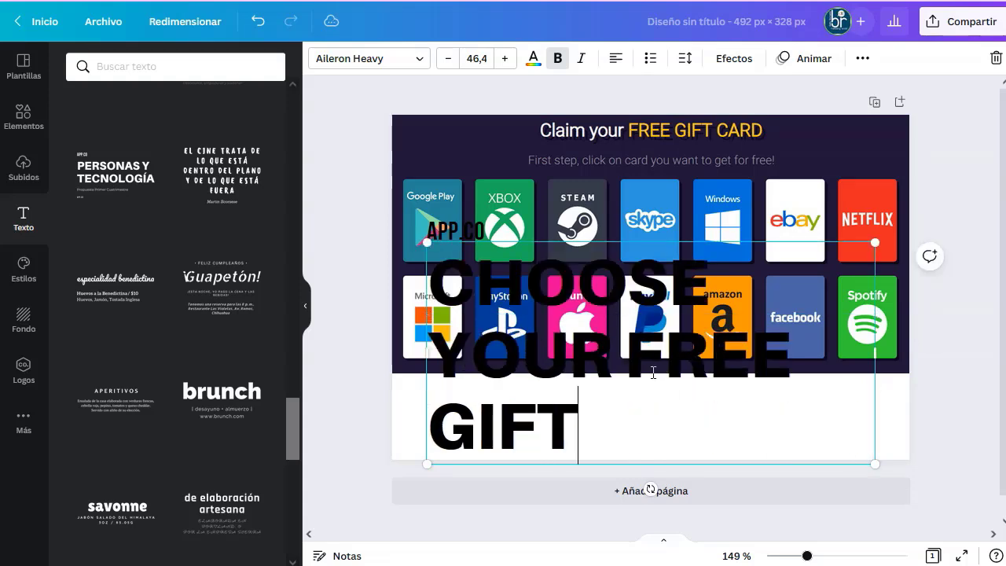
pyautogui.write(' CARD')
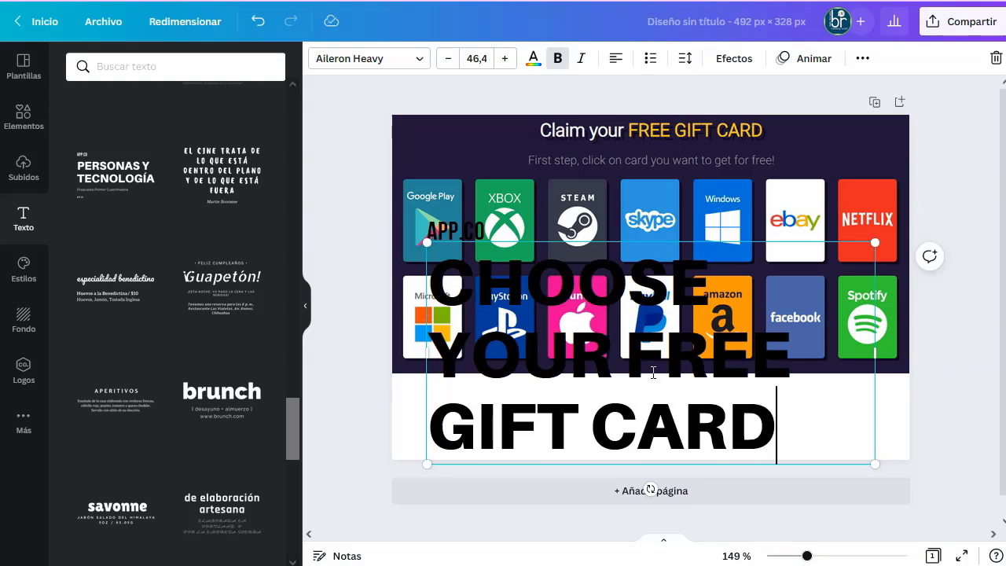
# Set the heading text to size 18 and move it up within the white strip.
pyautogui.moveTo(854, 432); pyautogui.dragTo(451, 272)
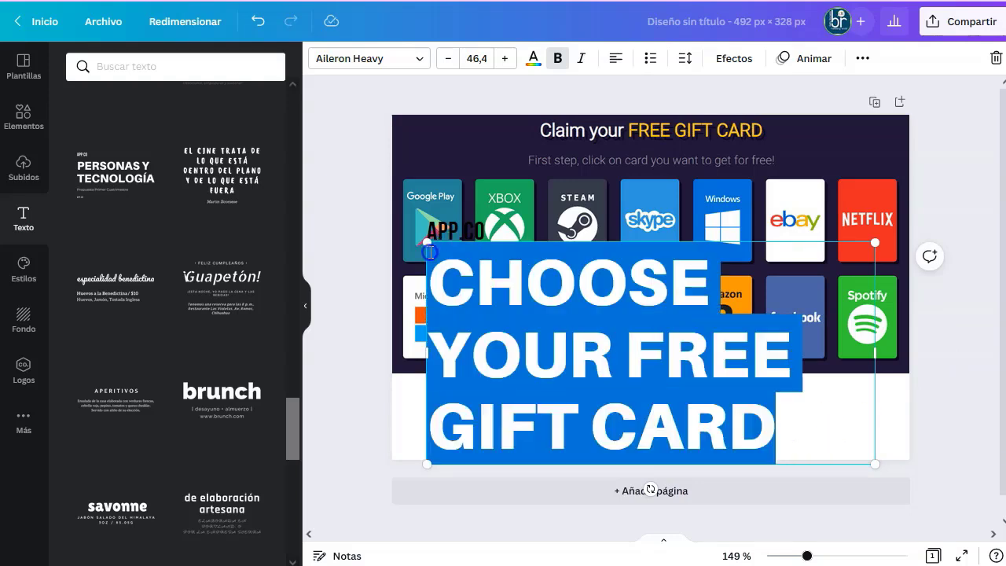
pyautogui.click(477, 60)
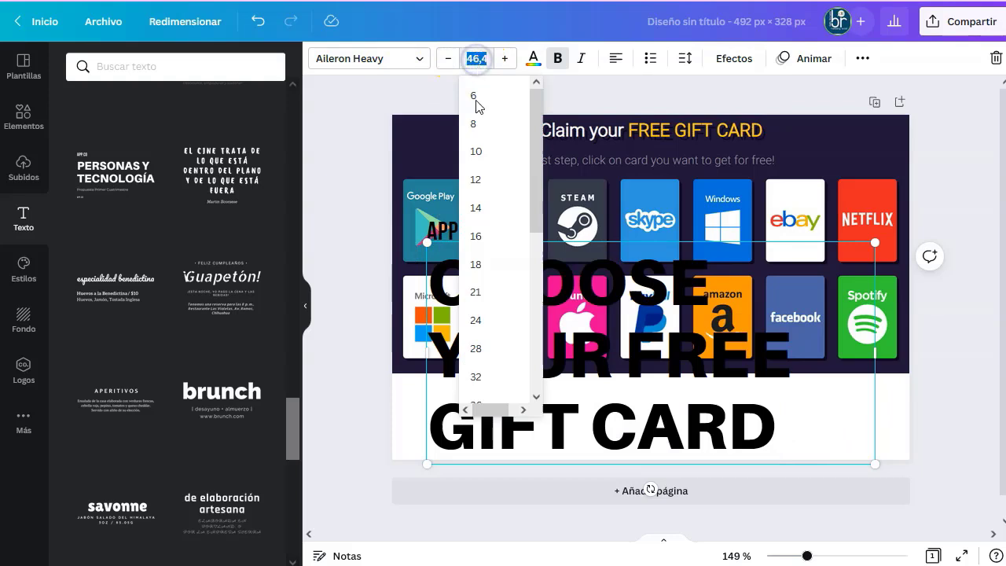
pyautogui.click(476, 264)
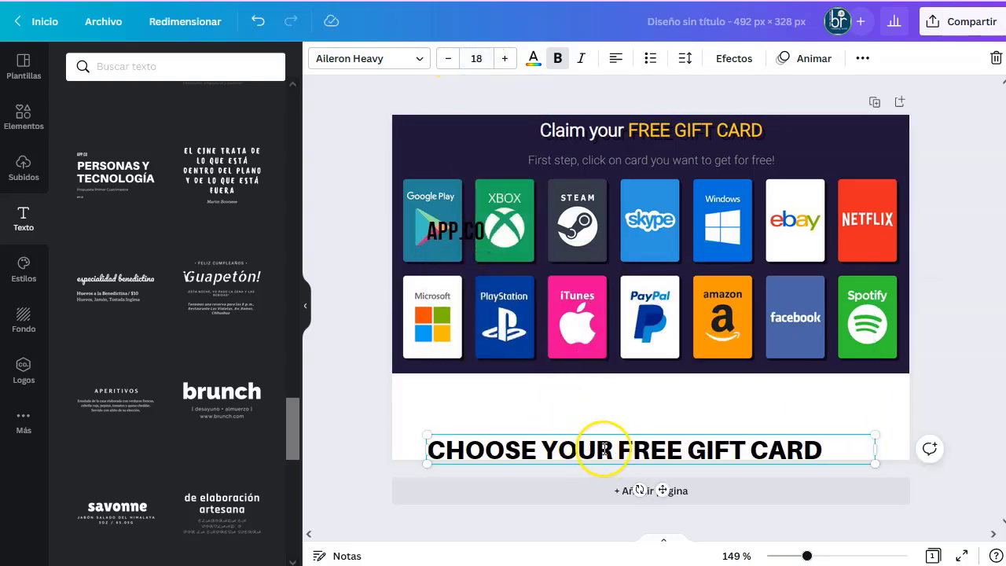
pyautogui.click(380, 411)
pyautogui.moveTo(589, 445); pyautogui.dragTo(605, 409)
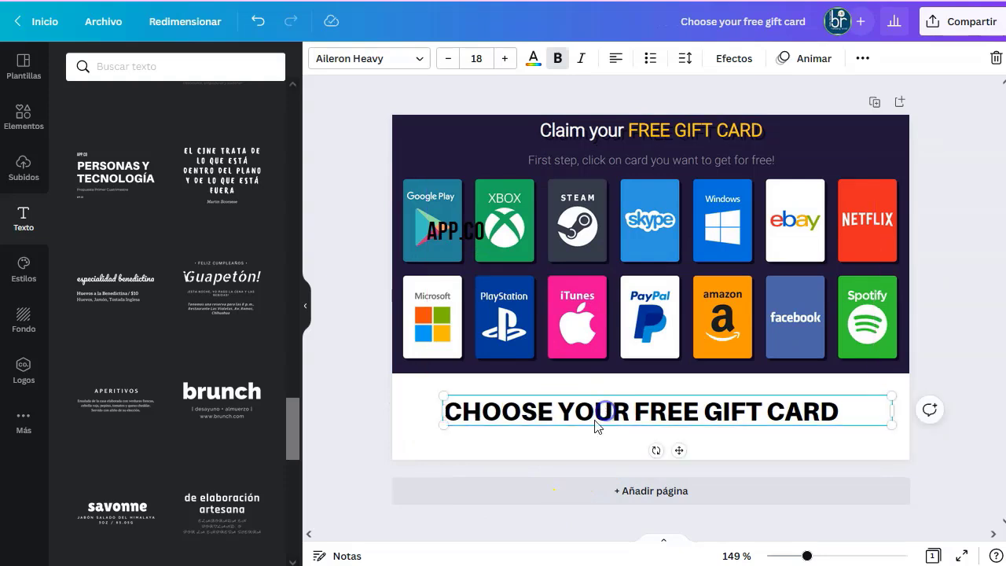
pyautogui.click(423, 460)
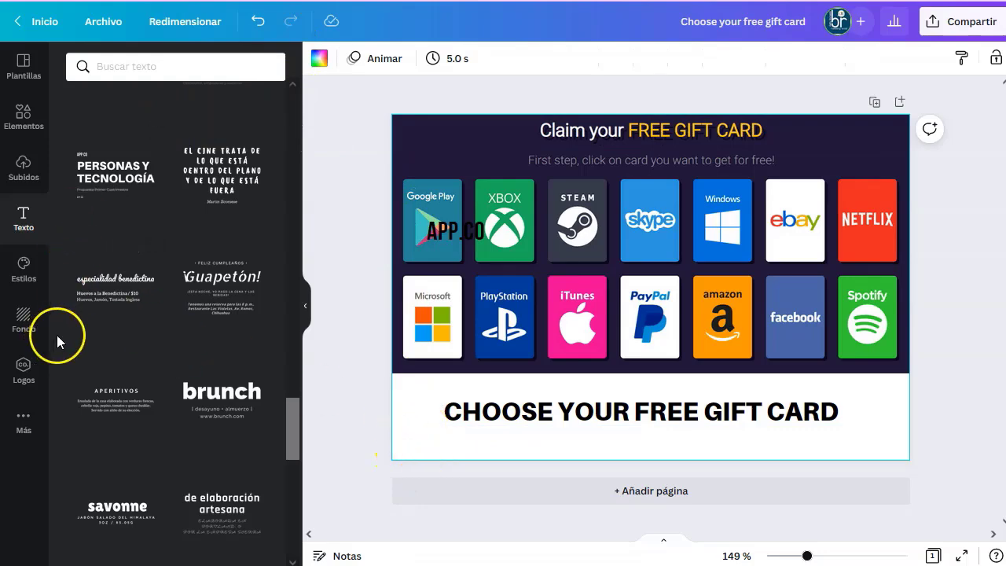
# Make the page background yellow and nudge the heading slightly left.
pyautogui.click(24, 332)
pyautogui.click(142, 269)
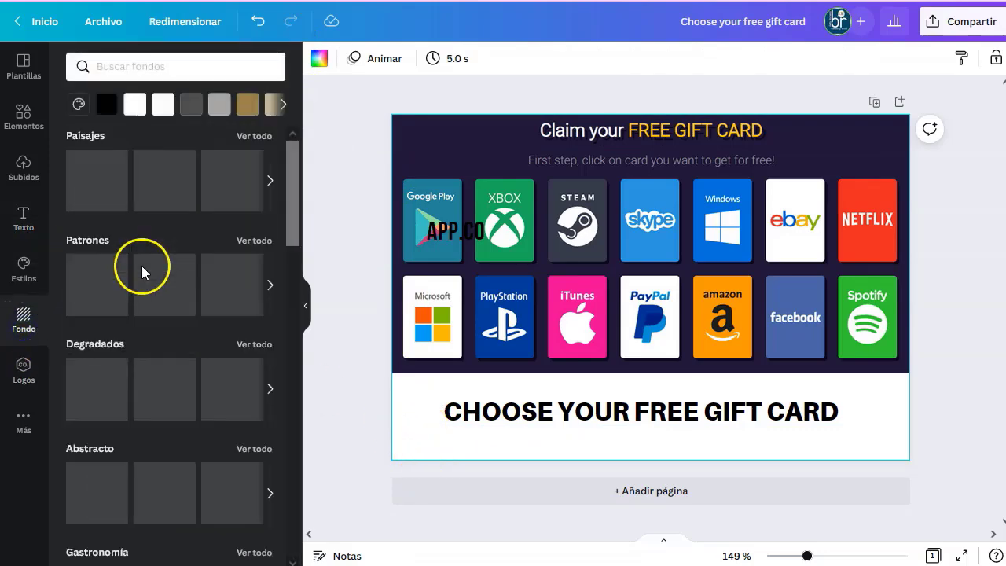
pyautogui.moveTo(715, 411); pyautogui.dragTo(689, 409)
pyautogui.click(362, 173)
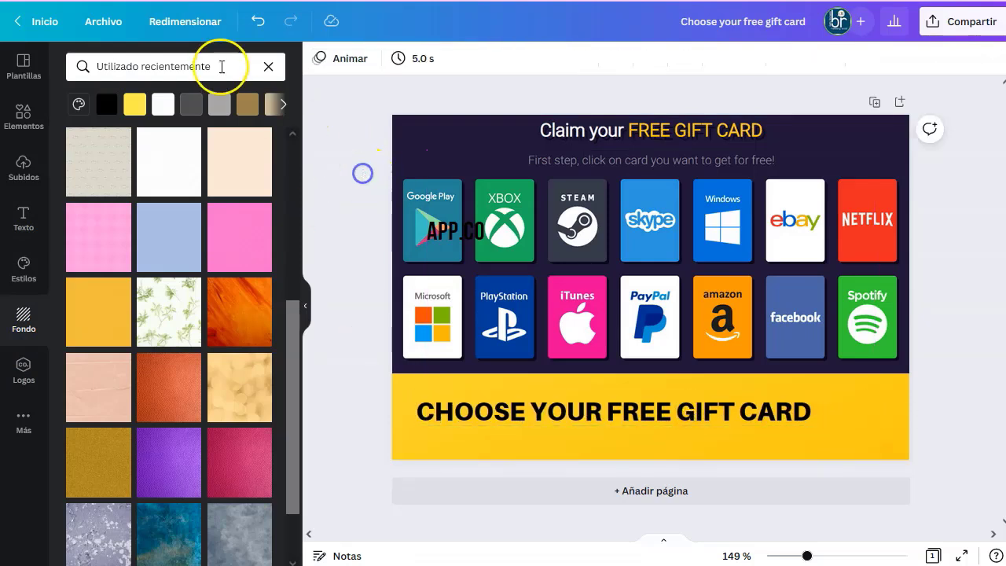
# Search the Elementos library for 'arrow' graphics.
pyautogui.click(37, 122)
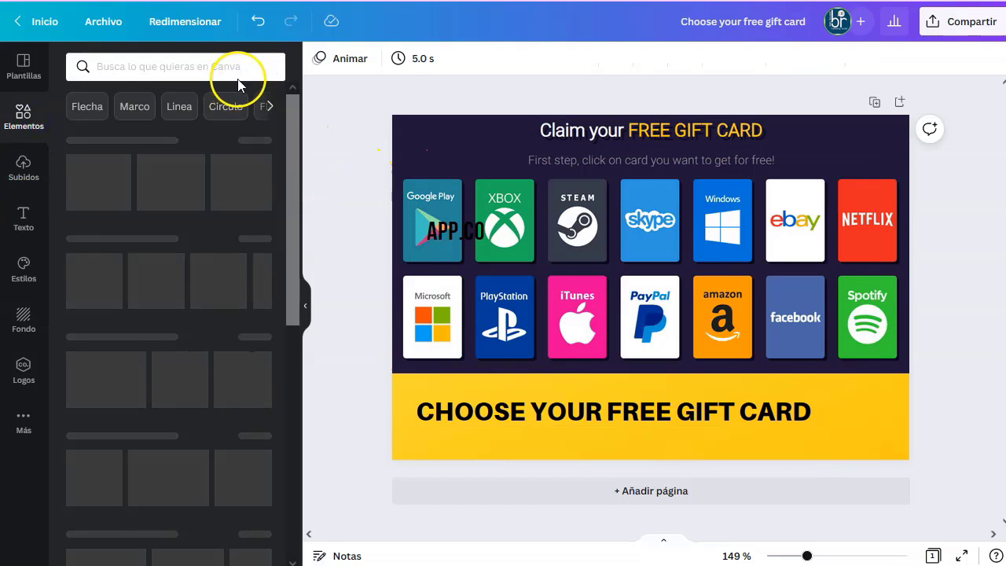
pyautogui.click(233, 67)
pyautogui.write('arrow')
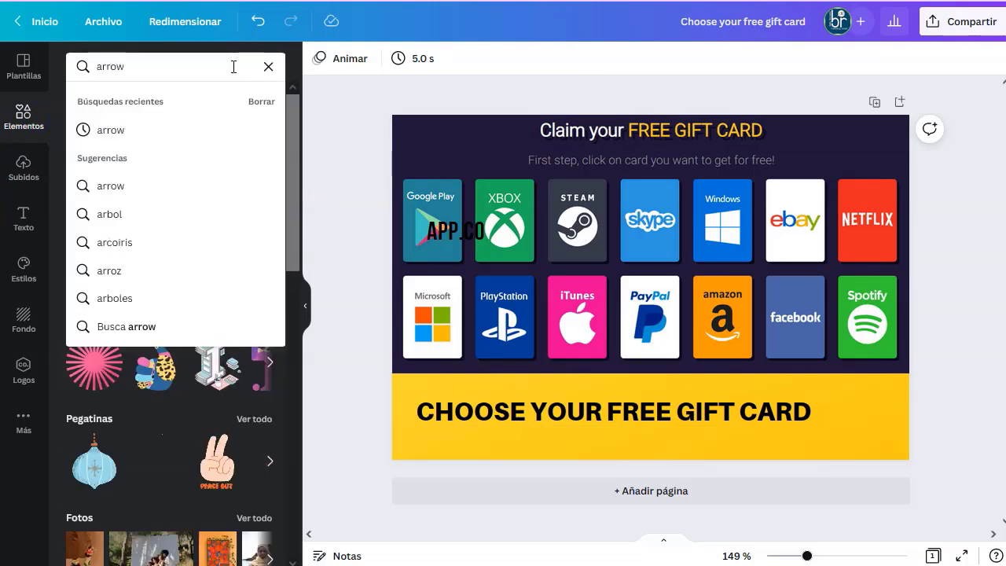
pyautogui.press('Return')
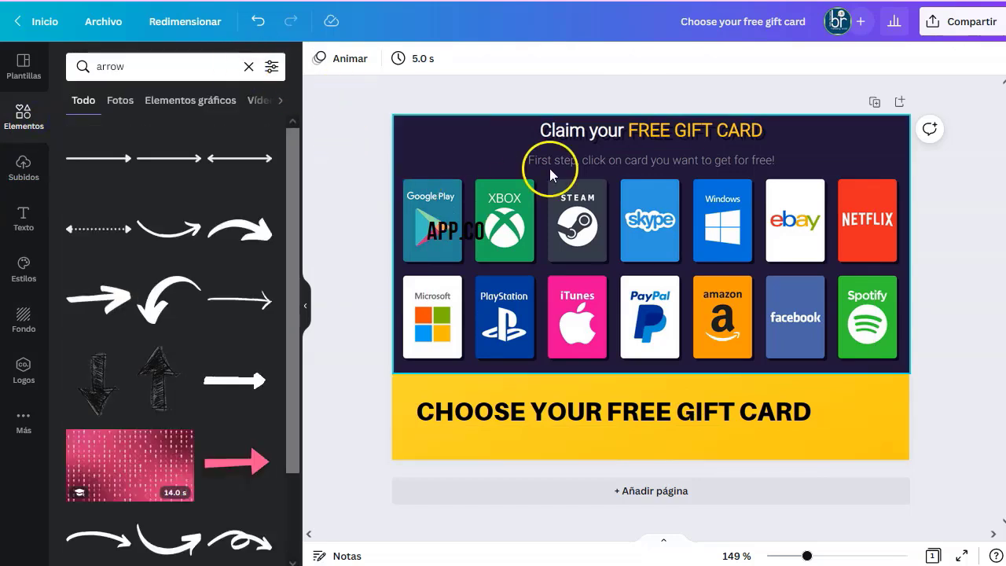
# Delete the stray APP.CO text overlay from the Google Play card.
pyautogui.click(472, 235)
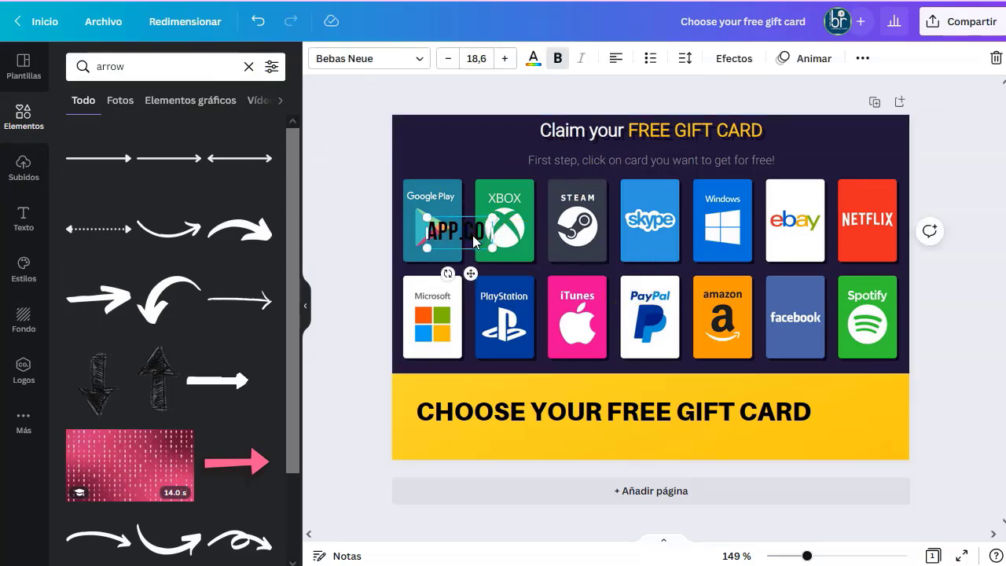
pyautogui.press('Delete')
pyautogui.click(515, 267)
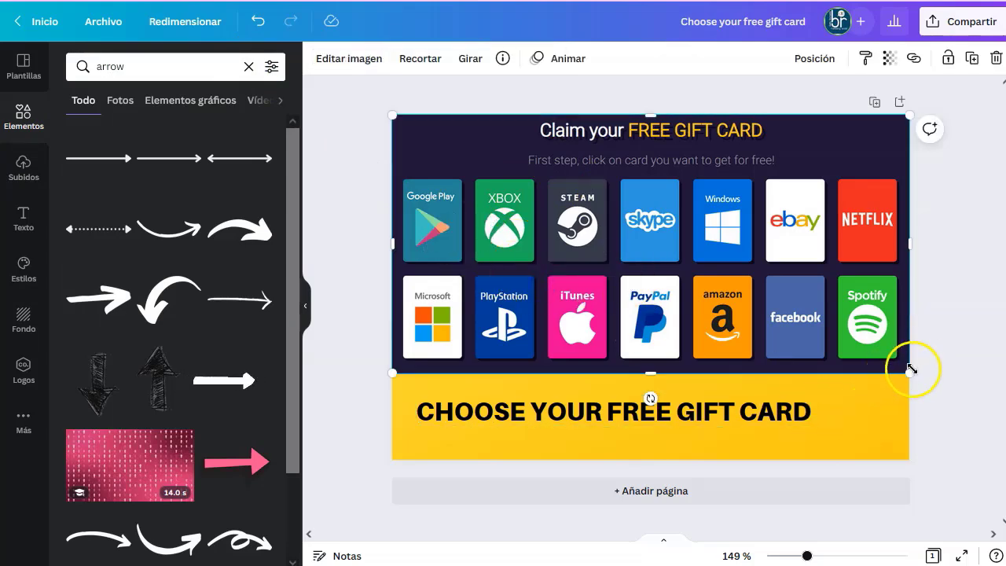
# Enlarge the gift-card image, move it up over the header, and lower the heading into the yellow band.
pyautogui.moveTo(910, 368); pyautogui.dragTo(999, 444)
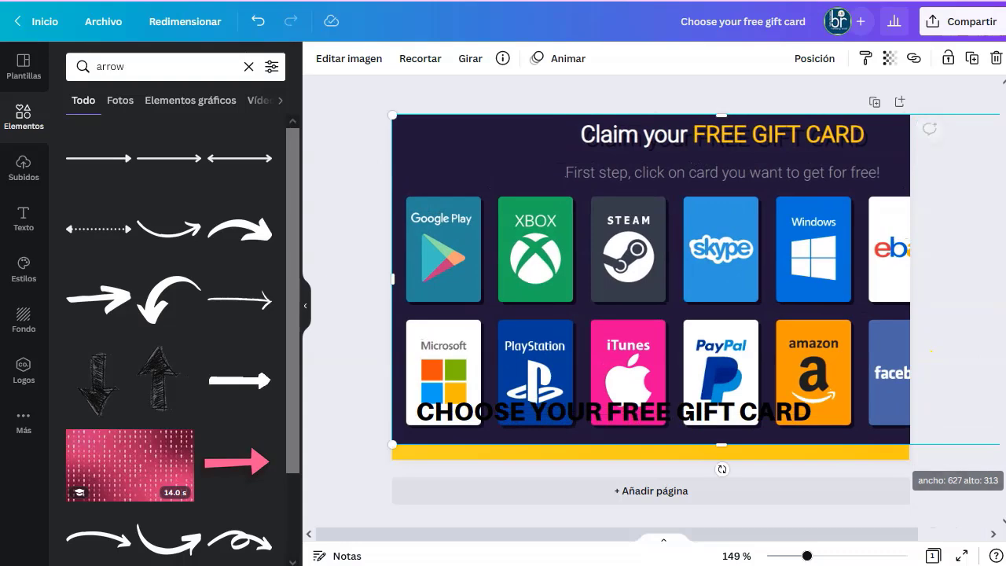
pyautogui.moveTo(745, 321); pyautogui.dragTo(600, 301)
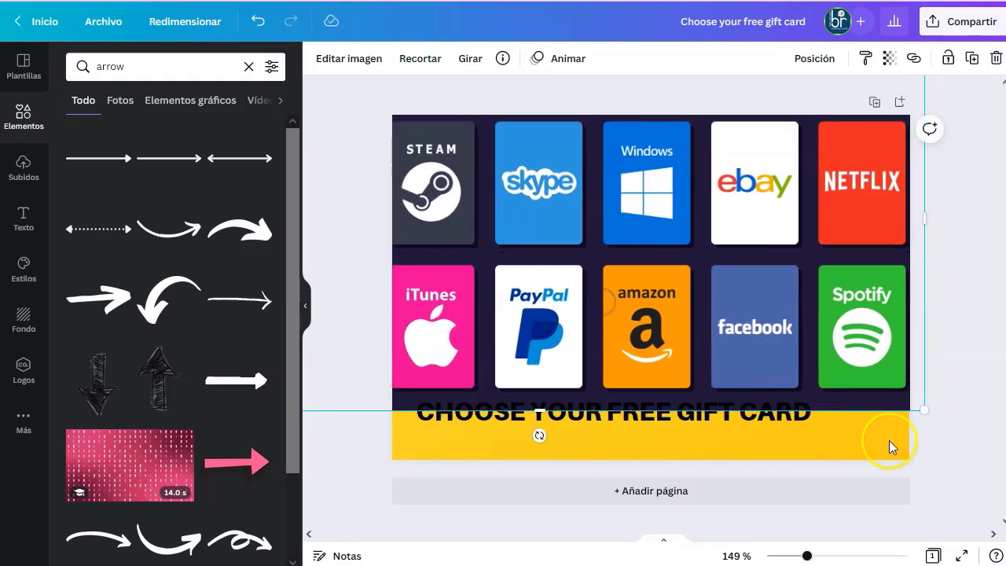
pyautogui.click(981, 480)
pyautogui.moveTo(709, 404); pyautogui.dragTo(711, 434)
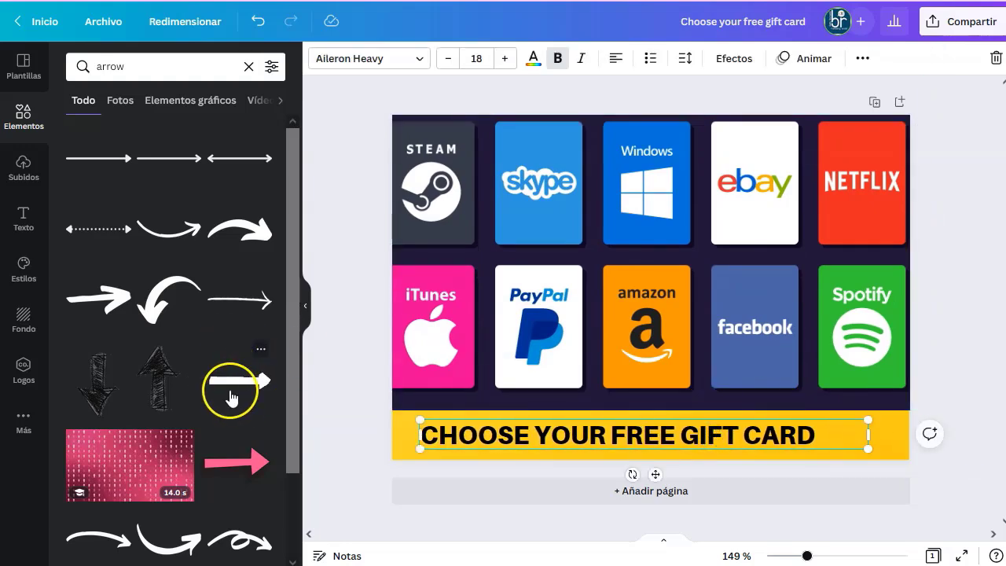
# Add a red arrow graphic and resize it to follow the heading.
pyautogui.scroll(-5, 231, 398)
pyautogui.click(176, 224)
pyautogui.moveTo(795, 154); pyautogui.dragTo(861, 444)
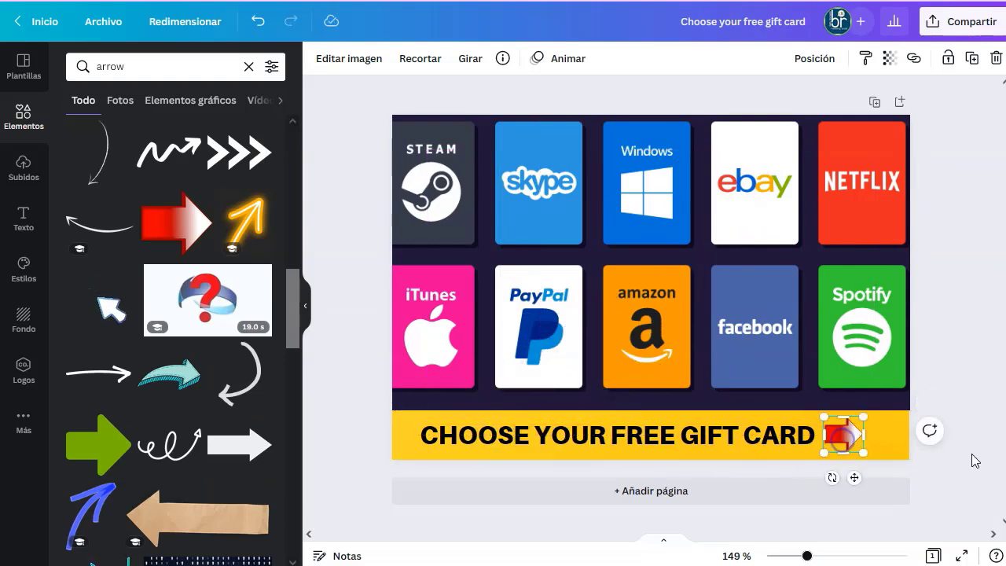
pyautogui.click(974, 461)
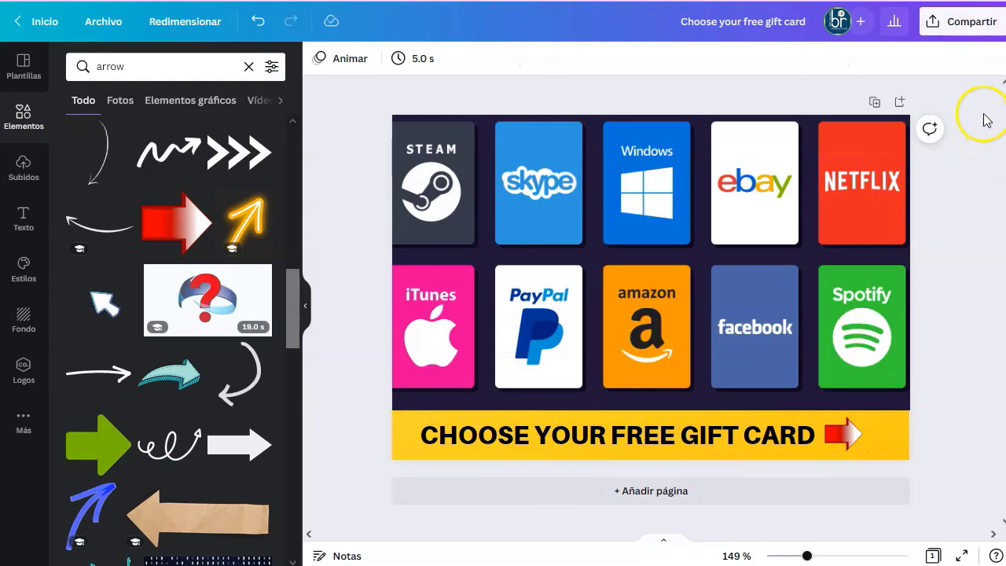
pyautogui.click(954, 21)
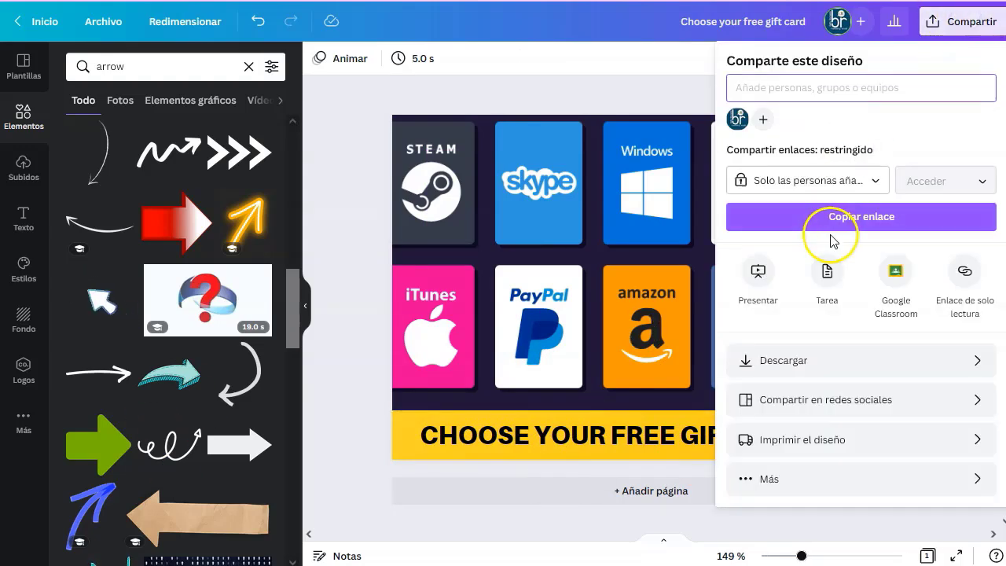
# Download the design as a 492 × 328 PNG.
pyautogui.click(854, 358)
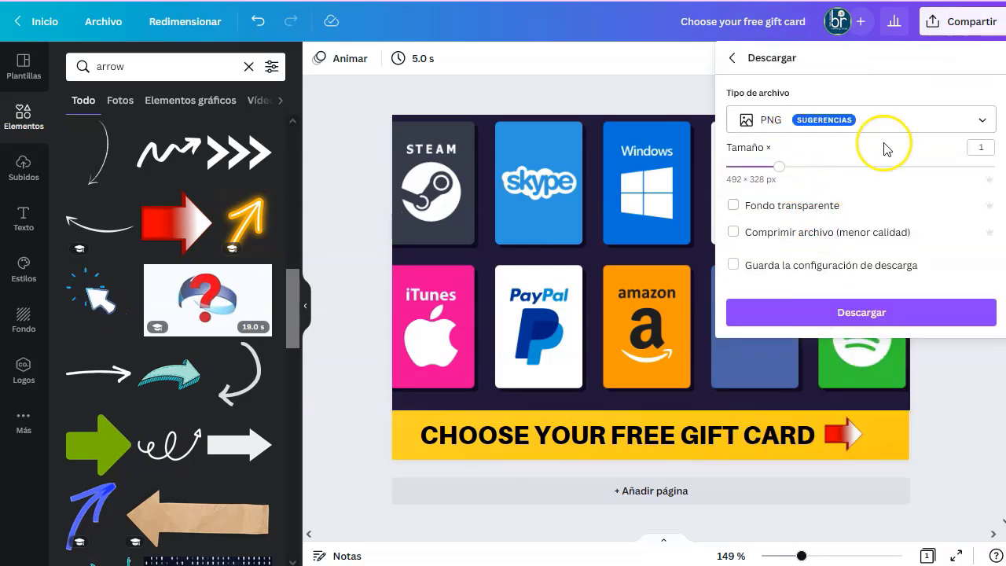
pyautogui.click(842, 318)
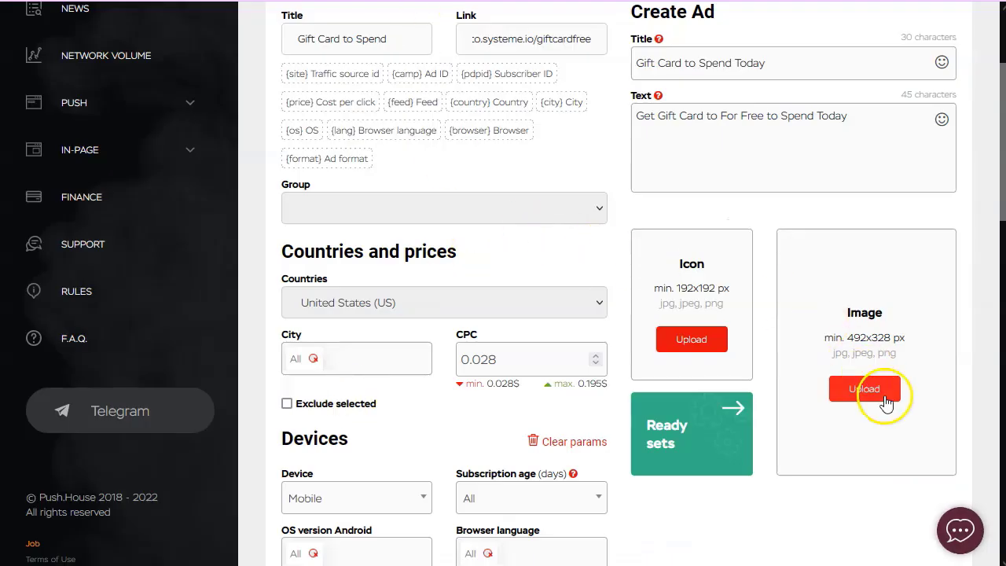
# Upload 'Choose your free gift card.png' as the ad Image, adjust the crop, and save.
pyautogui.click(876, 400)
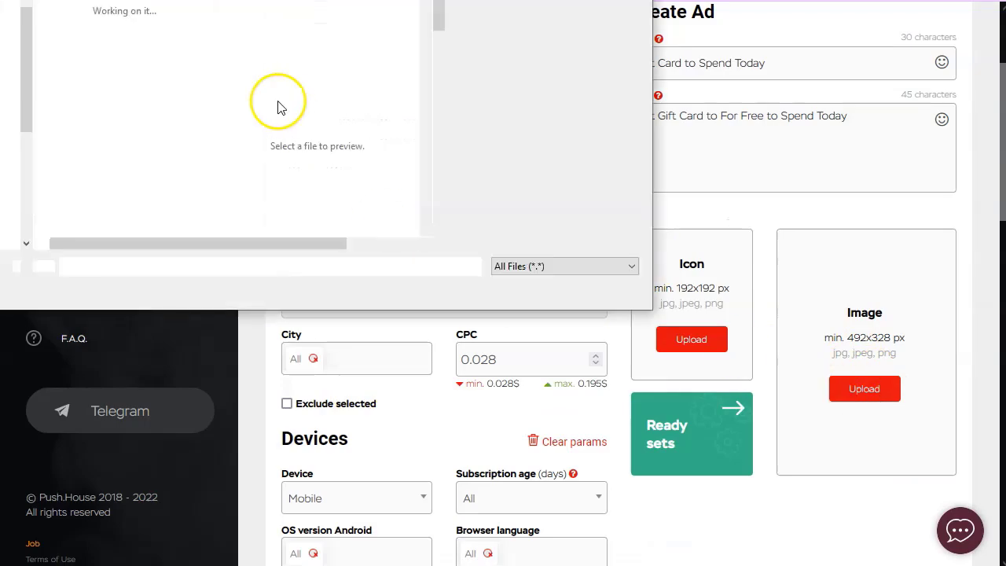
pyautogui.click(173, 24)
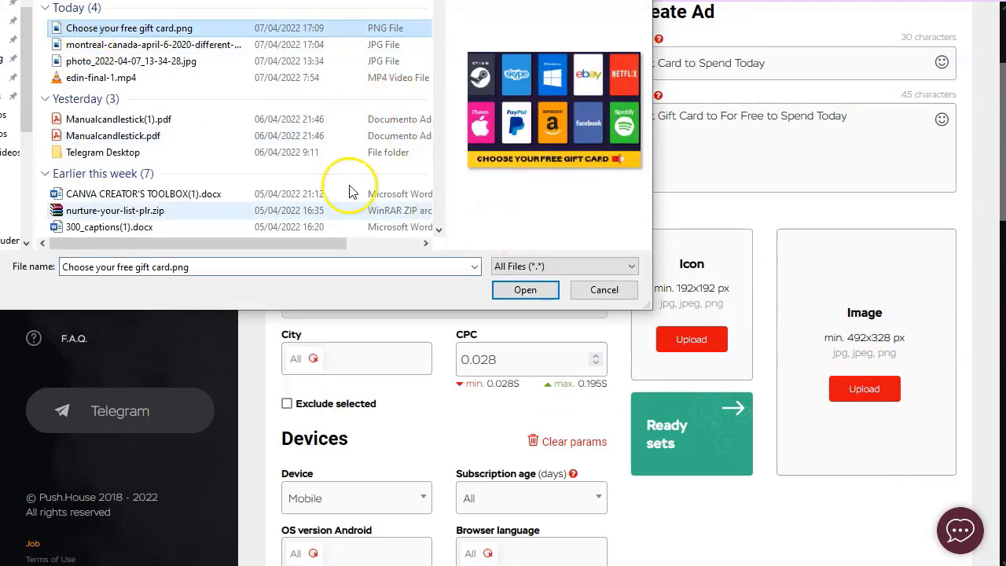
pyautogui.click(525, 289)
pyautogui.moveTo(545, 273); pyautogui.dragTo(584, 253)
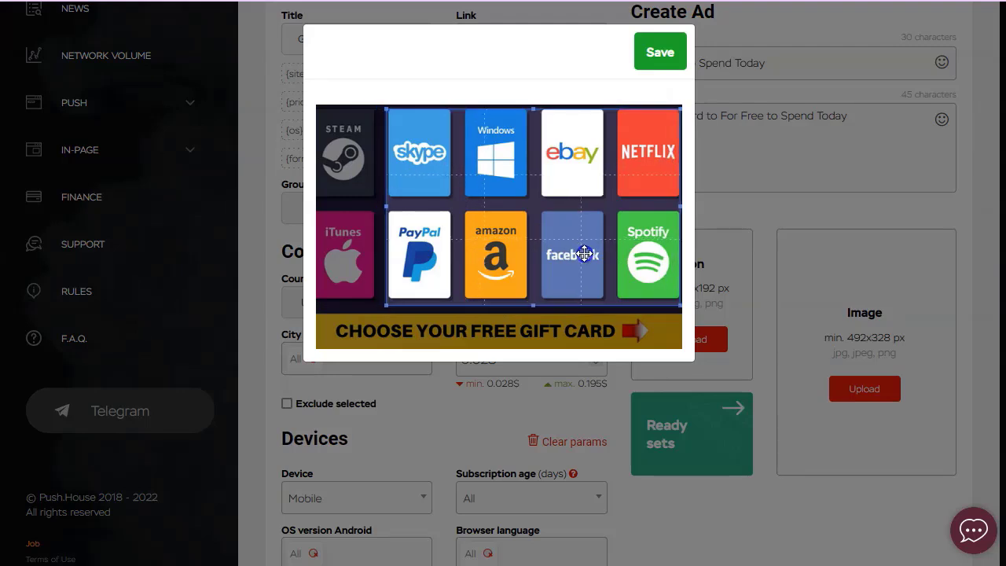
pyautogui.click(662, 61)
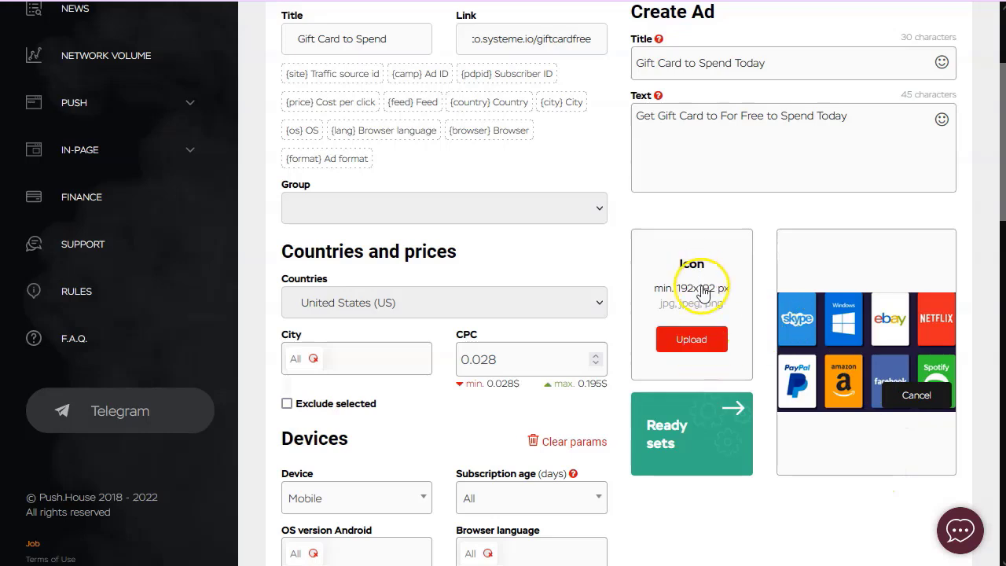
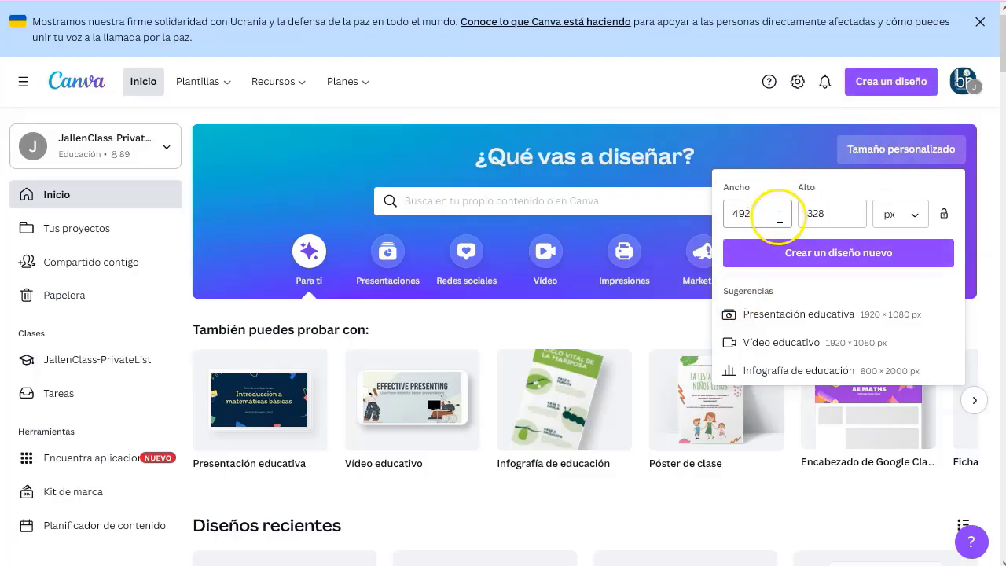
# Create a new custom-size Canva design of 192×192 px.
pyautogui.moveTo(779, 217); pyautogui.dragTo(680, 216)
pyautogui.write('192')
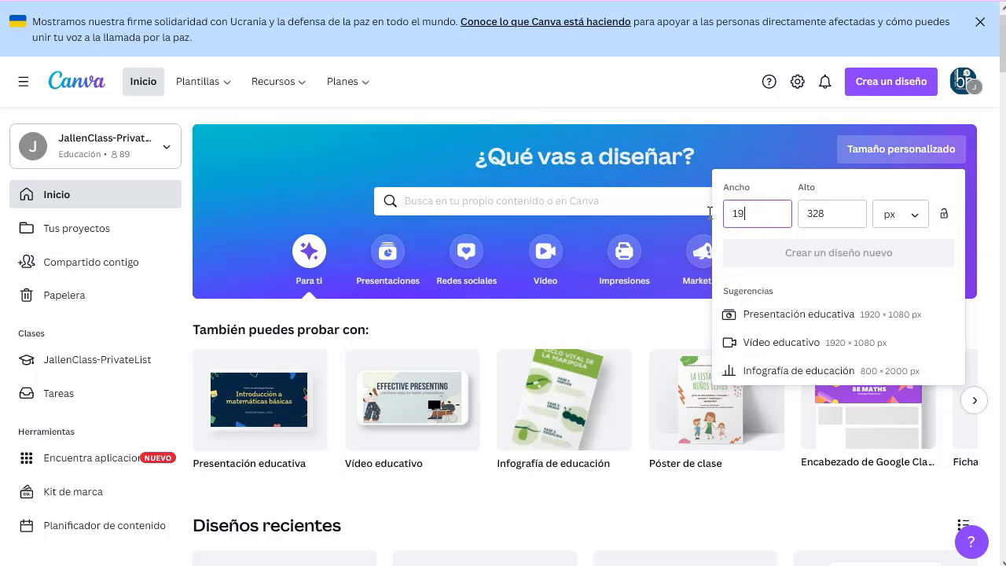
pyautogui.write('192')
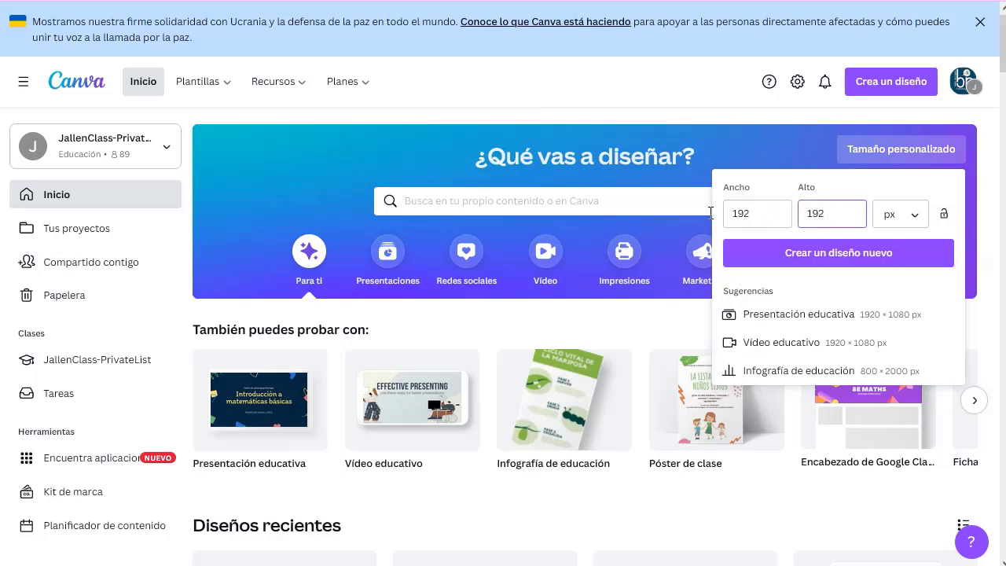
pyautogui.click(826, 250)
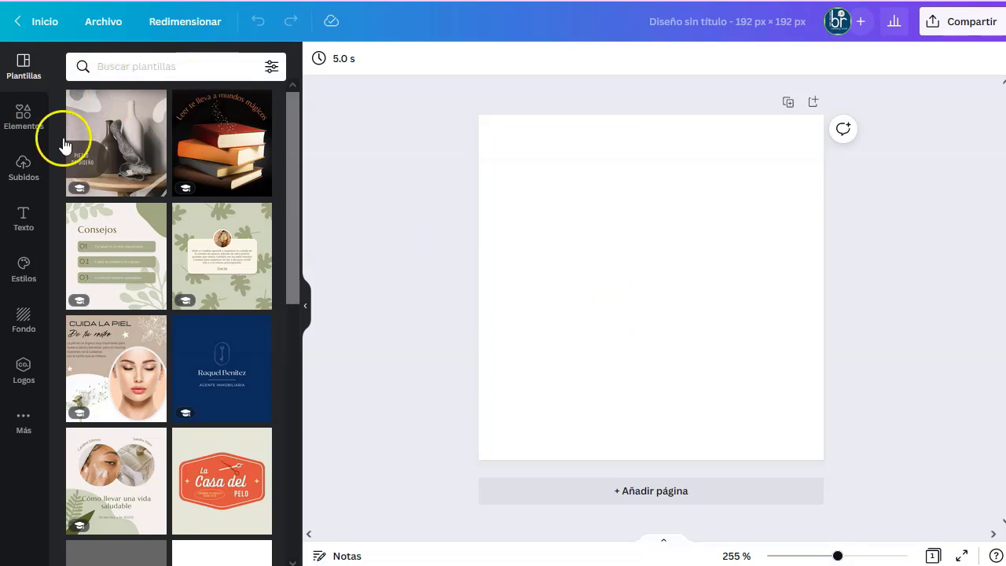
# Add the previously uploaded gift-card image from Uploads to the page.
pyautogui.click(24, 118)
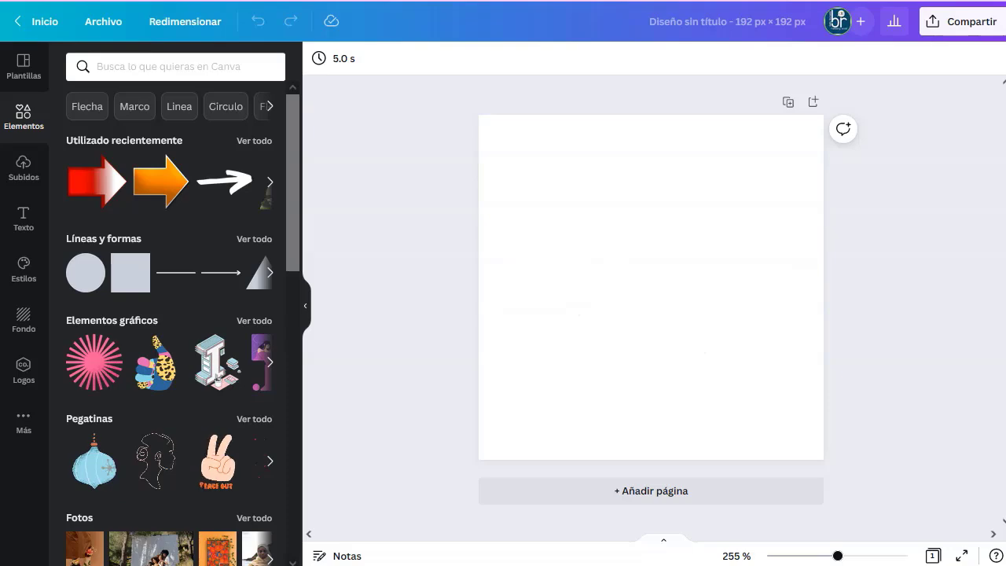
pyautogui.hotkey('alt', 'Tab')
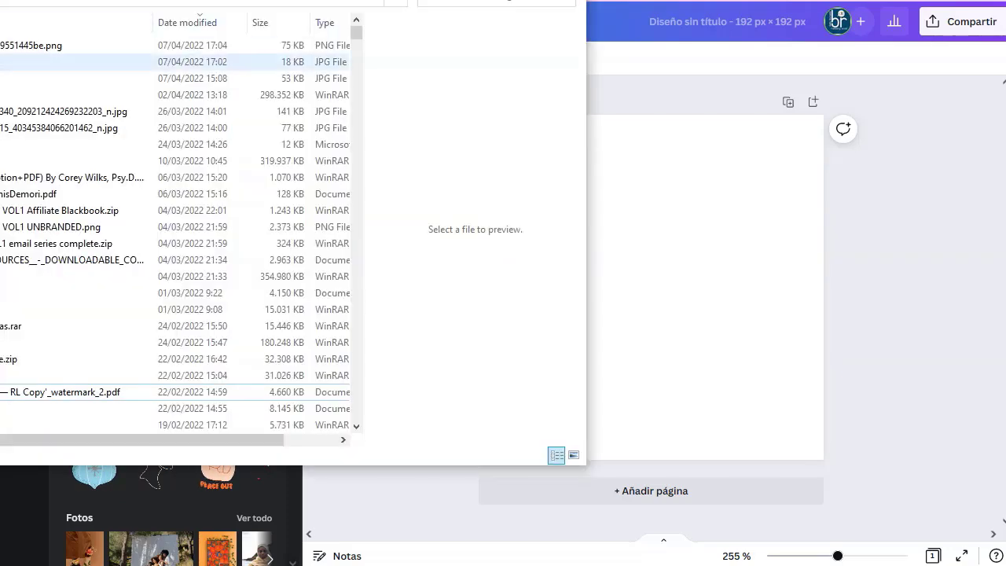
pyautogui.hotkey('alt', 'Tab')
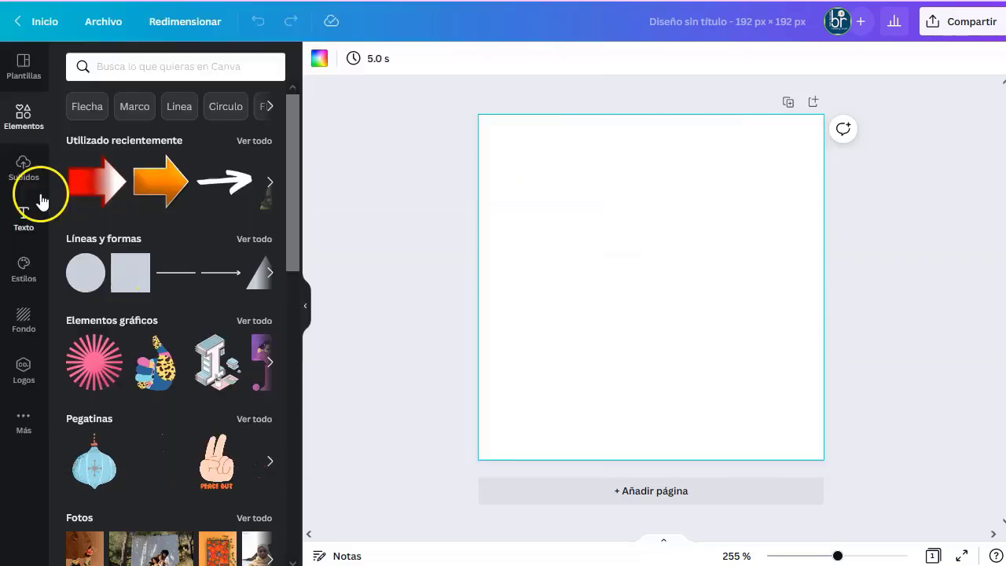
pyautogui.click(23, 421)
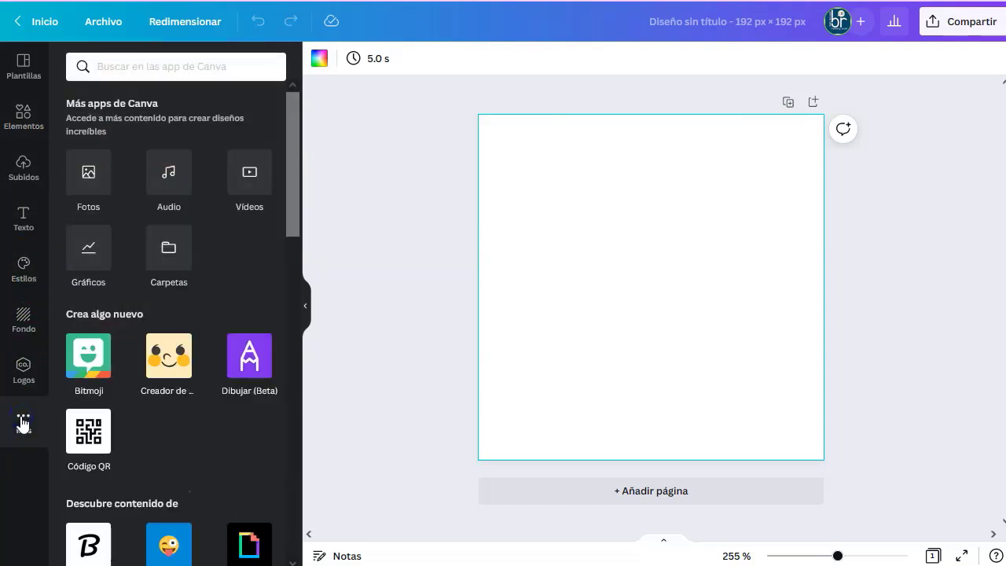
pyautogui.click(26, 162)
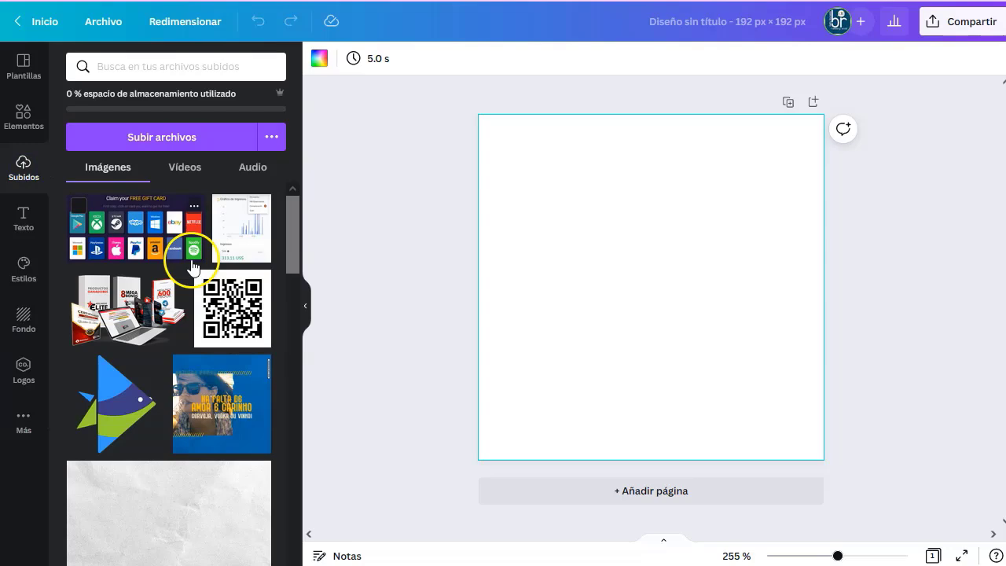
pyautogui.click(143, 240)
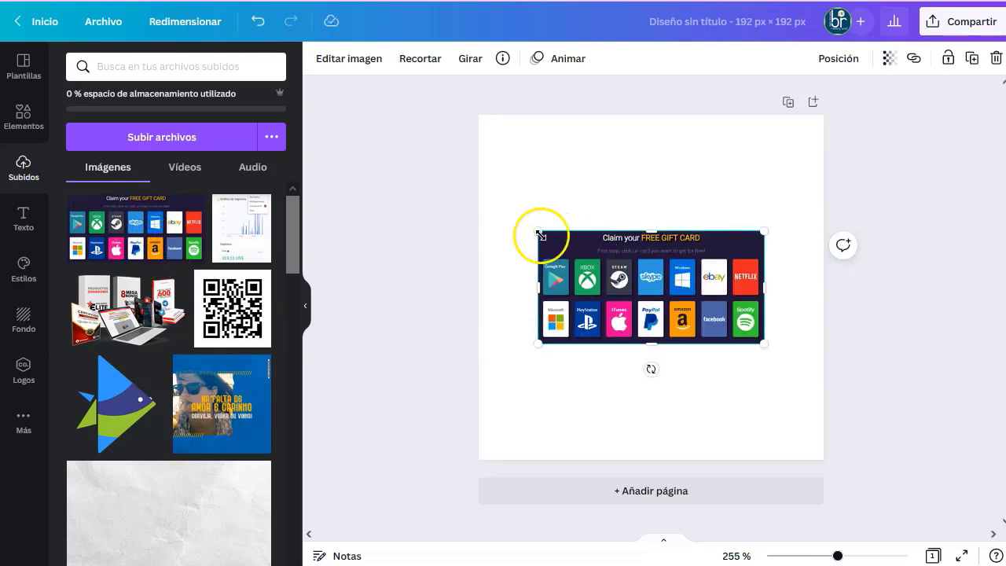
# Enlarge the gift-card image to about 336×168 and move it up to fill the page.
pyautogui.moveTo(539, 234); pyautogui.dragTo(398, 134)
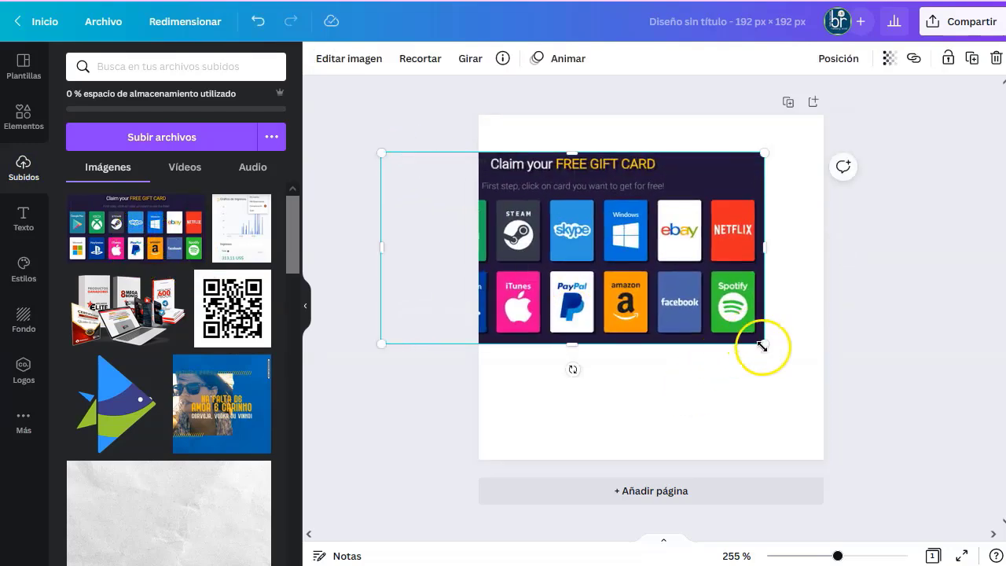
pyautogui.moveTo(762, 343); pyautogui.dragTo(998, 479)
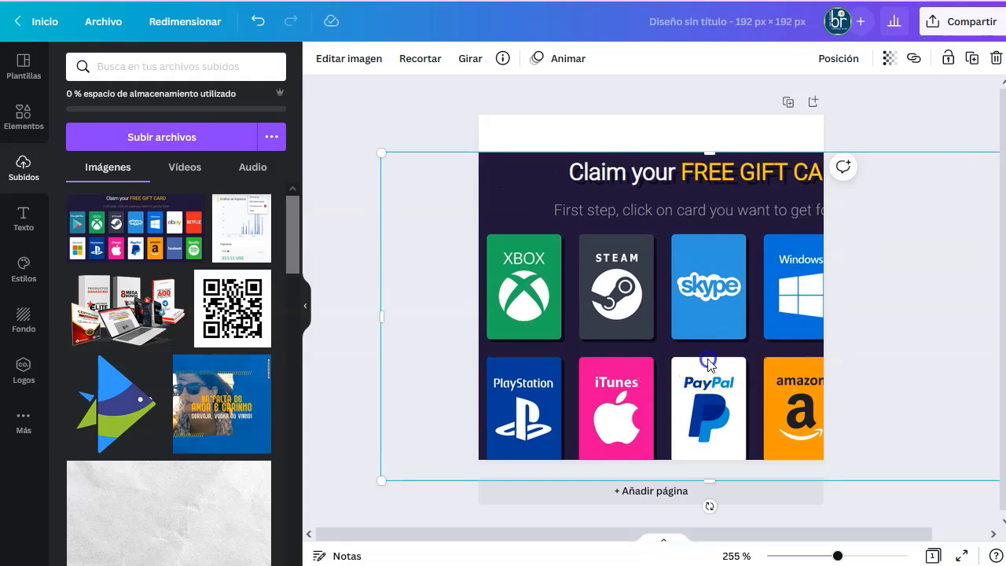
pyautogui.moveTo(708, 363); pyautogui.dragTo(740, 328)
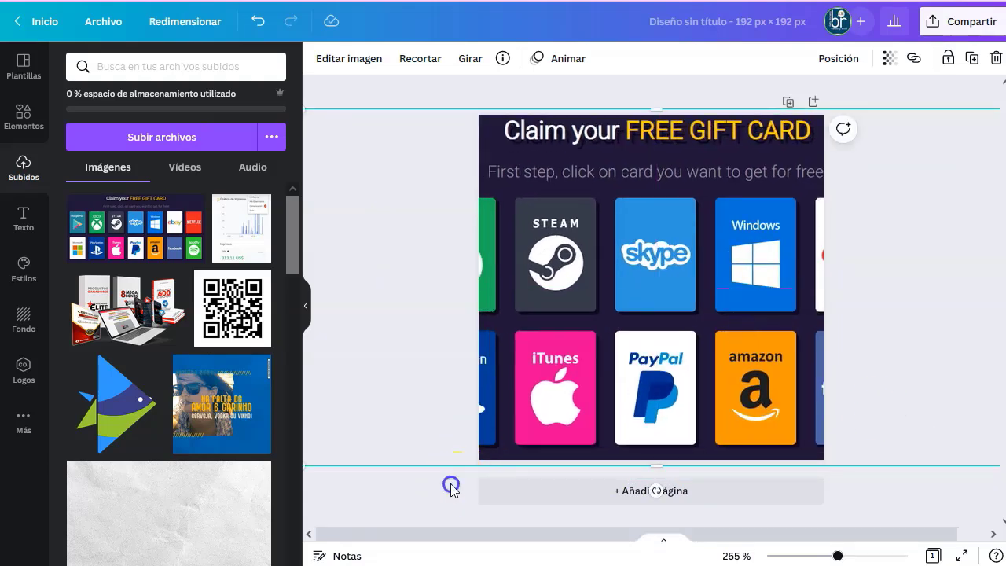
pyautogui.click(450, 483)
# Download the 192×192 design as a PNG via Share.
pyautogui.click(967, 29)
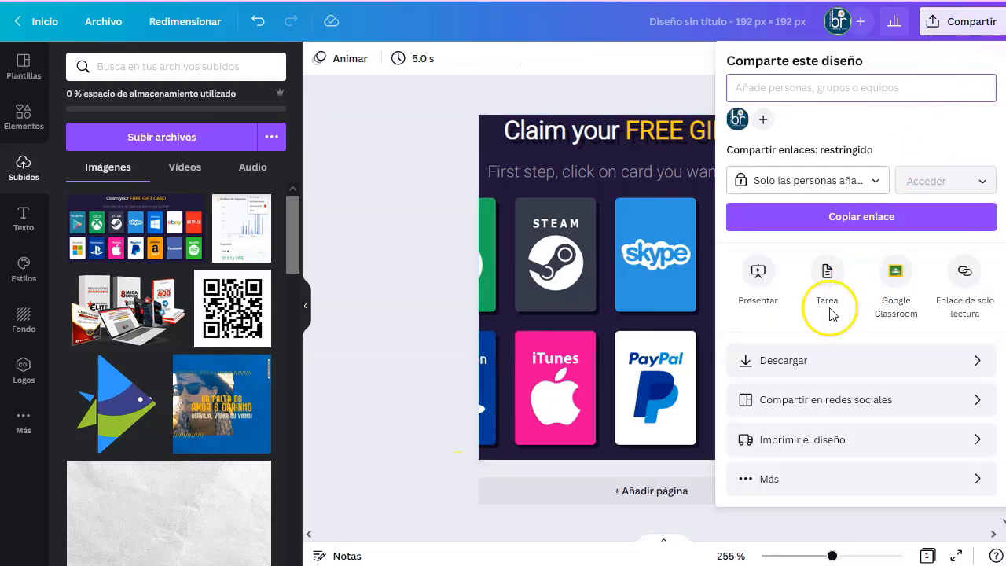
pyautogui.click(759, 363)
pyautogui.click(850, 310)
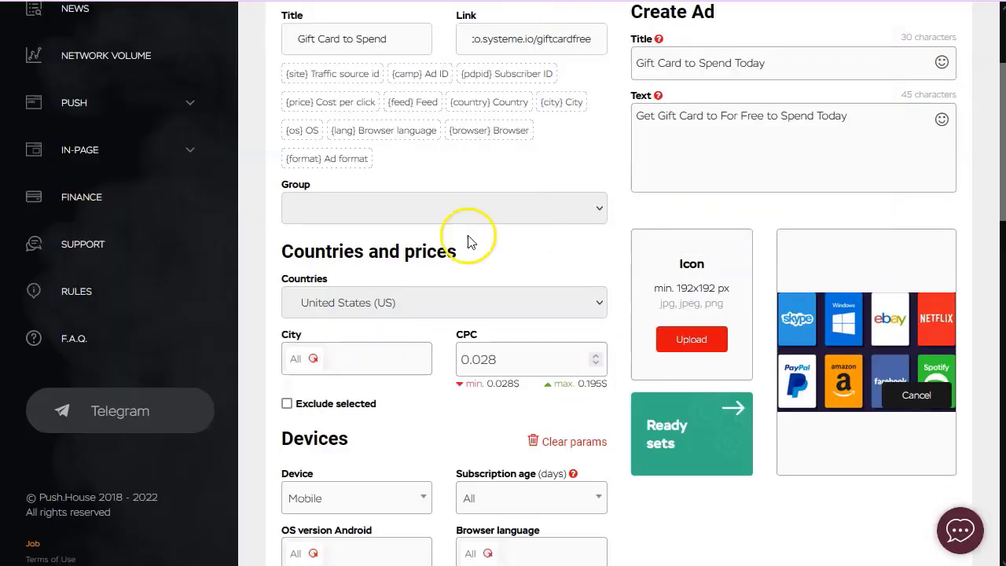
# Upload Diseño sin titulo(7).png as the ad icon, extend the crop over the whole image, and save.
pyautogui.click(695, 340)
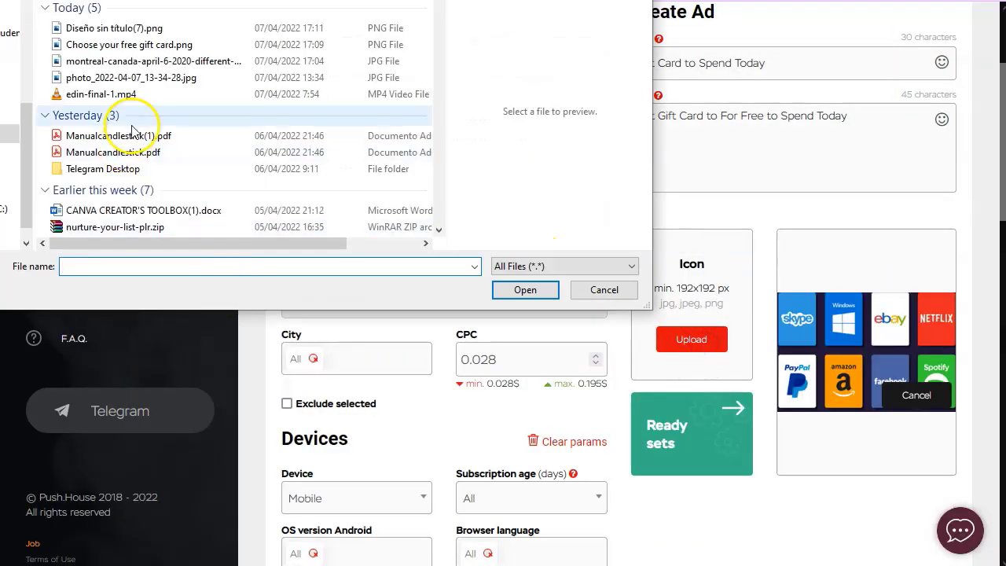
pyautogui.click(95, 27)
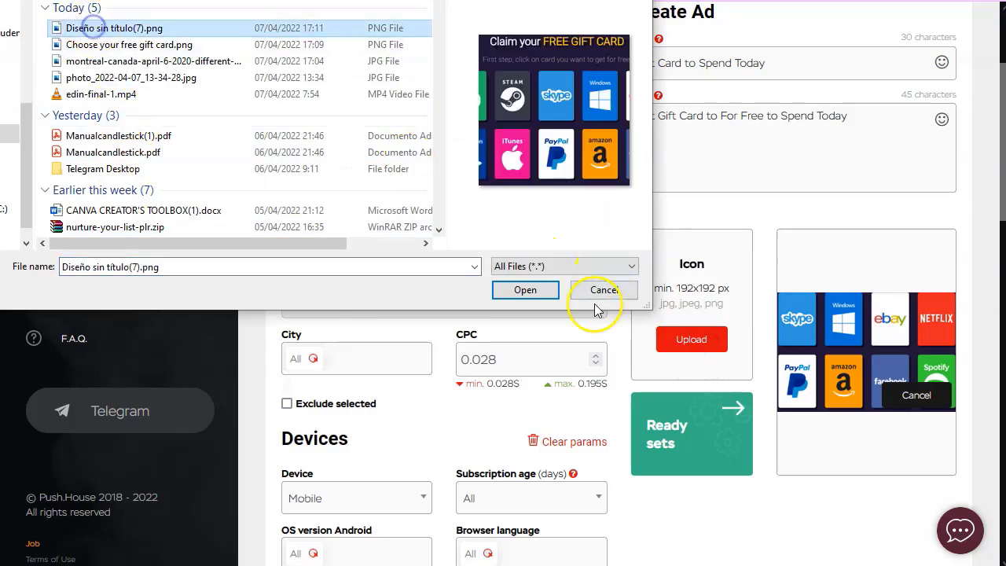
pyautogui.click(525, 289)
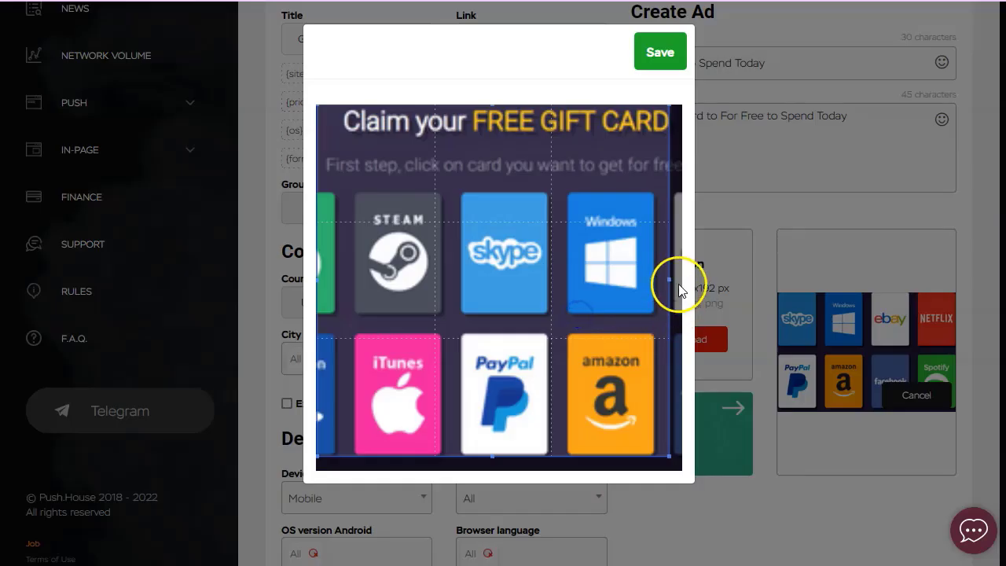
pyautogui.moveTo(668, 454); pyautogui.dragTo(692, 469)
pyautogui.click(660, 51)
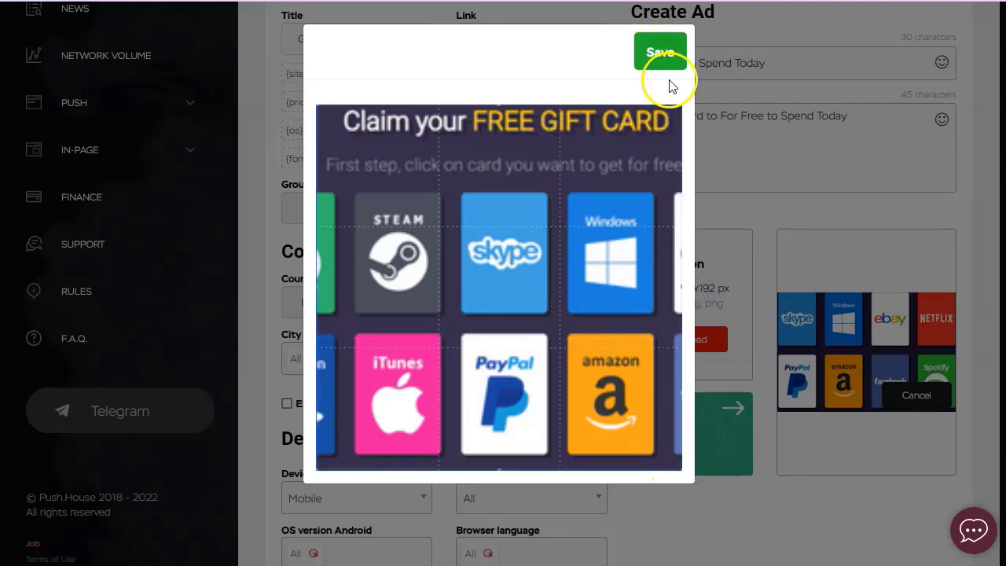
pyautogui.scroll(-13, 608, 353)
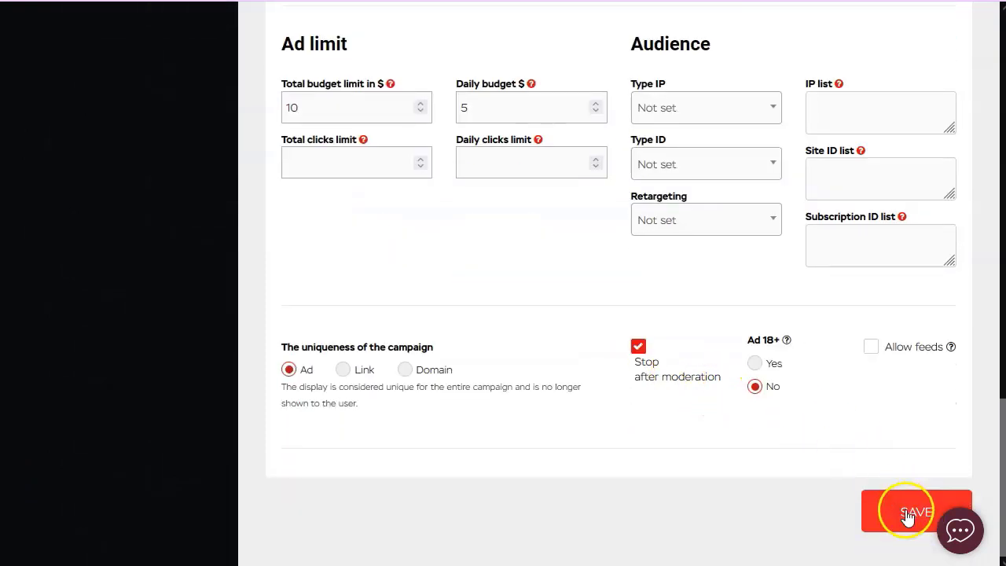
# After the $10 minimum-limit error, set daily budget to 10 and total budget to 20, then save.
pyautogui.click(896, 511)
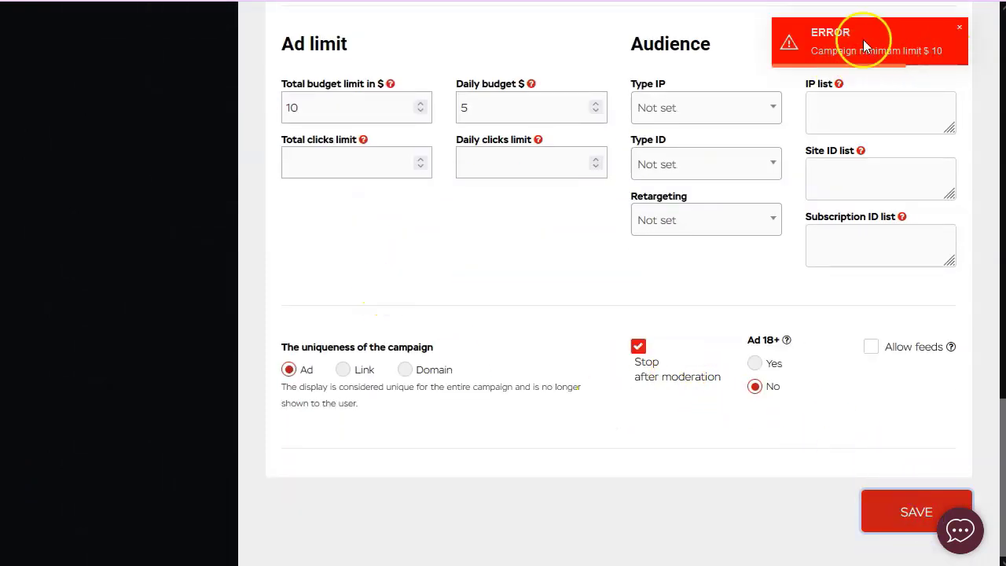
pyautogui.click(927, 39)
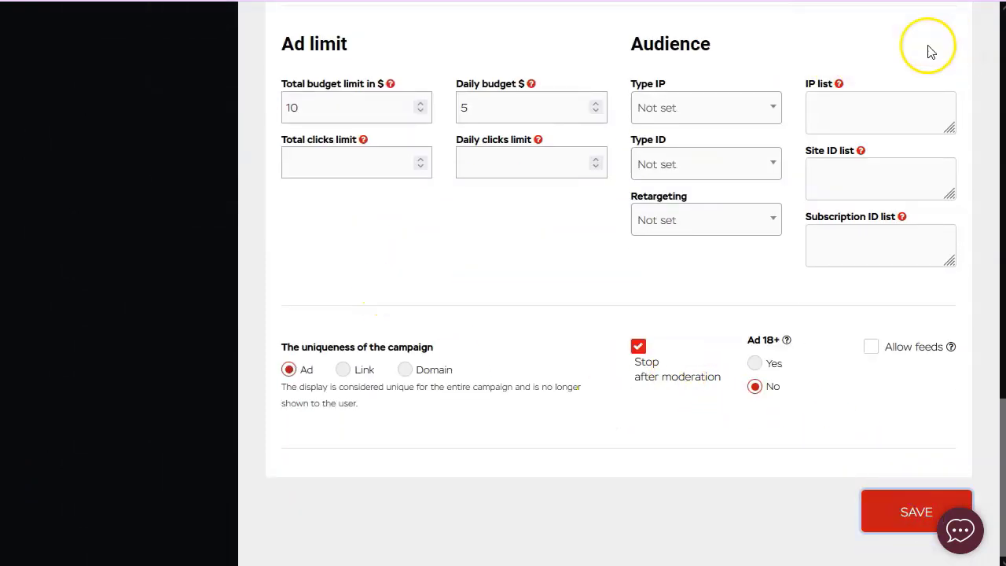
pyautogui.click(481, 110)
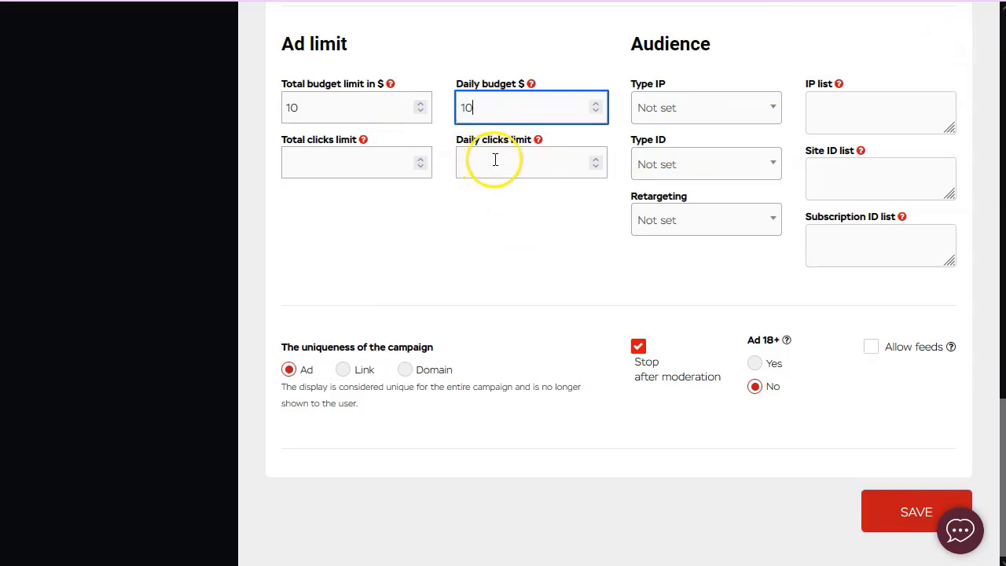
pyautogui.moveTo(315, 104); pyautogui.dragTo(270, 100)
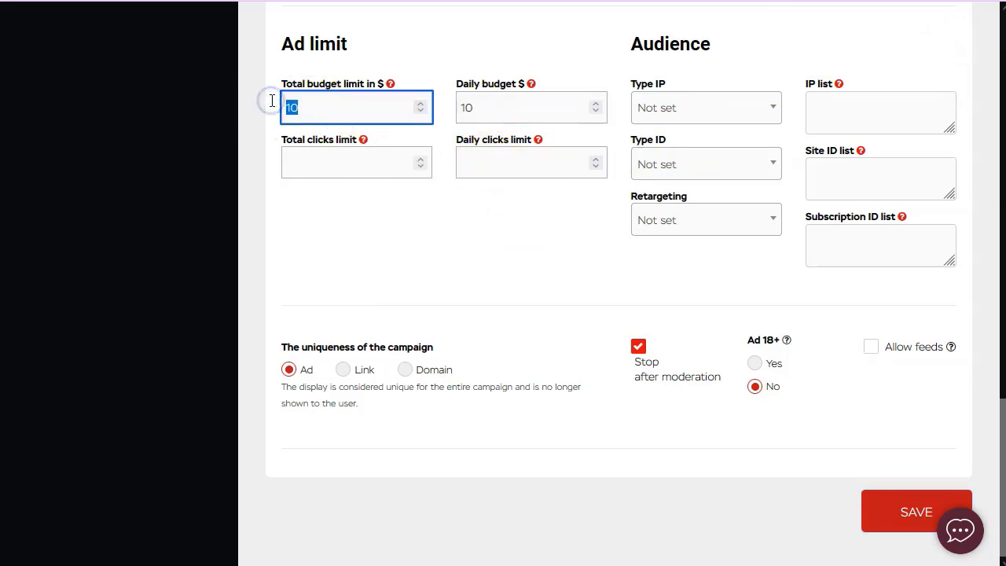
pyautogui.write('20')
pyautogui.click(364, 231)
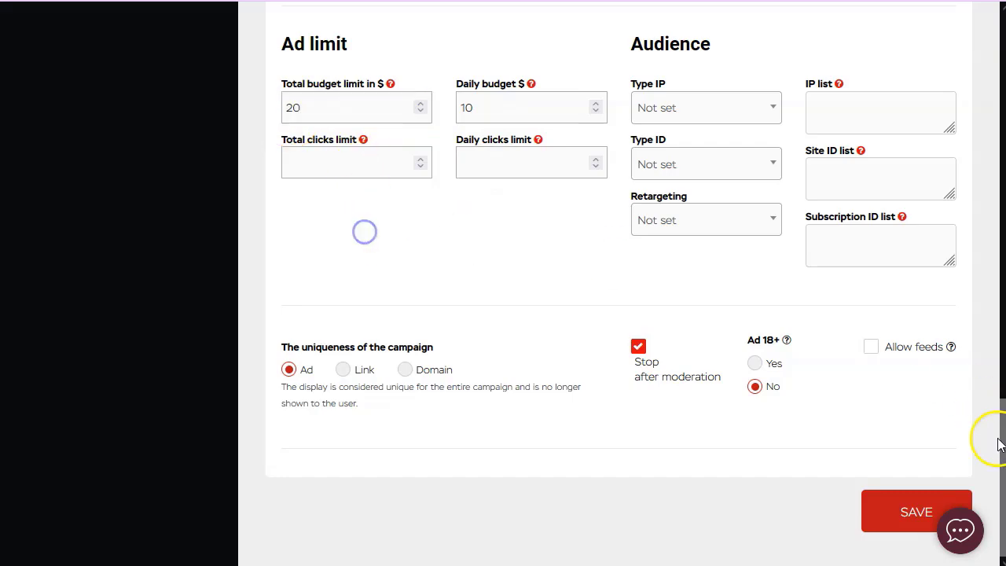
pyautogui.click(914, 512)
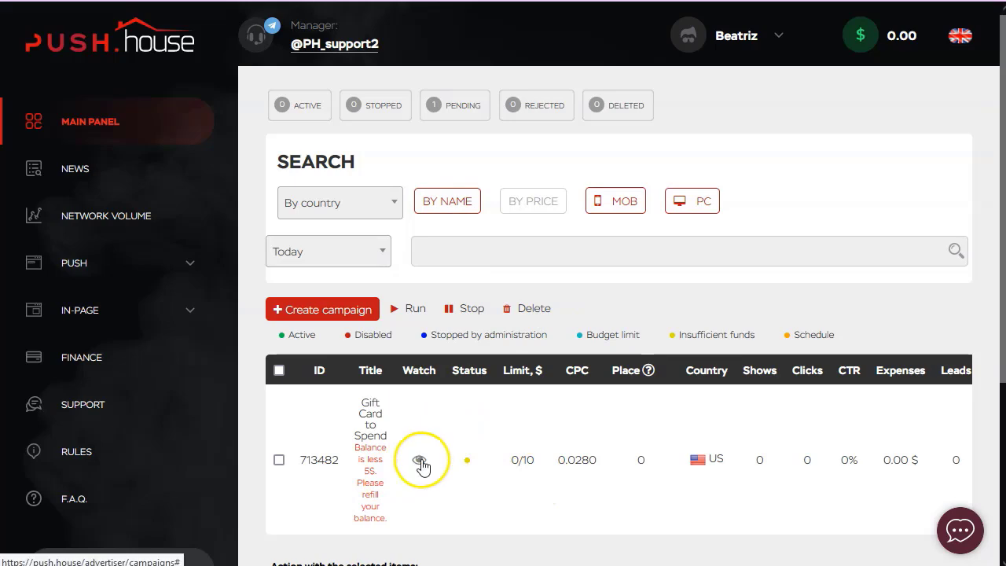
# Open Finance from the sidebar to view the 50 USD top-up and 50$ minimum deposit note.
pyautogui.scroll(-2, 499, 403)
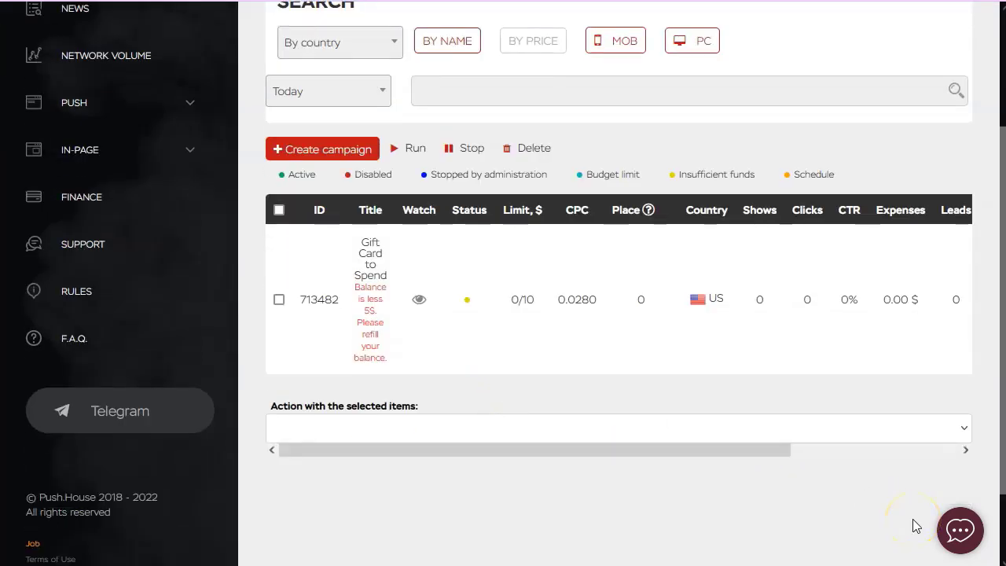
pyautogui.scroll(2, 923, 452)
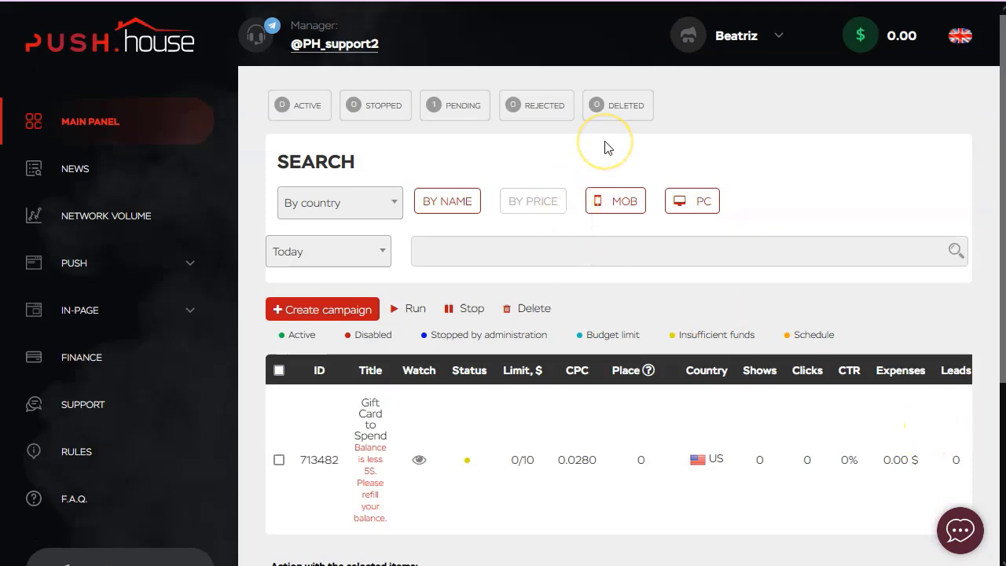
pyautogui.scroll(-1, 597, 157)
pyautogui.scroll(1, 595, 168)
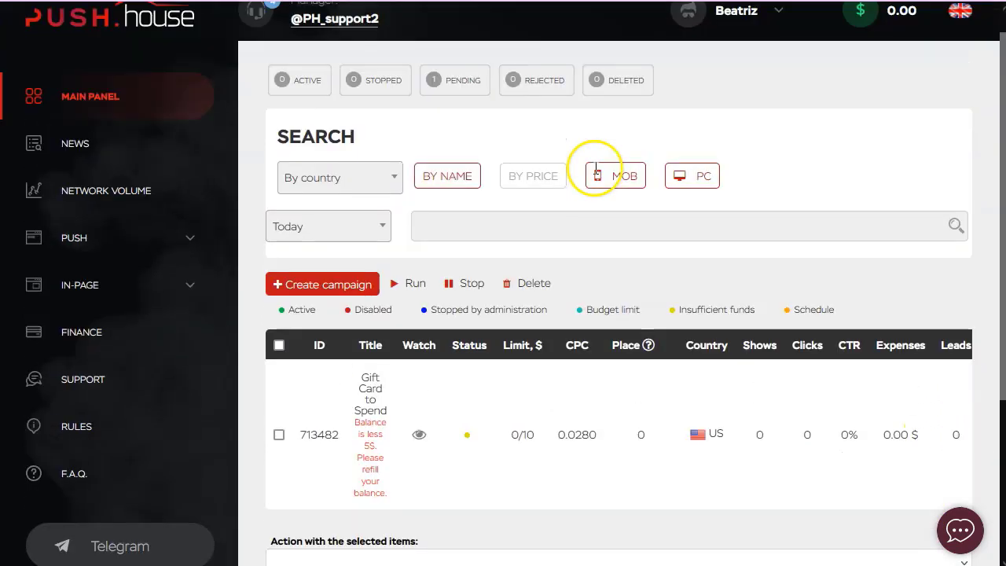
pyautogui.click(82, 359)
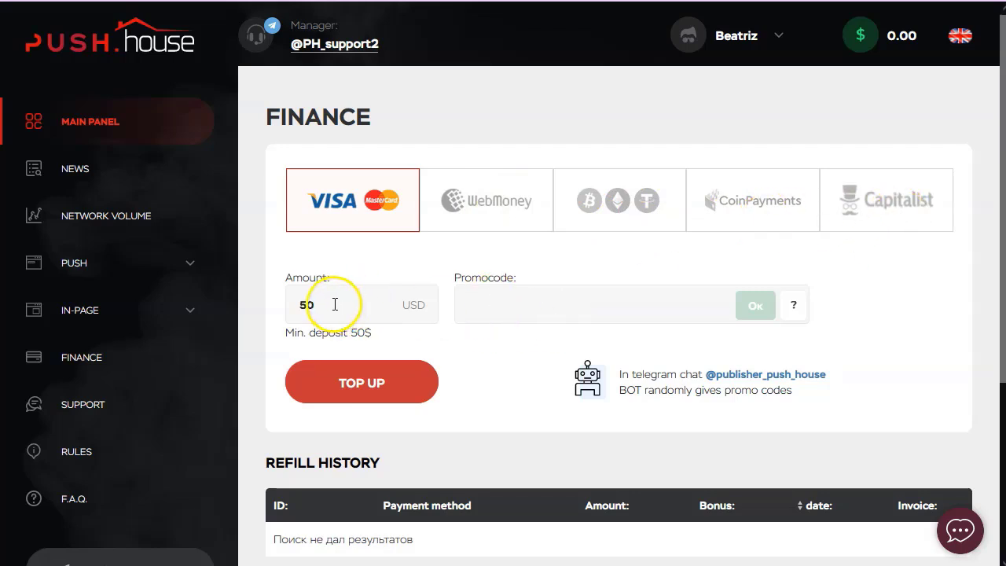
pyautogui.moveTo(386, 341); pyautogui.dragTo(277, 338)
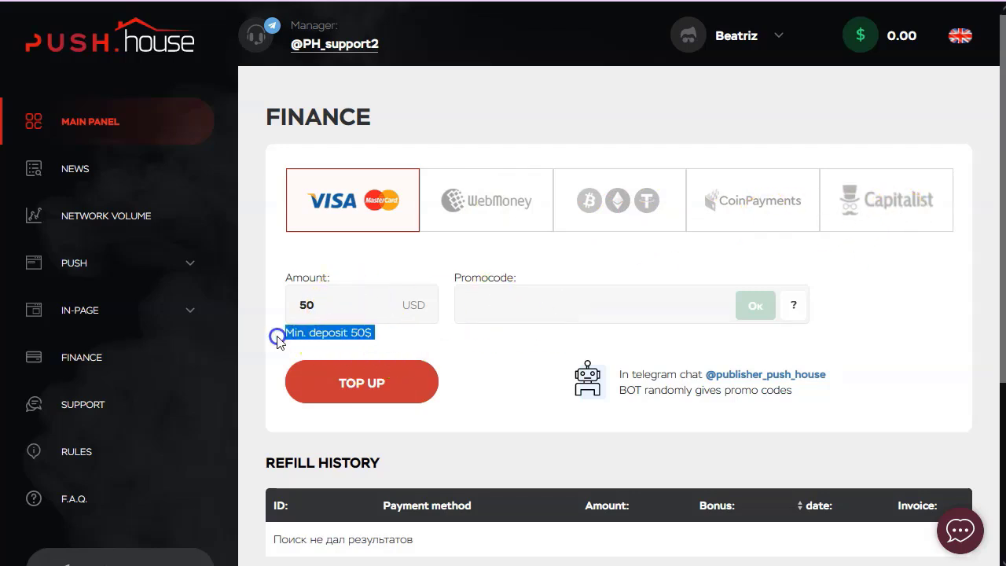
pyautogui.click(487, 382)
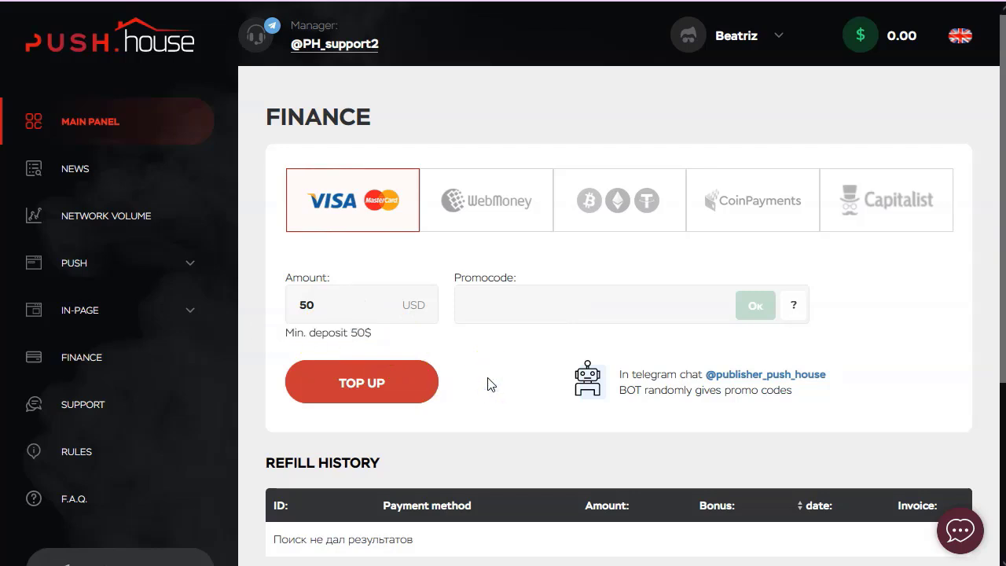